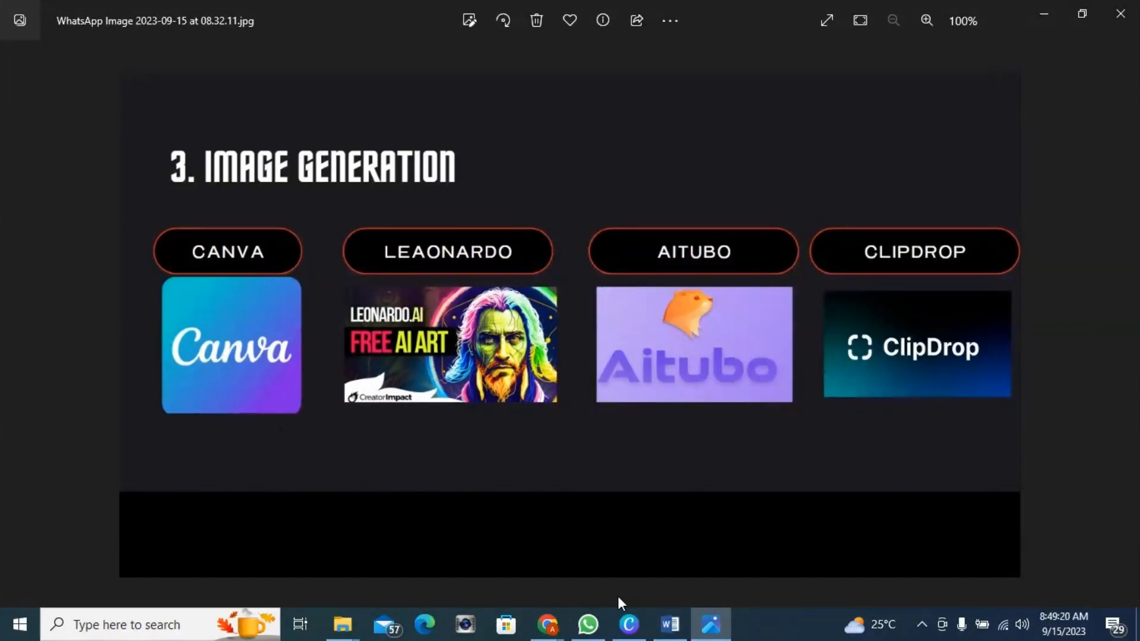
Step: Create a blank YouTube Thumbnail design in Canva, closing the duplicate design tab
left_click(632, 627)
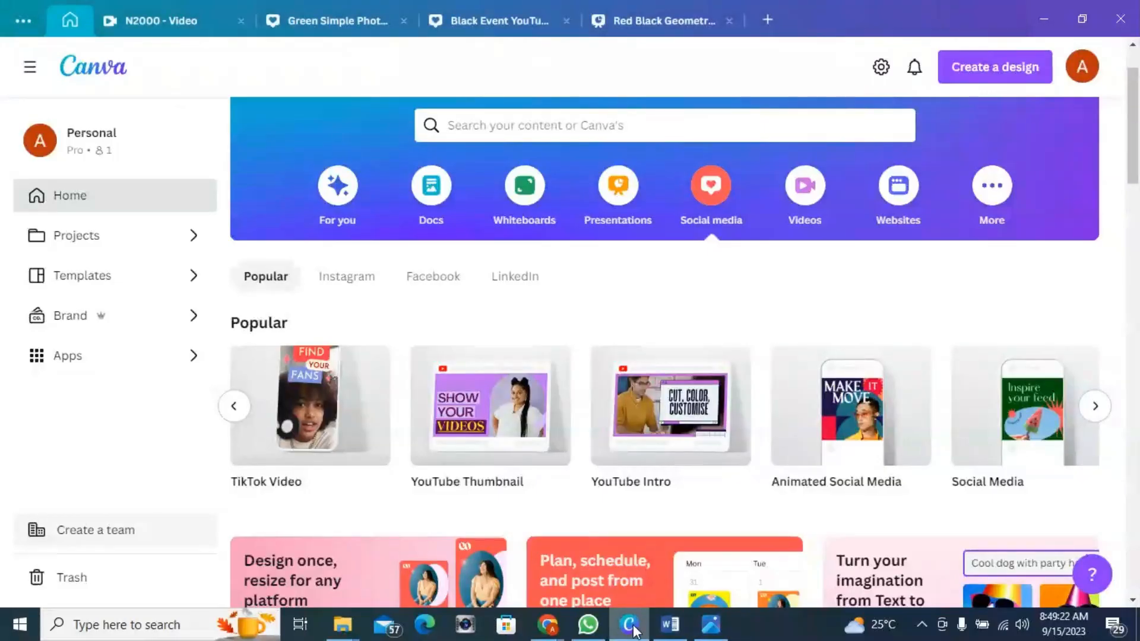
scroll(510, 334, "up", 2)
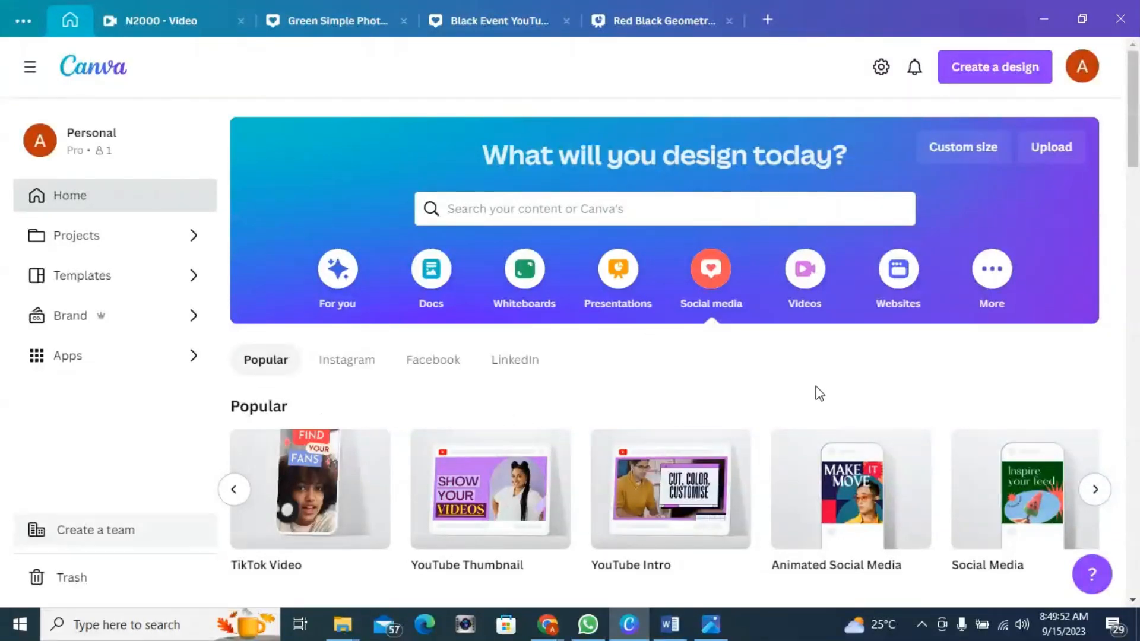
mouse_move(505, 496)
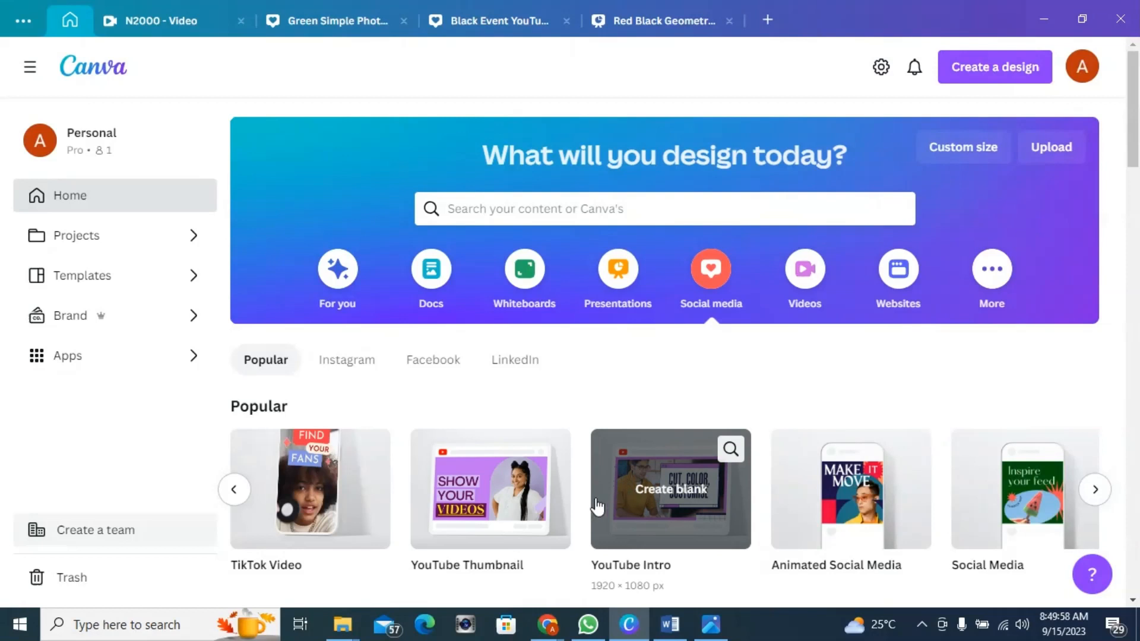
left_click(490, 496)
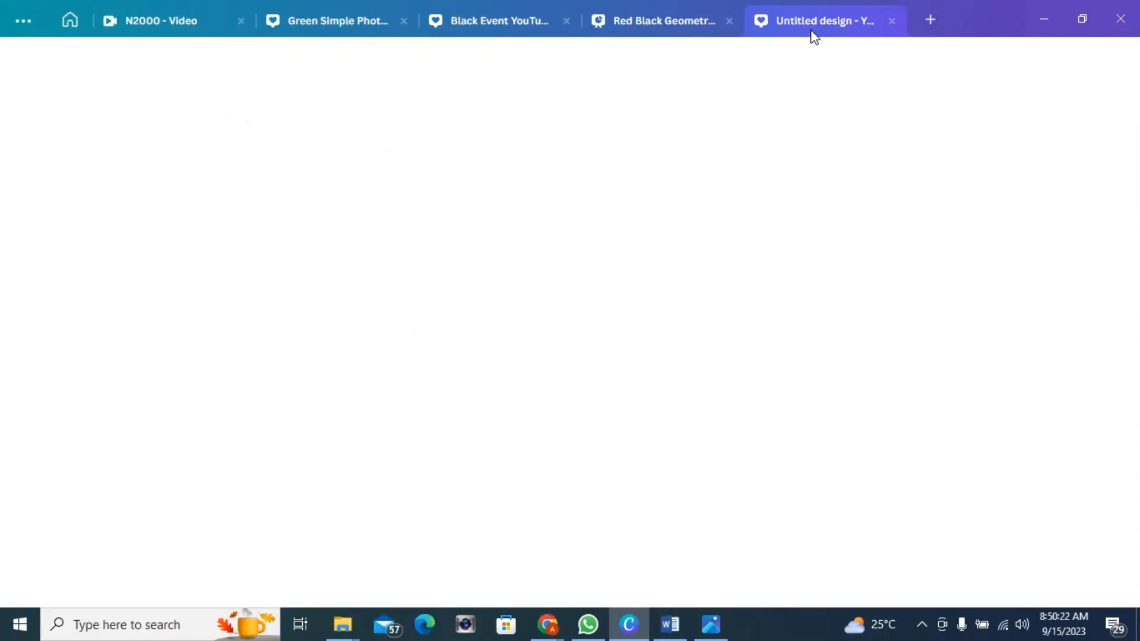
left_click(76, 19)
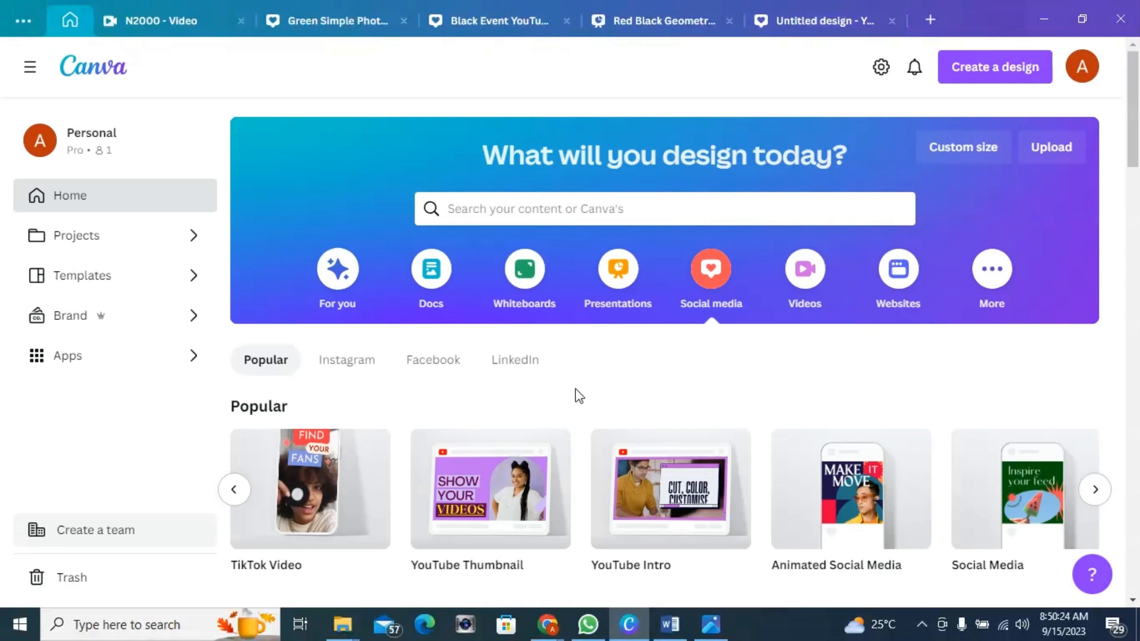
left_click(514, 498)
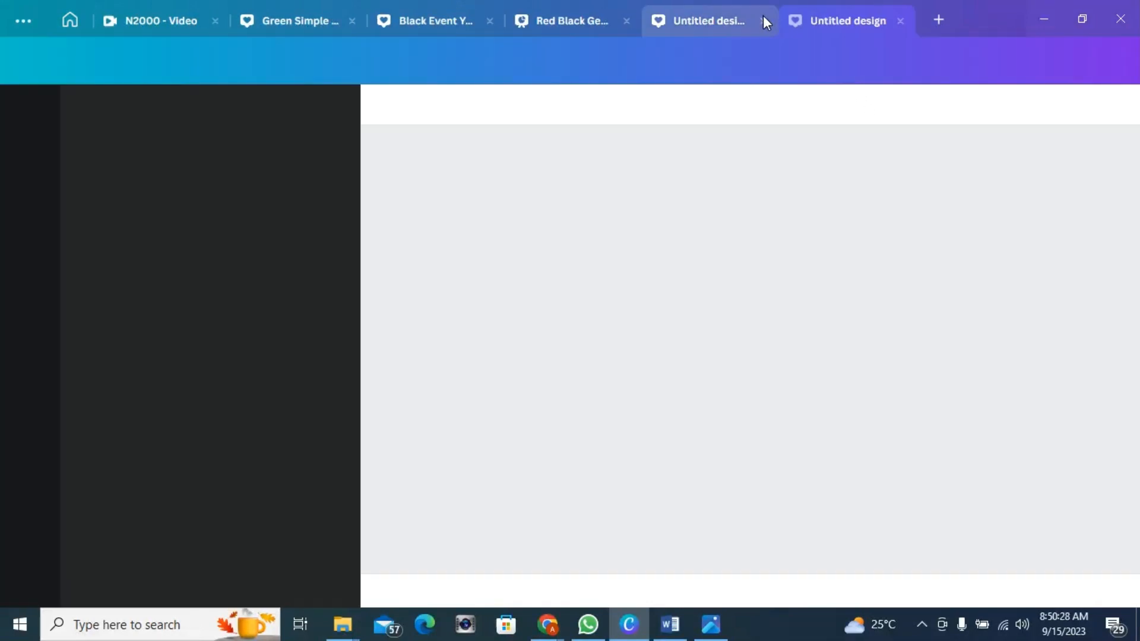
left_click(763, 16)
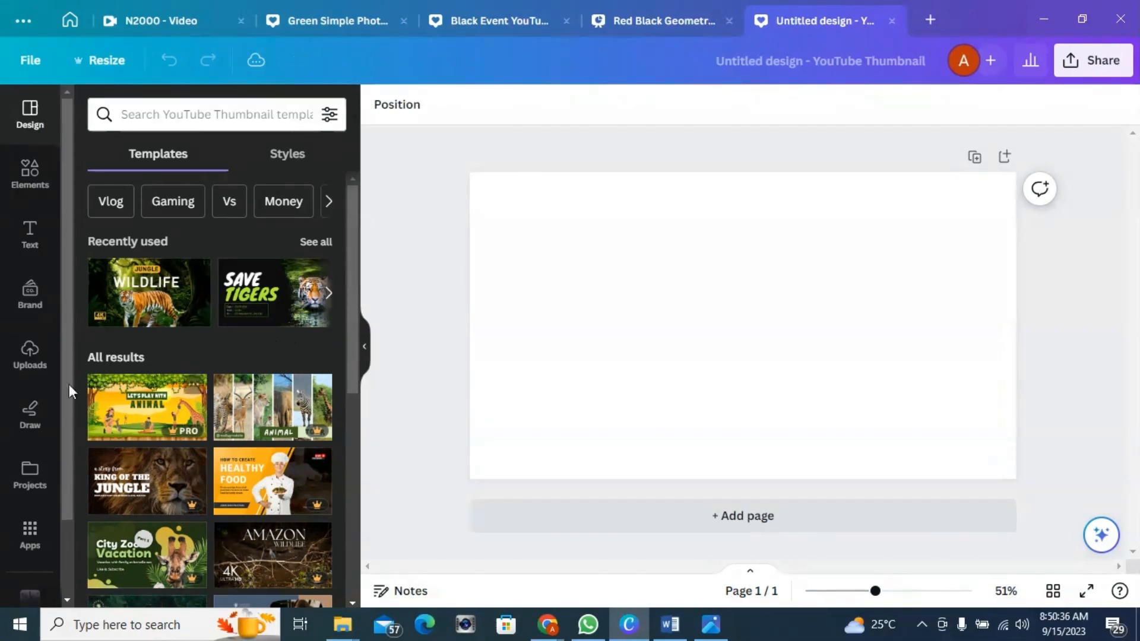
Step: Search the apps for text to image and open the Text to Image app's prompt field
left_click(27, 543)
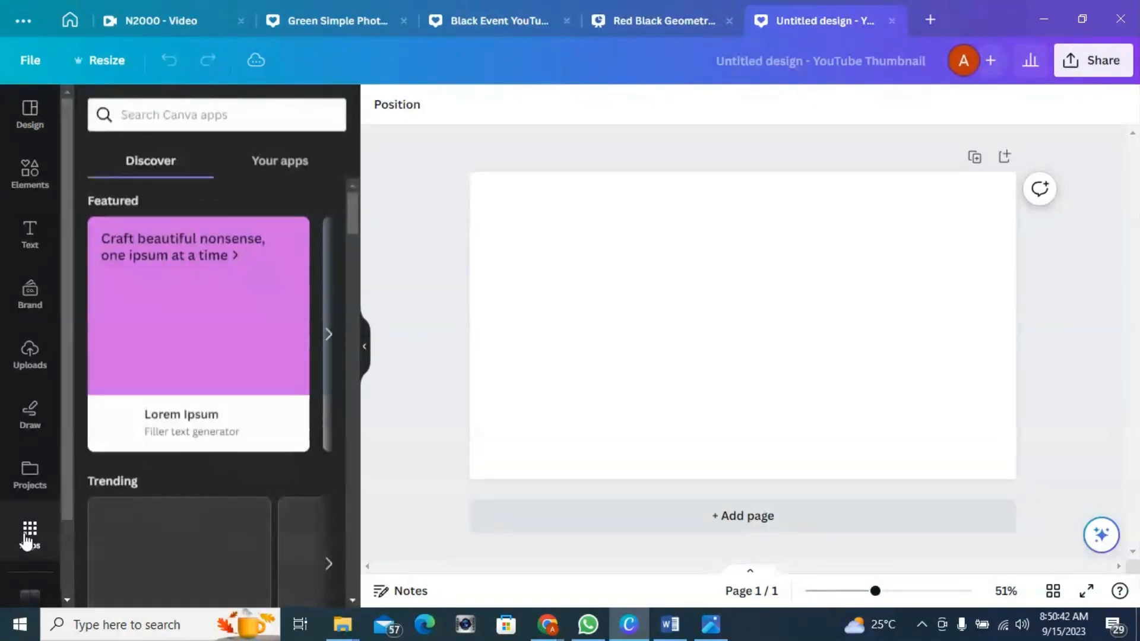
left_click(187, 116)
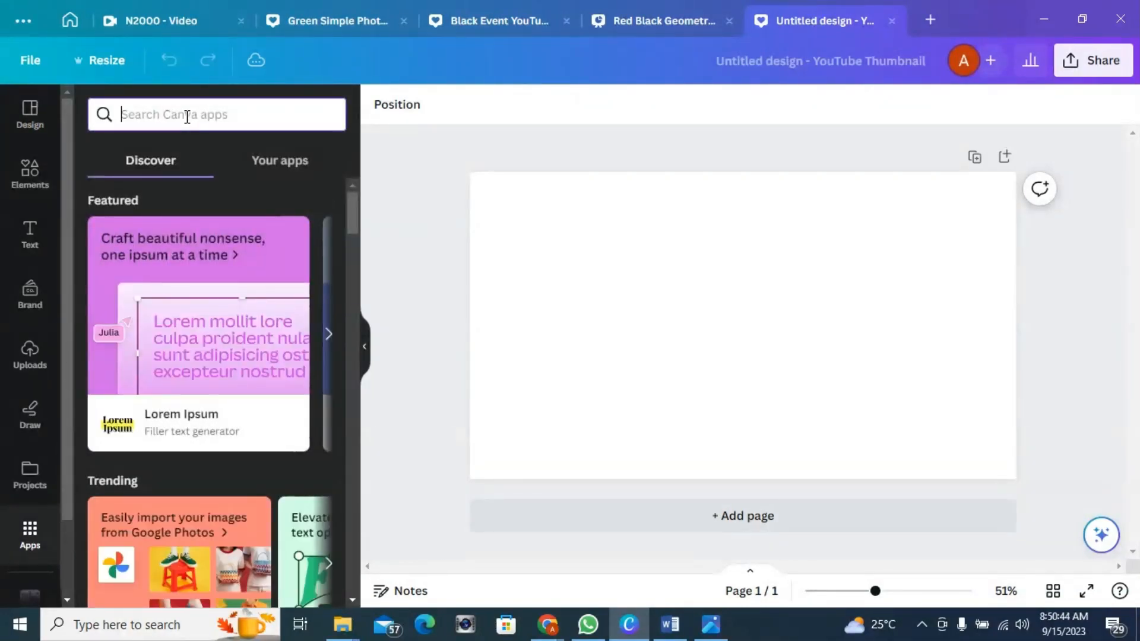
type("text")
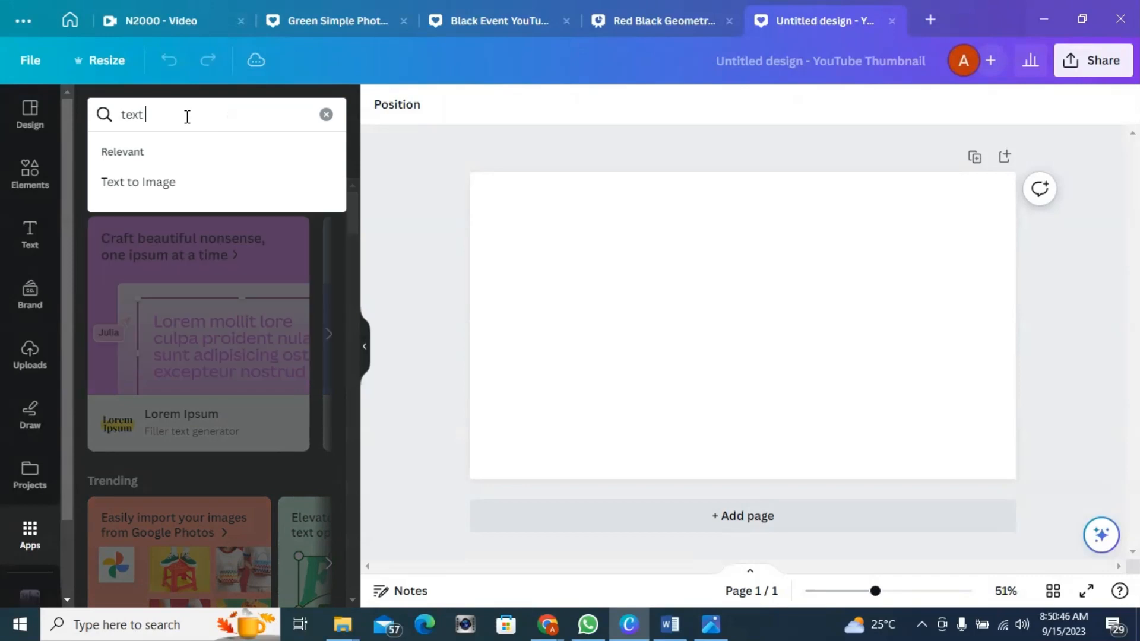
type(" to image")
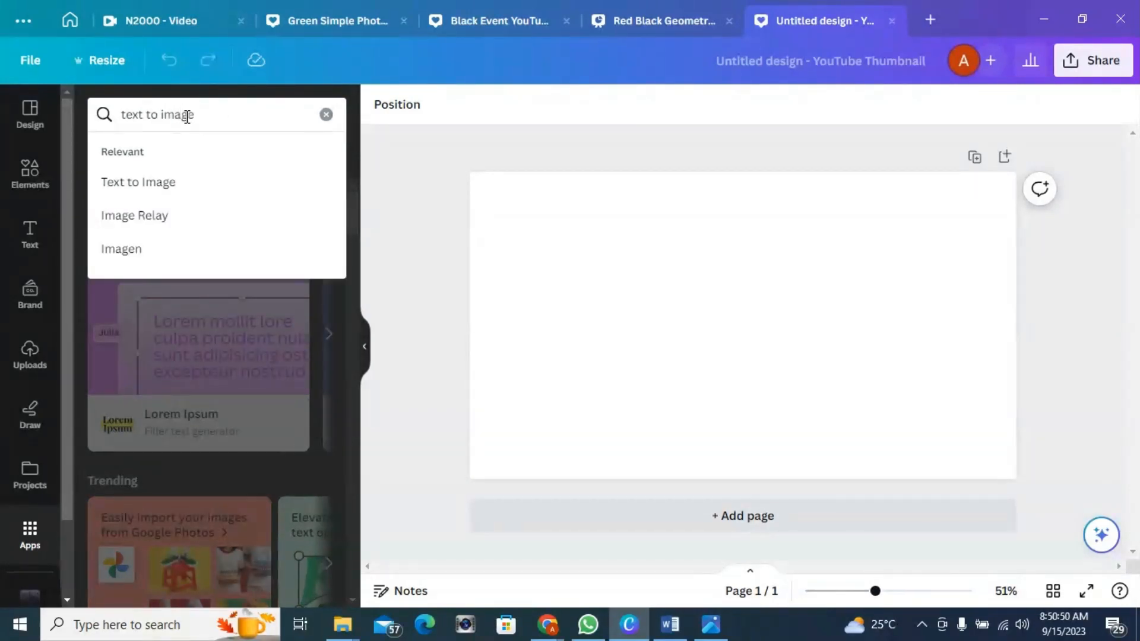
left_click(170, 187)
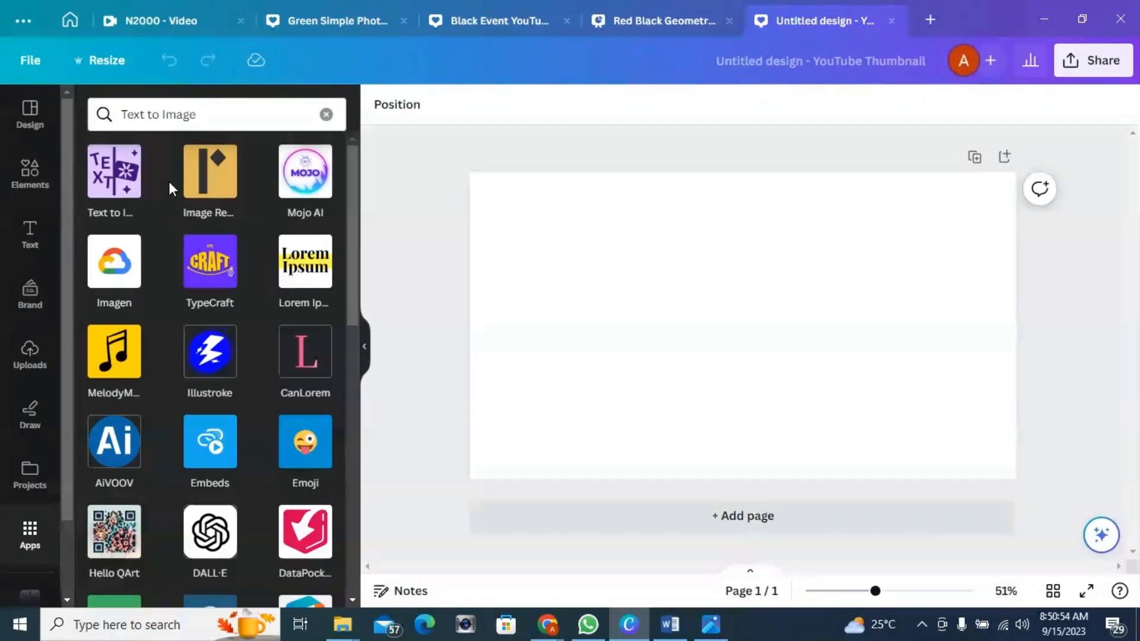
left_click(111, 178)
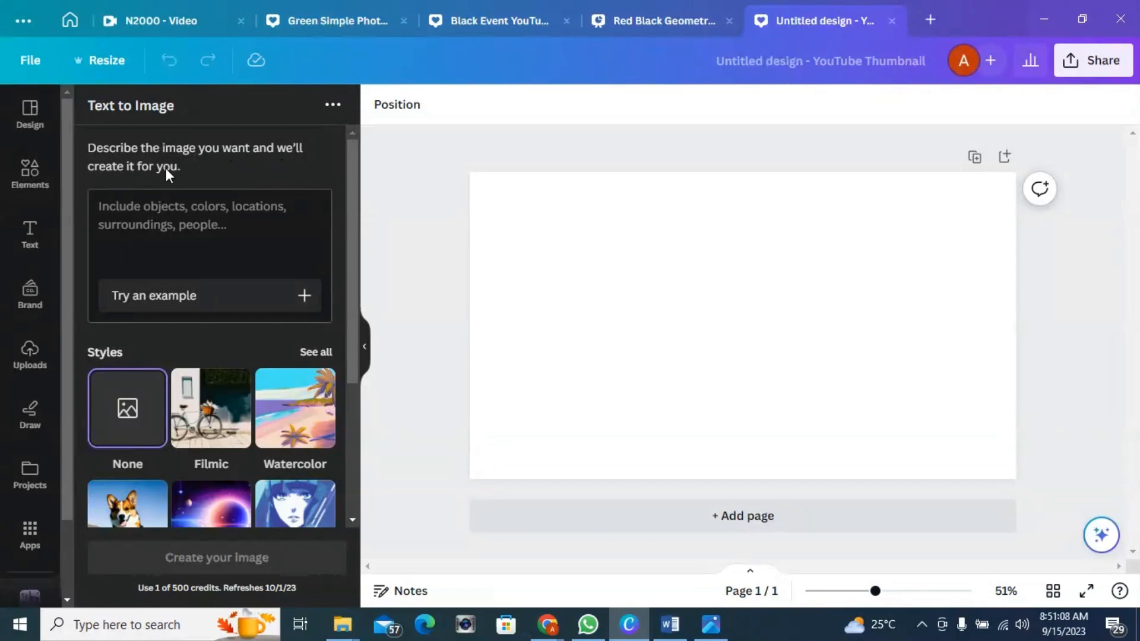
left_click(170, 221)
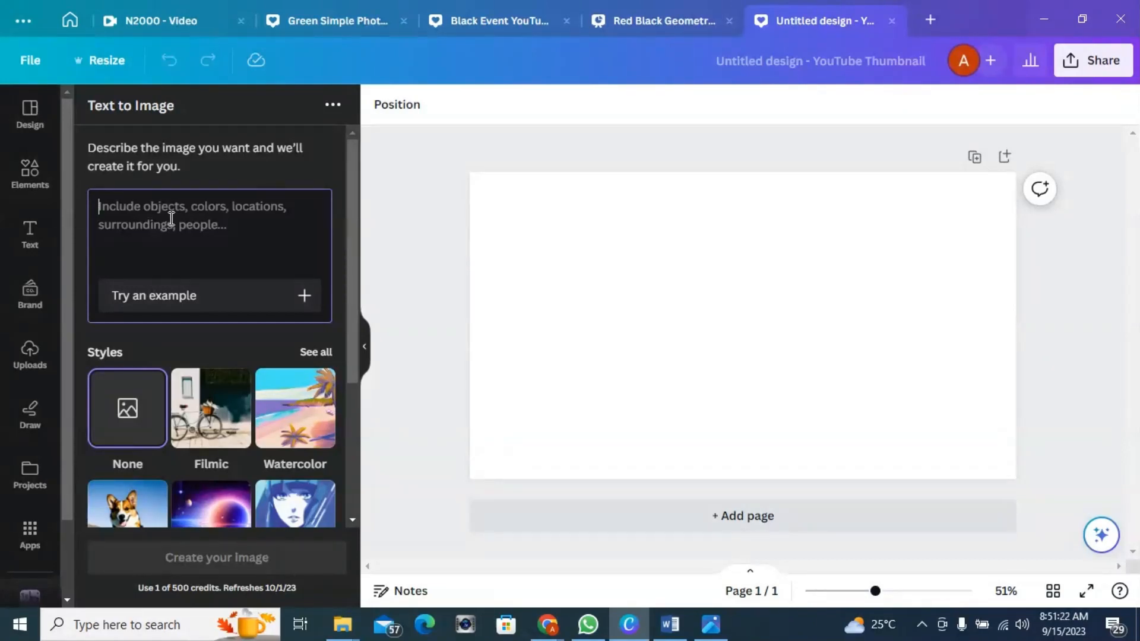
Step: Switch to the ChatGPT tab in the browser and browse the previous chats
left_click(549, 630)
left_click(489, 554)
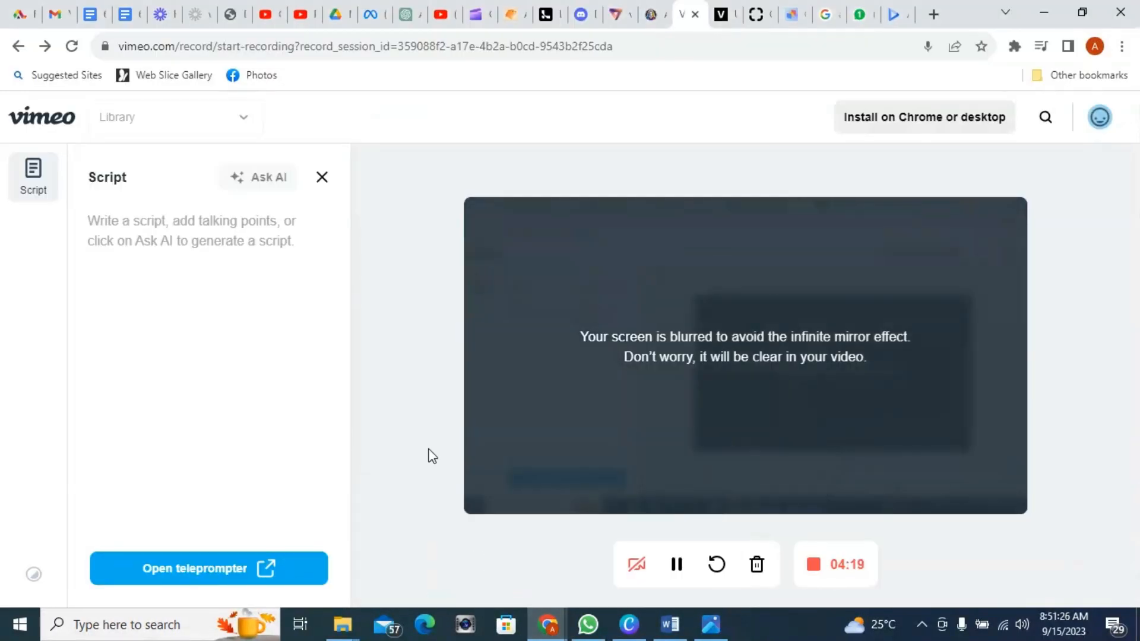
left_click(405, 16)
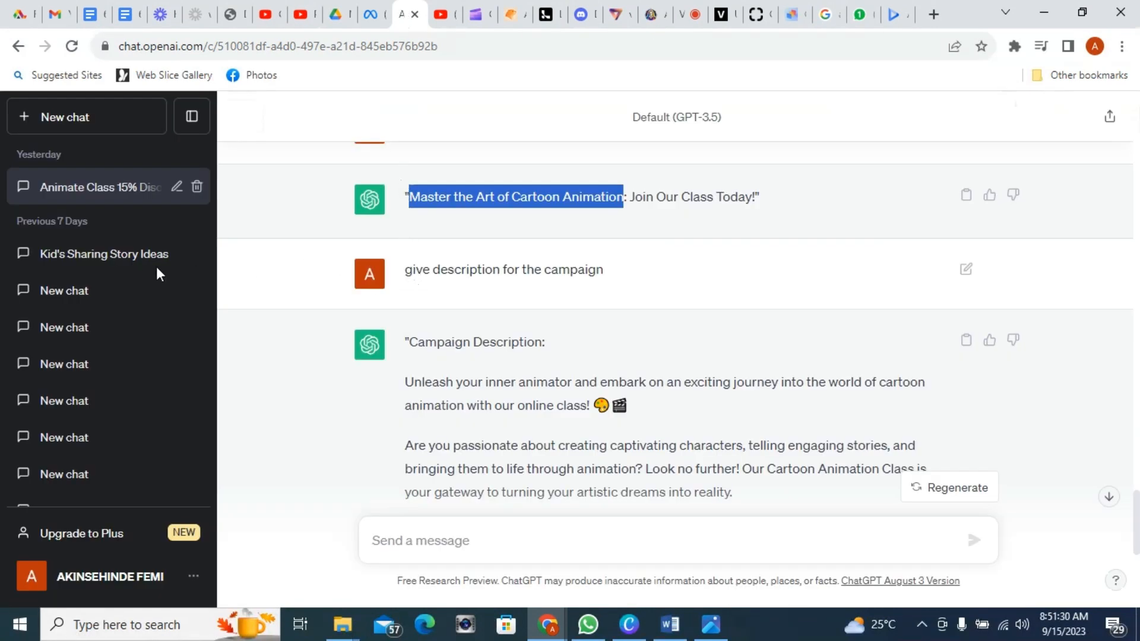
scroll(400, 235, "up", 12)
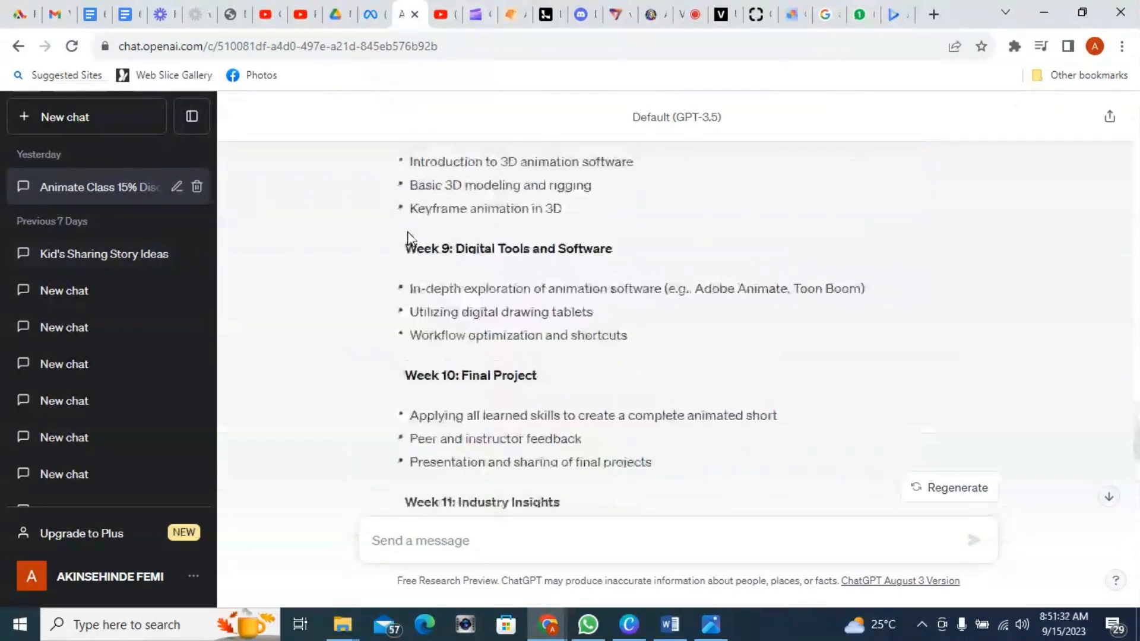
scroll(408, 239, "up", 15)
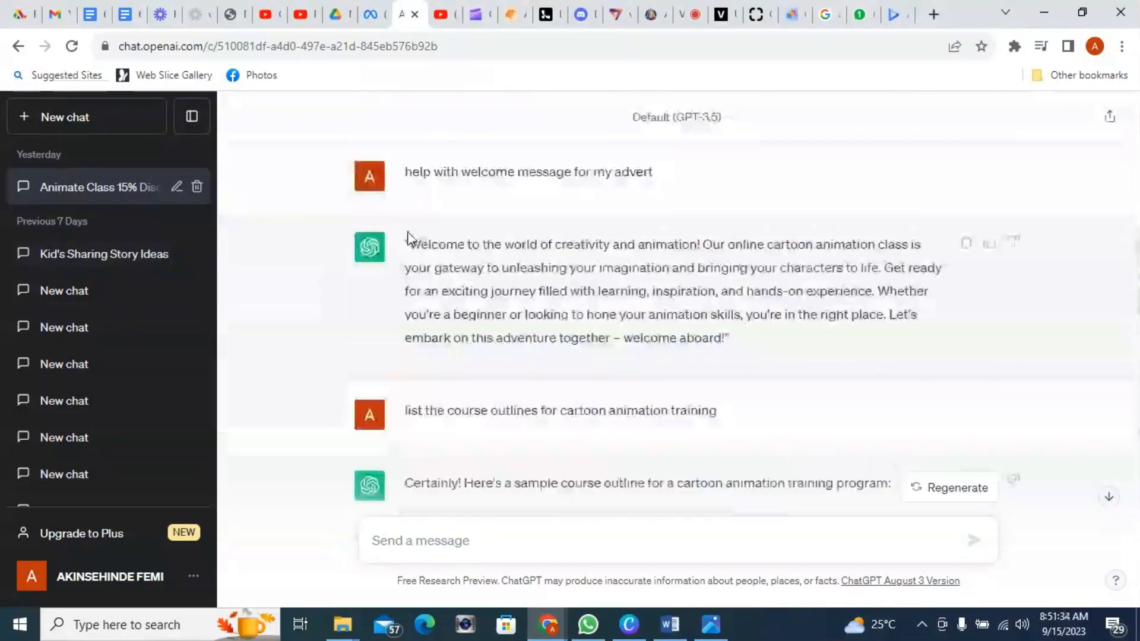
scroll(407, 239, "down", 20)
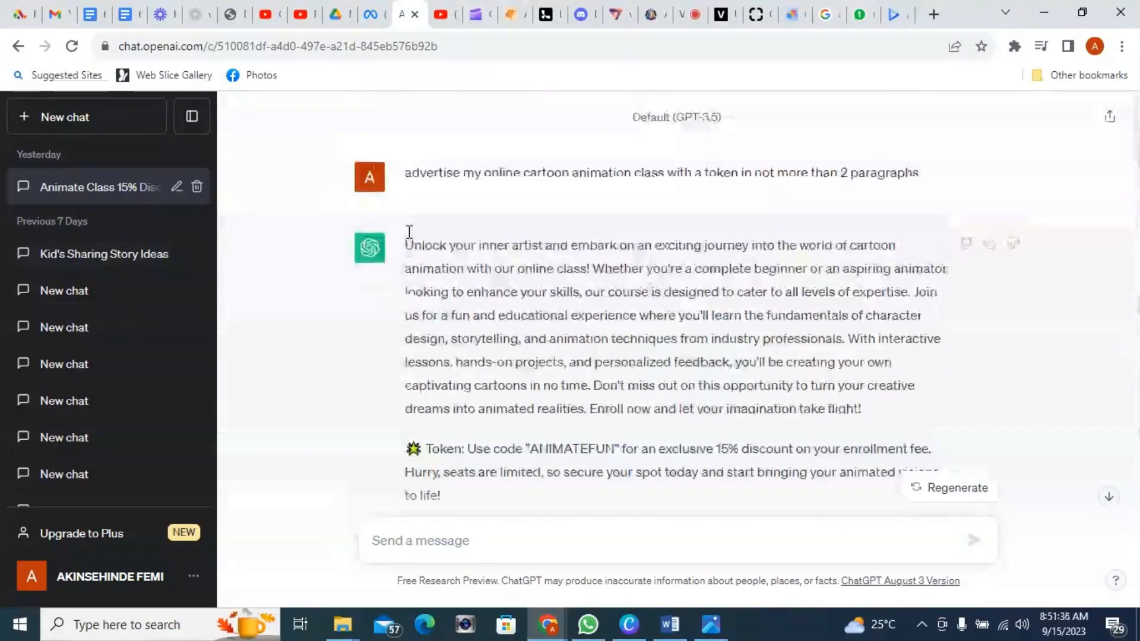
scroll(409, 232, "down", 1)
scroll(409, 232, "up", 1)
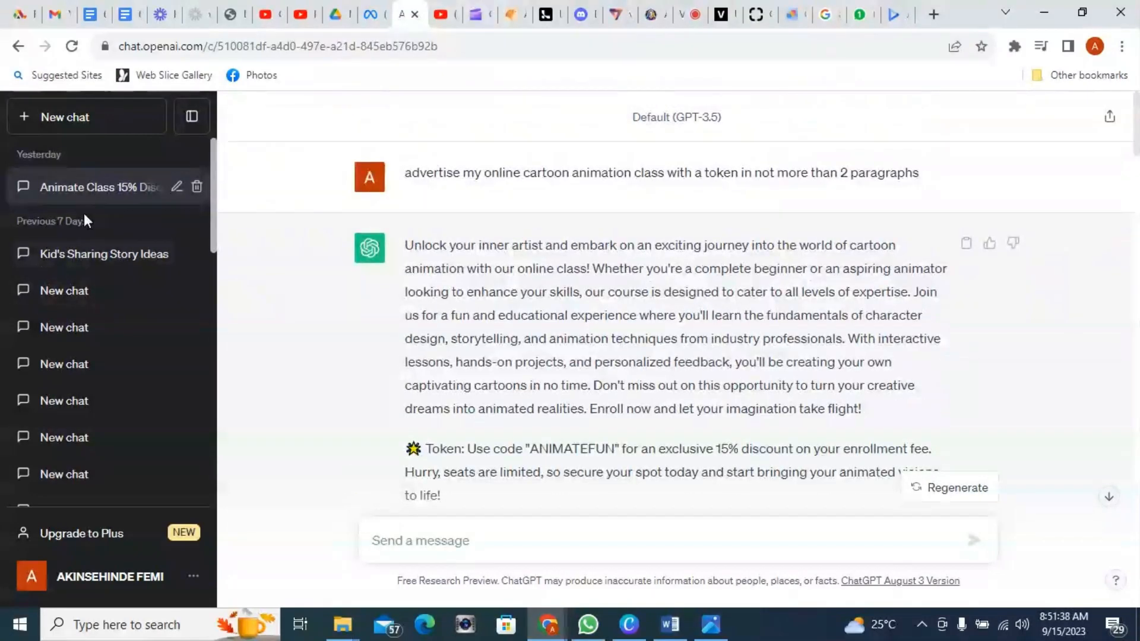
scroll(85, 209, "down", 3)
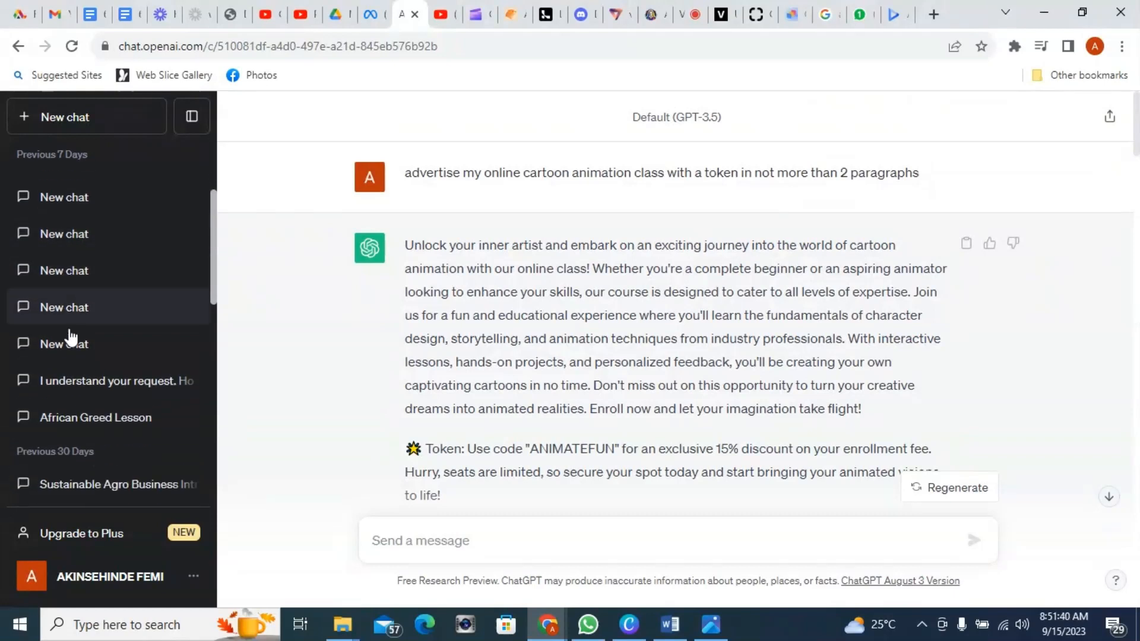
scroll(110, 393, "up", 3)
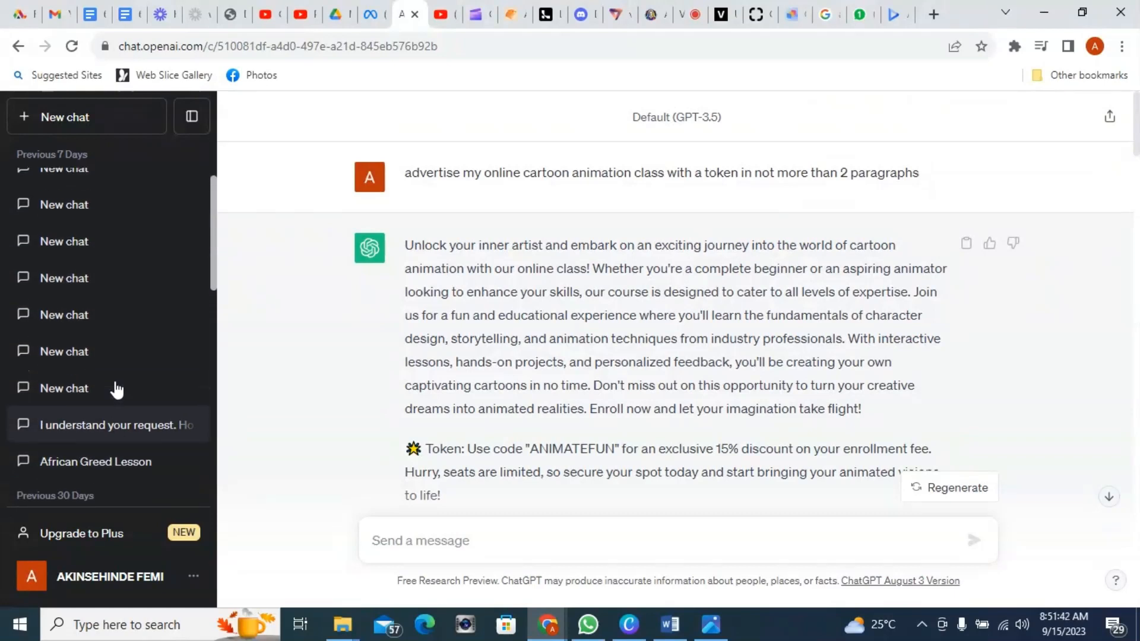
Step: Open the Kid's Sharing Story Ideas chat and scroll to the prompts for the story's images
left_click(100, 268)
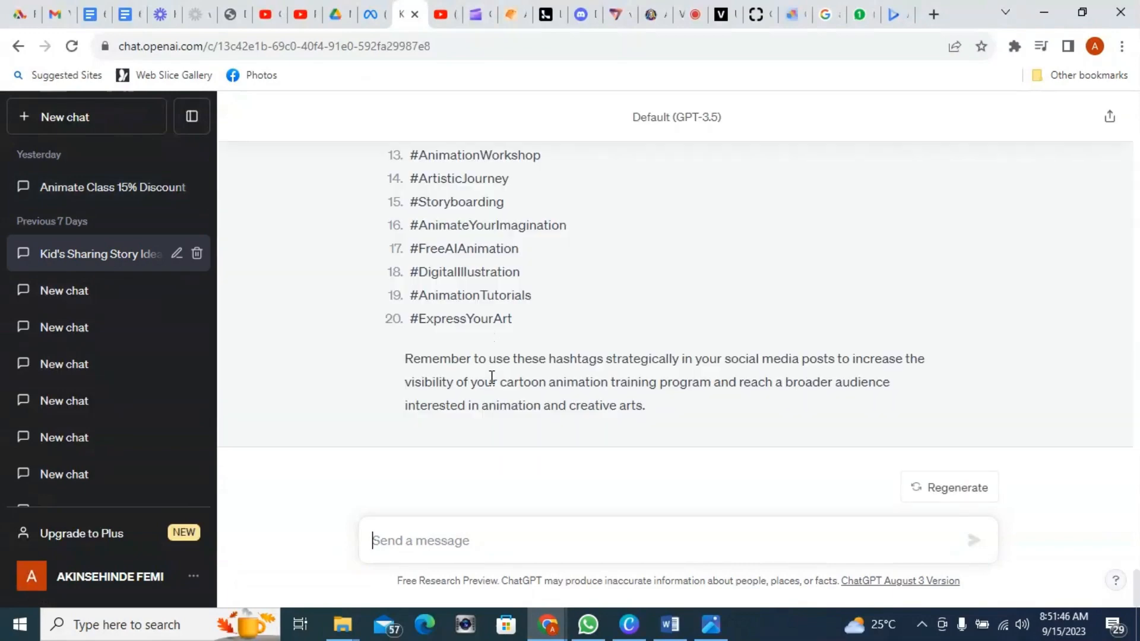
scroll(495, 378, "up", 15)
scroll(495, 378, "up", 10)
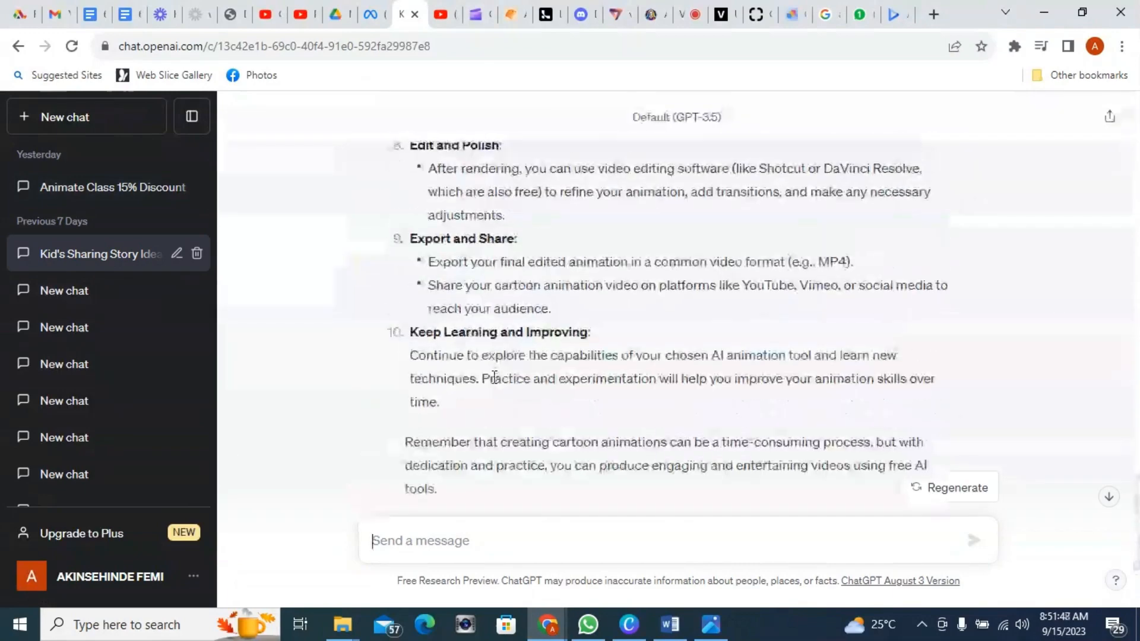
scroll(495, 378, "up", 15)
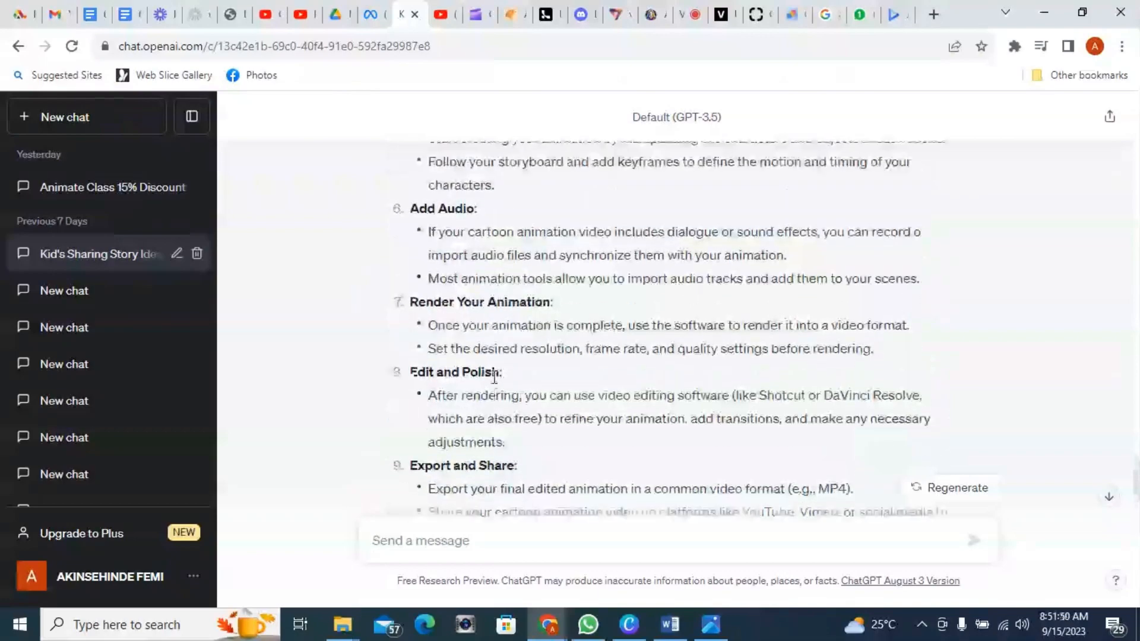
scroll(495, 379, "up", 15)
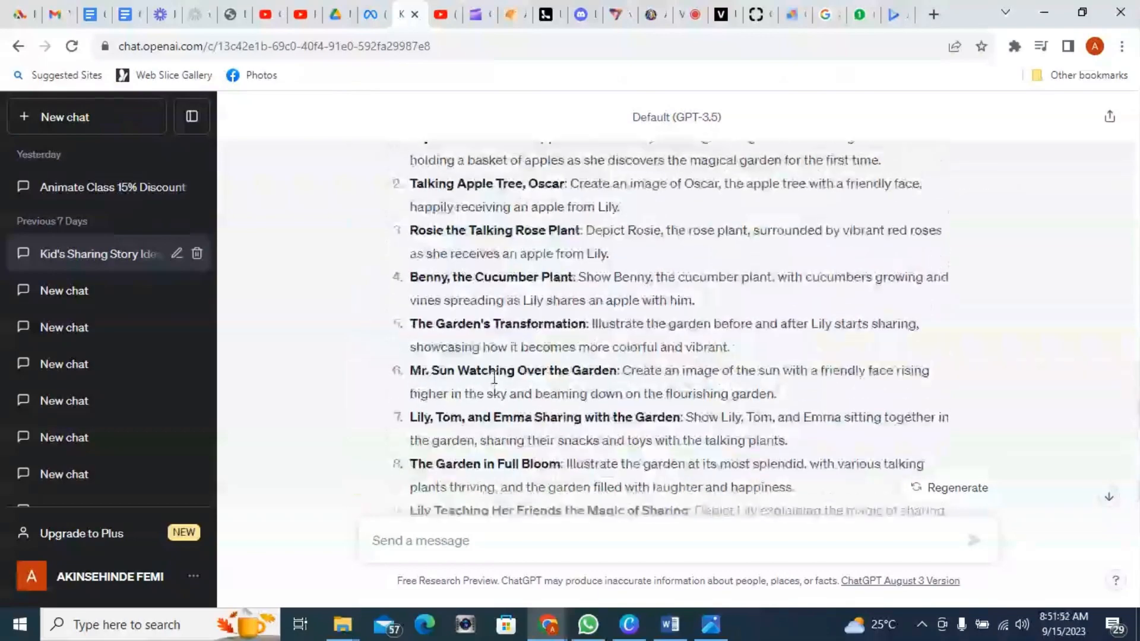
scroll(495, 380, "up", 1)
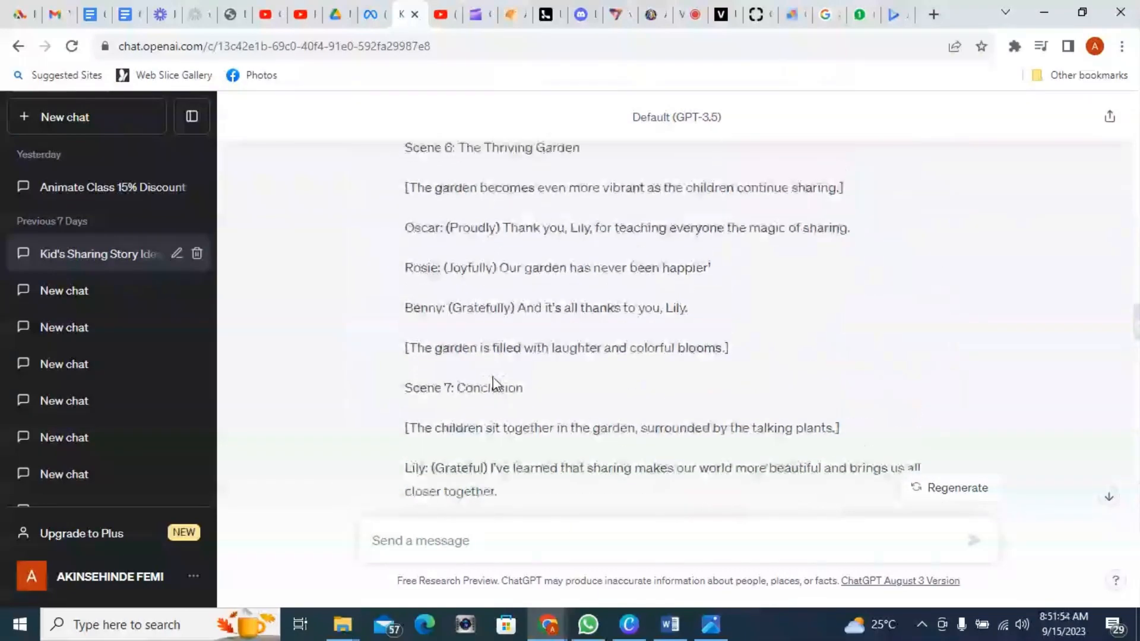
scroll(495, 379, "down", 7)
scroll(494, 377, "down", 4)
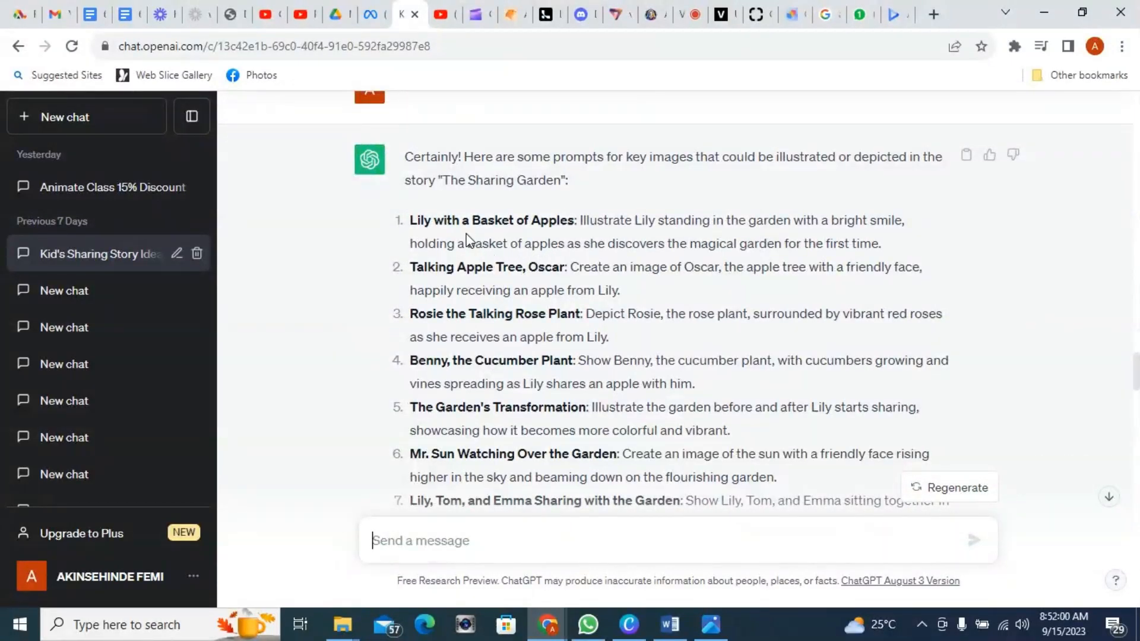
scroll(571, 180, "up", 2)
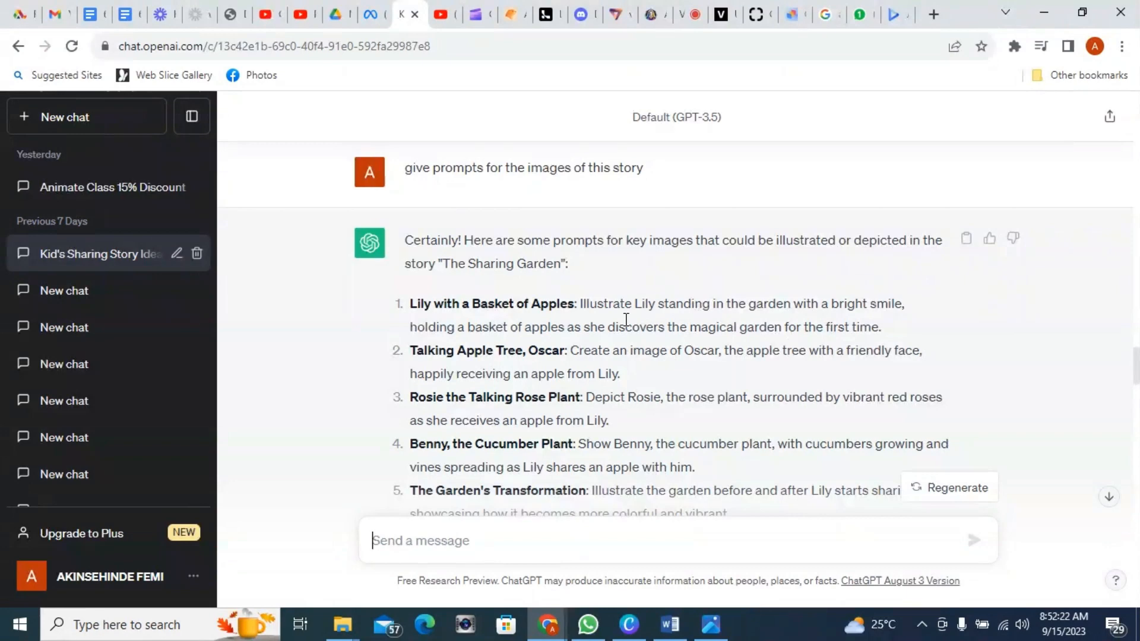
scroll(620, 323, "up", 1)
scroll(623, 329, "down", 3)
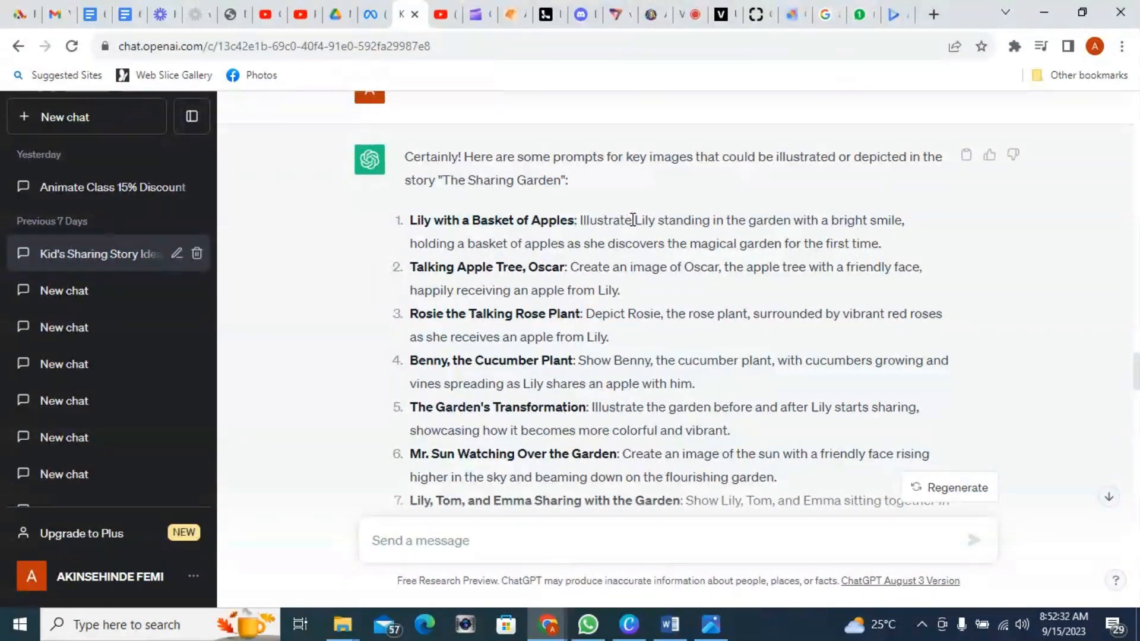
Step: Copy the first prompt's description of Lily standing in the garden with a basket of apples
left_click_drag(635, 220, 905, 250)
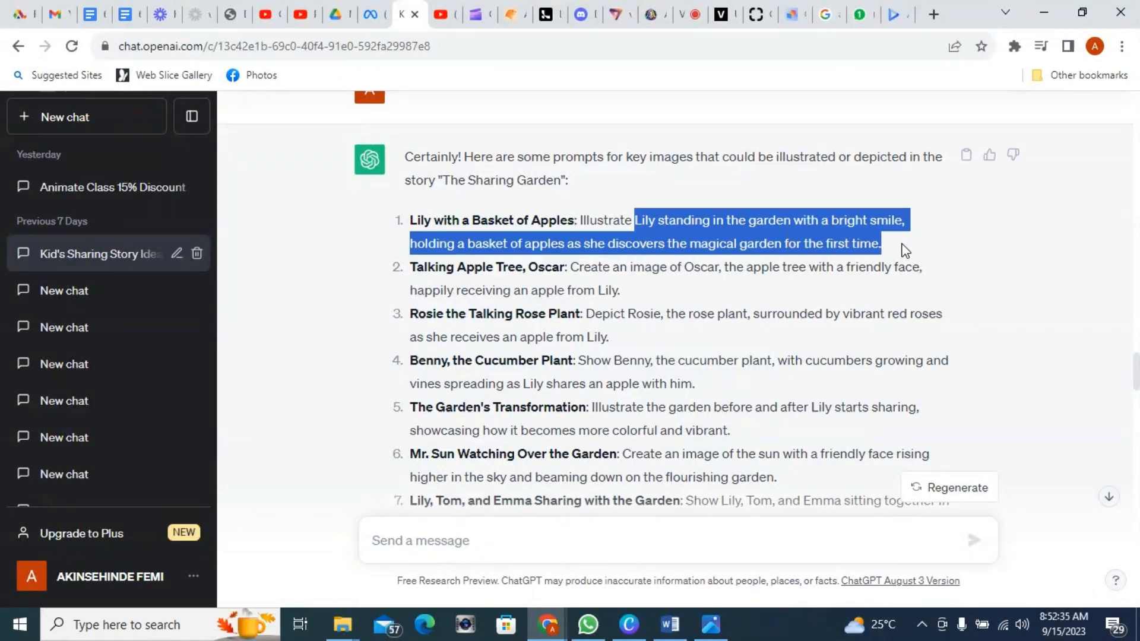
right_click(748, 232)
left_click(800, 240)
Step: Paste the copied description into the Text to Image prompt and replace the name Lily with "a"
left_click(634, 628)
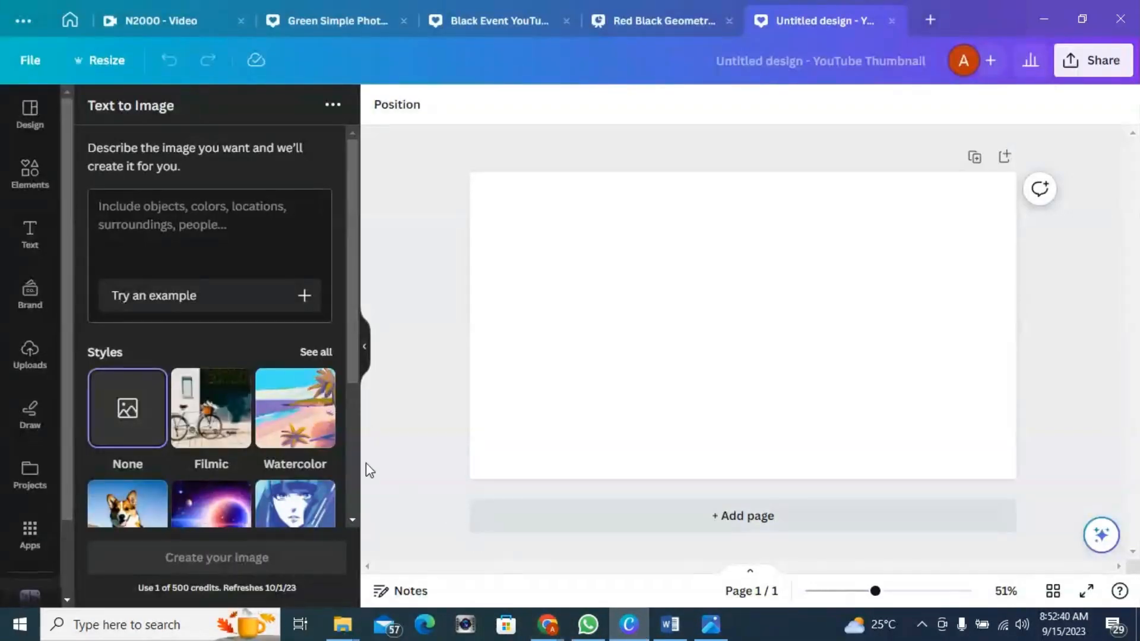
left_click(170, 209)
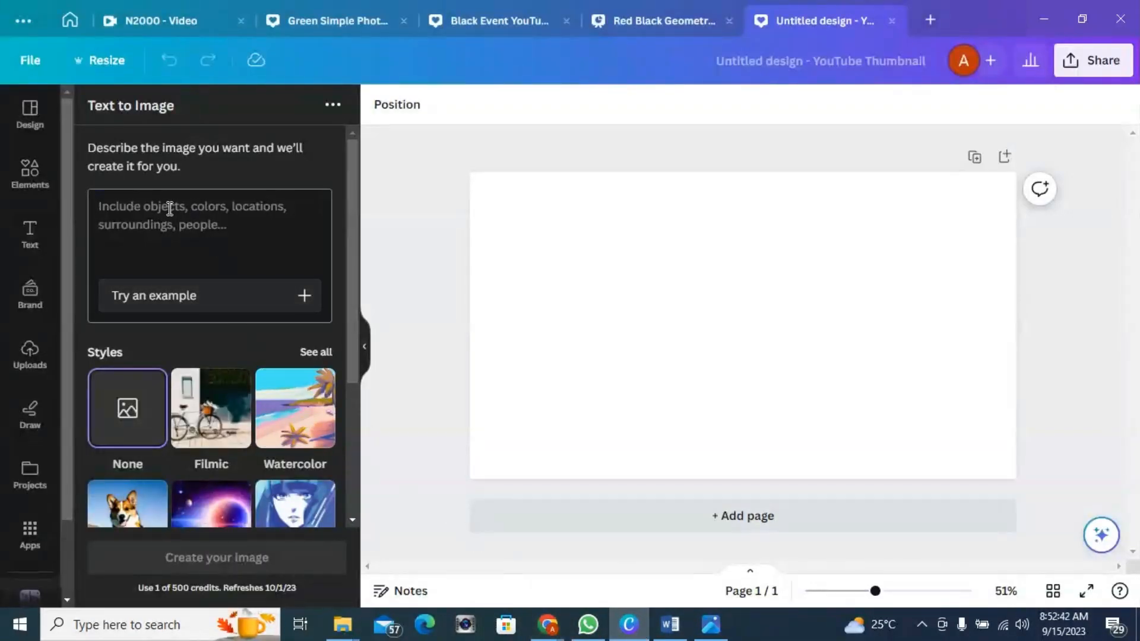
key("ctrl+v")
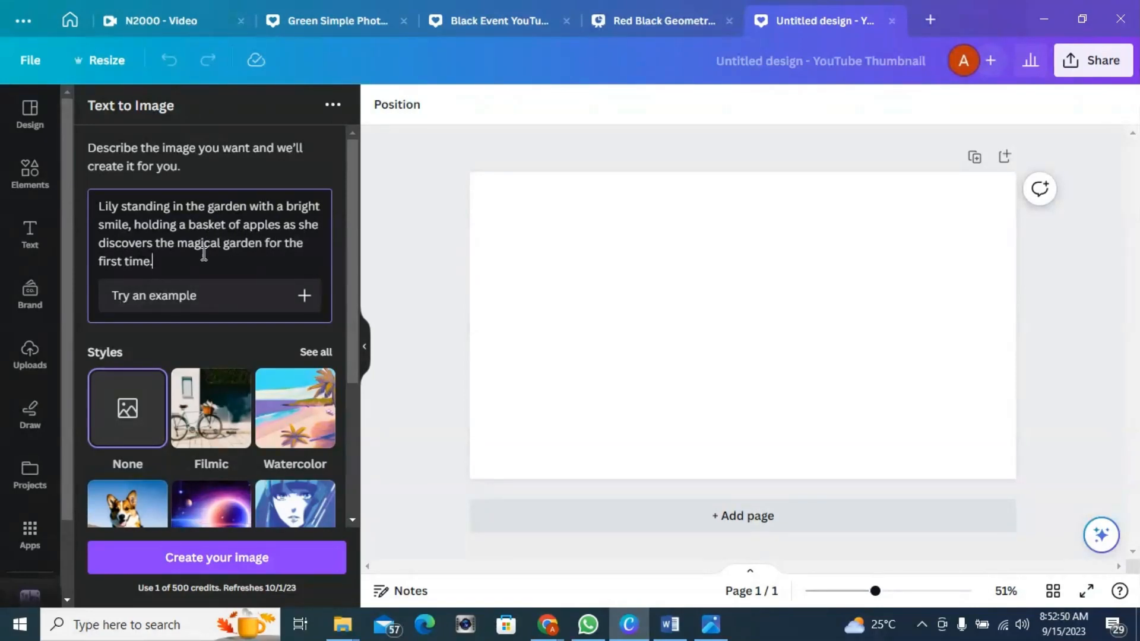
left_click(118, 205)
left_click_drag(119, 206, 94, 206)
type("a")
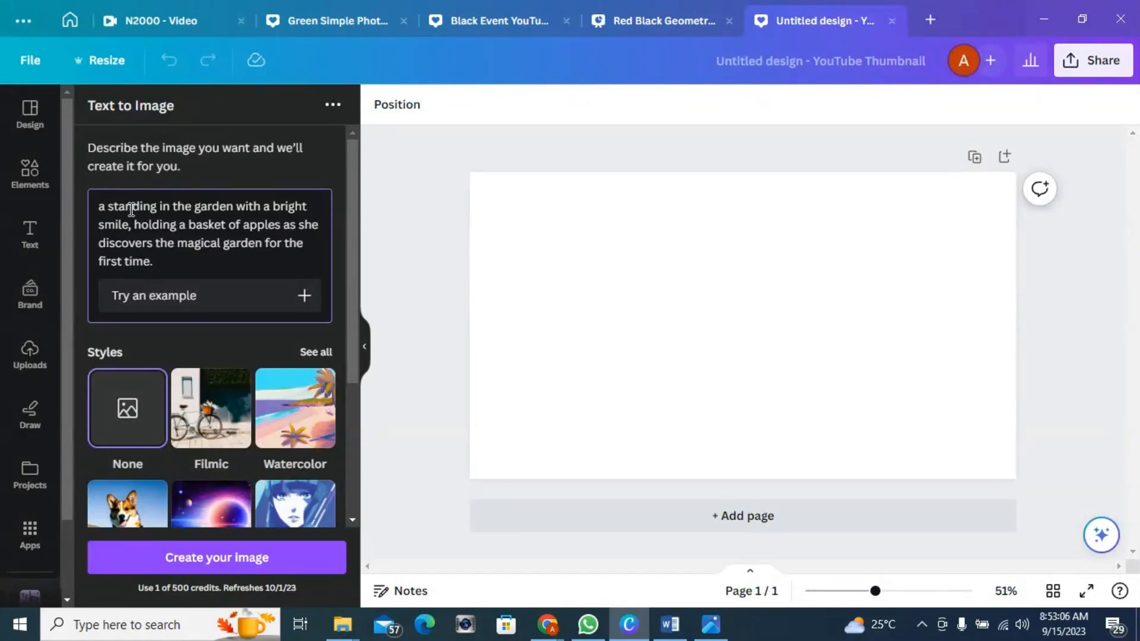
type(" little")
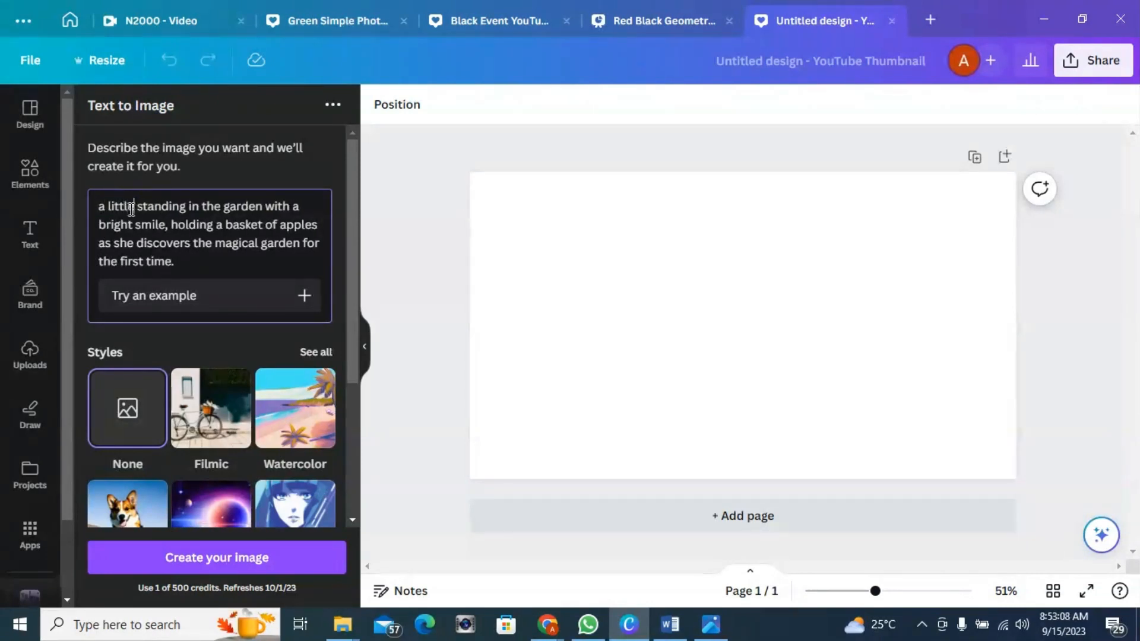
type(" girl")
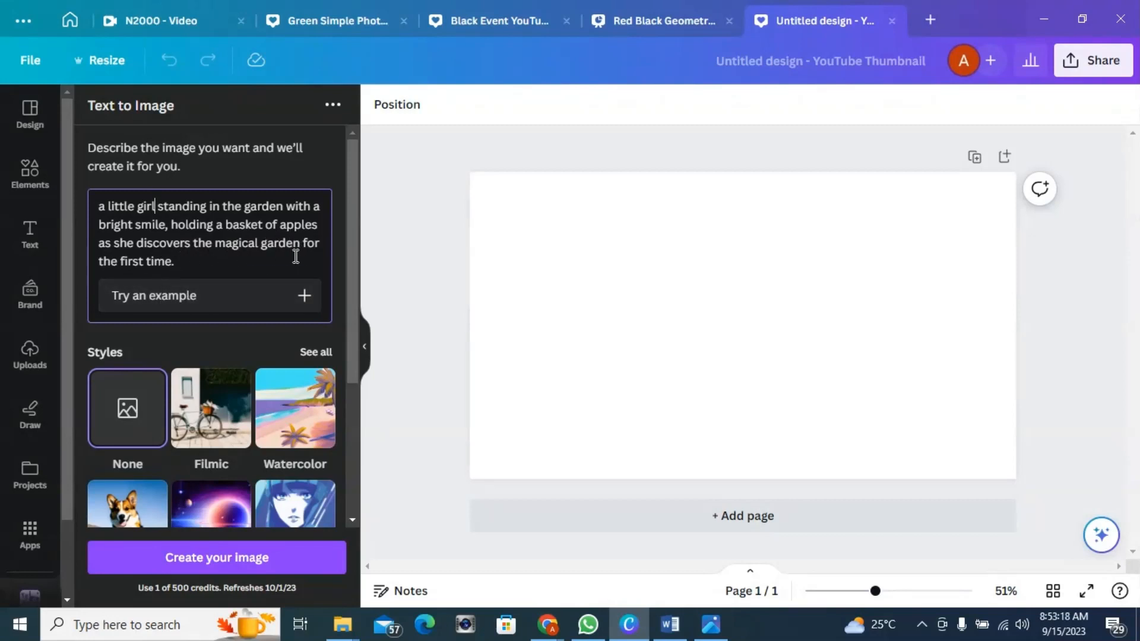
Step: Edit the prompt to describe a little girl and append "Disney style, 3D cartoon" at the end
left_click(217, 263)
type("D")
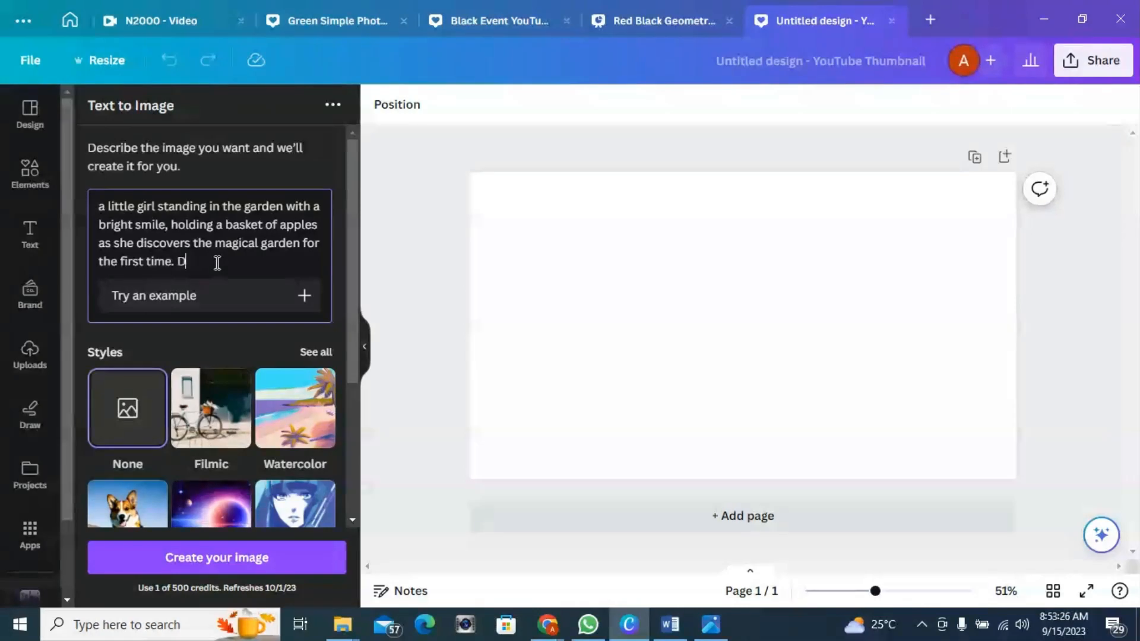
type("dis")
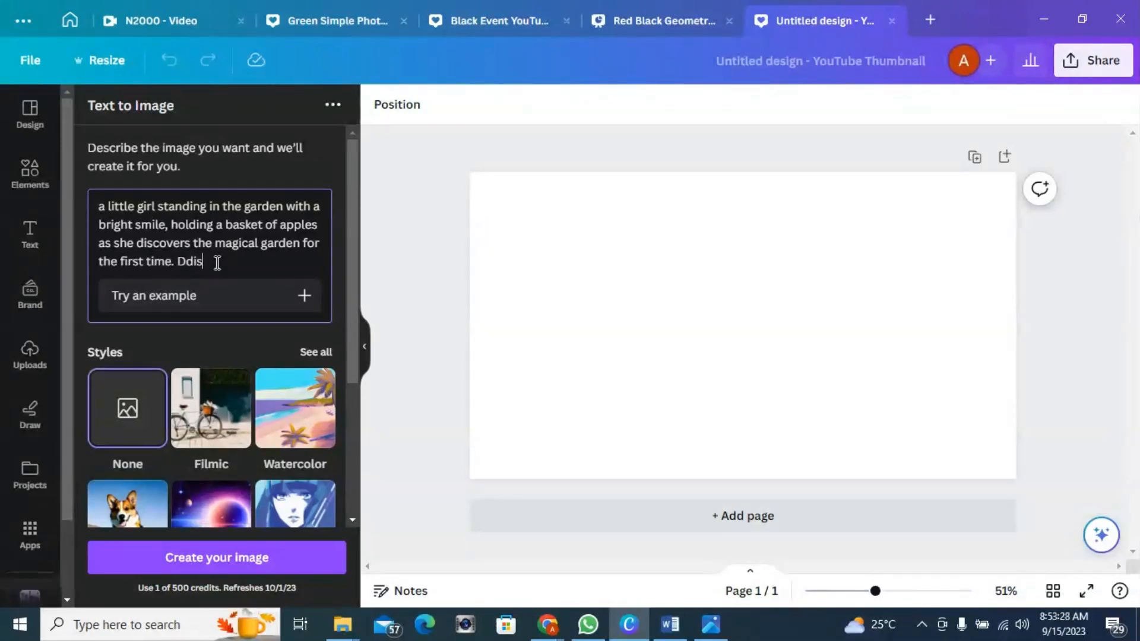
type("ney")
key("BackSpace")
left_click(251, 268)
type("style, ca")
key("BackSpace")
type("D cart")
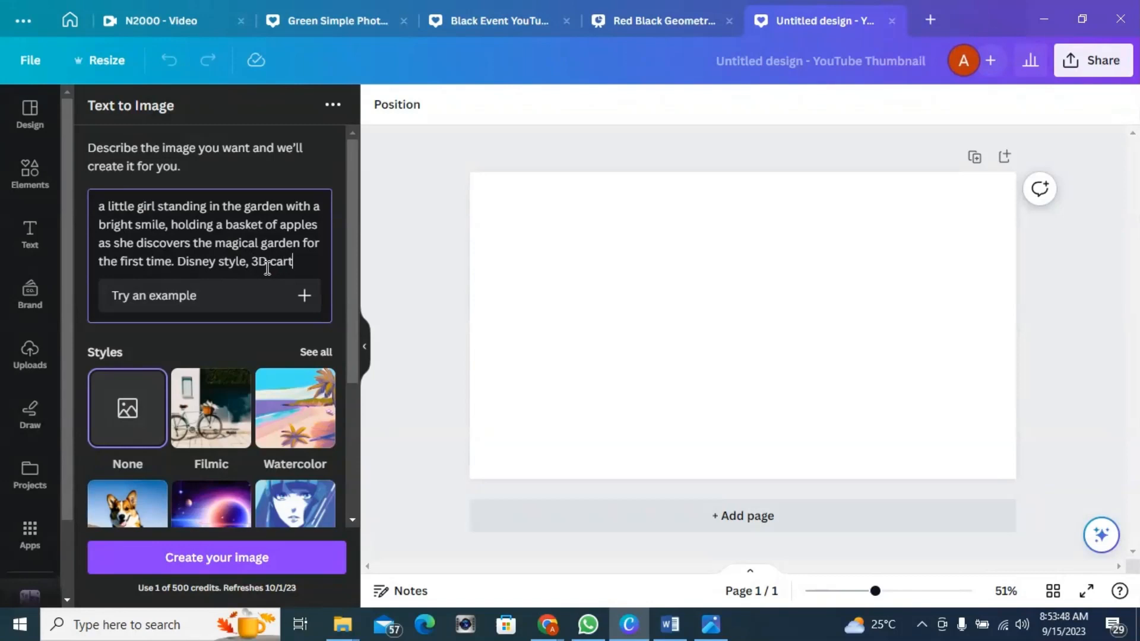
type("oon")
Step: Generate images from the little girl prompt
scroll(309, 295, "down", 2)
scroll(308, 296, "up", 2)
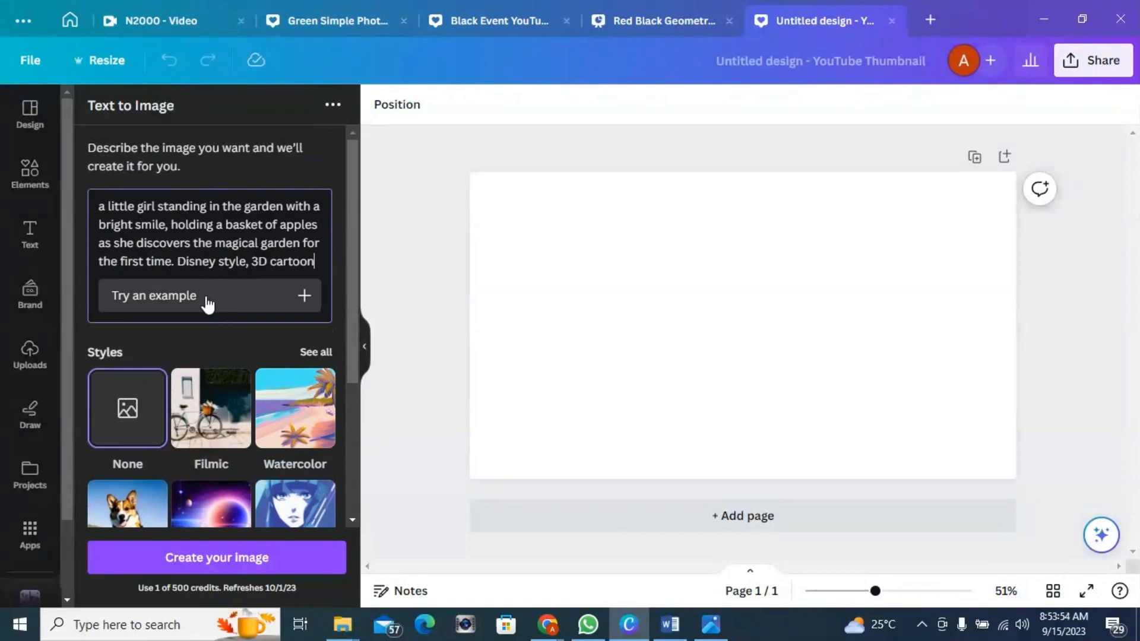
left_click(212, 560)
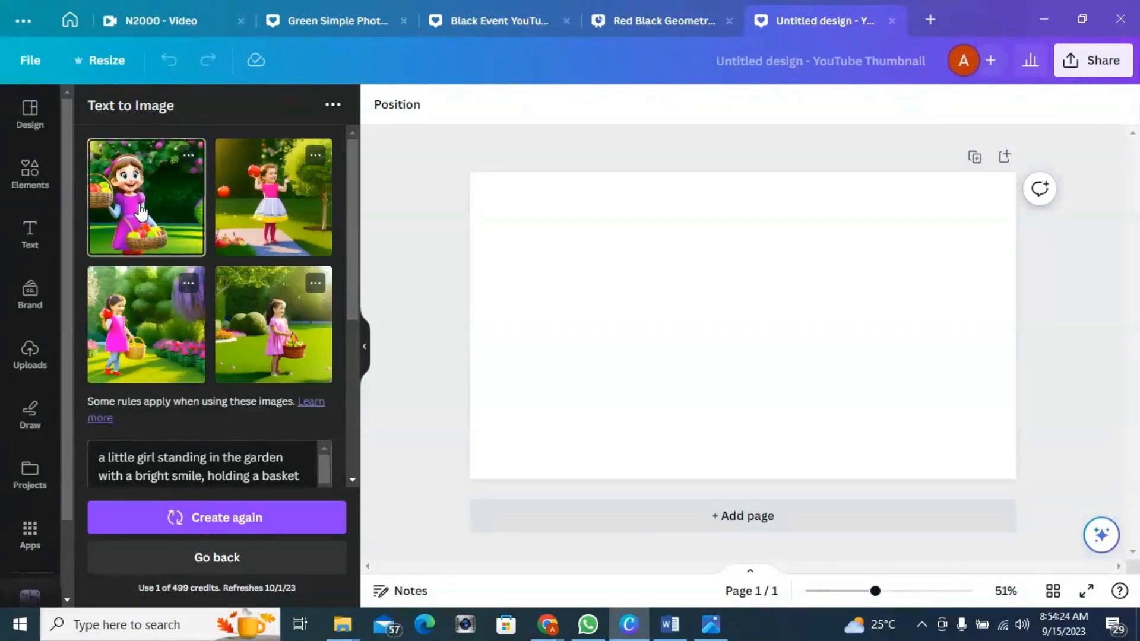
Step: Add the first generated girl image to the canvas, enlarge it to about 783 px square, and align it to the page's top-left corner
left_click_drag(143, 210, 629, 272)
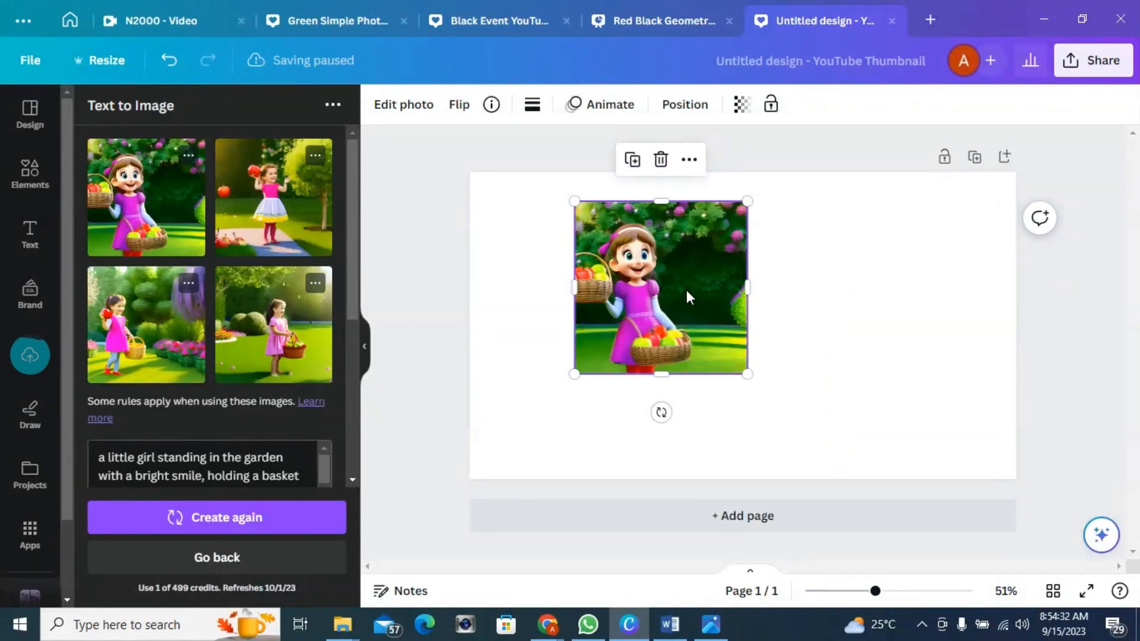
left_click_drag(748, 375, 952, 514)
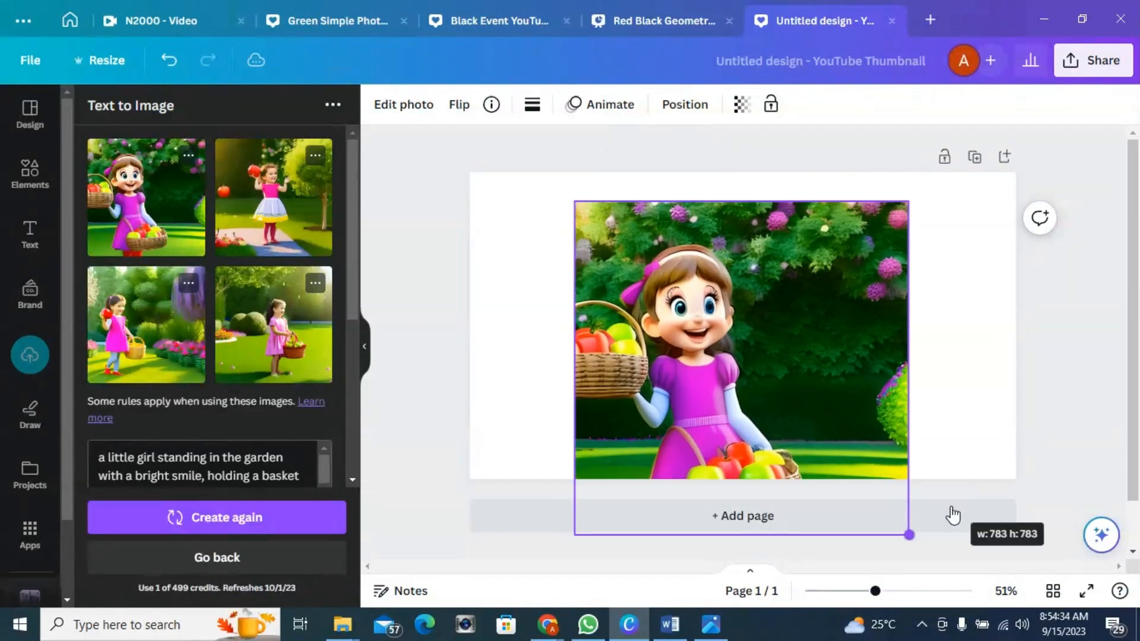
left_click_drag(831, 437, 687, 333)
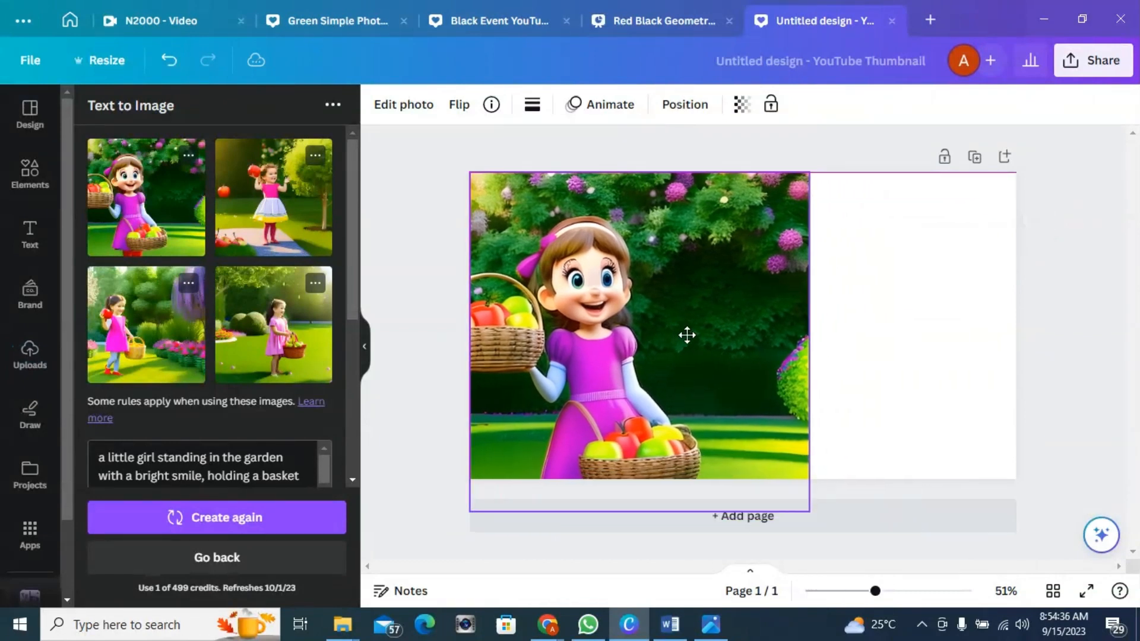
left_click(860, 318)
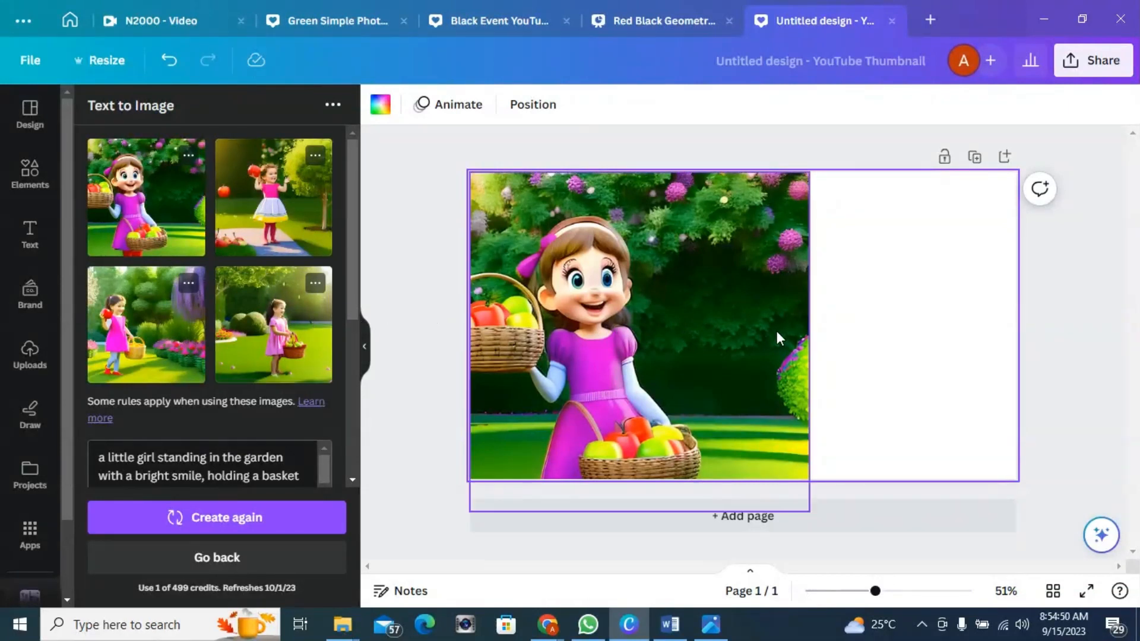
Step: Return to an empty prompt, paste the copied description again, and replace Lily with "a little boy"
scroll(267, 274, "down", 2)
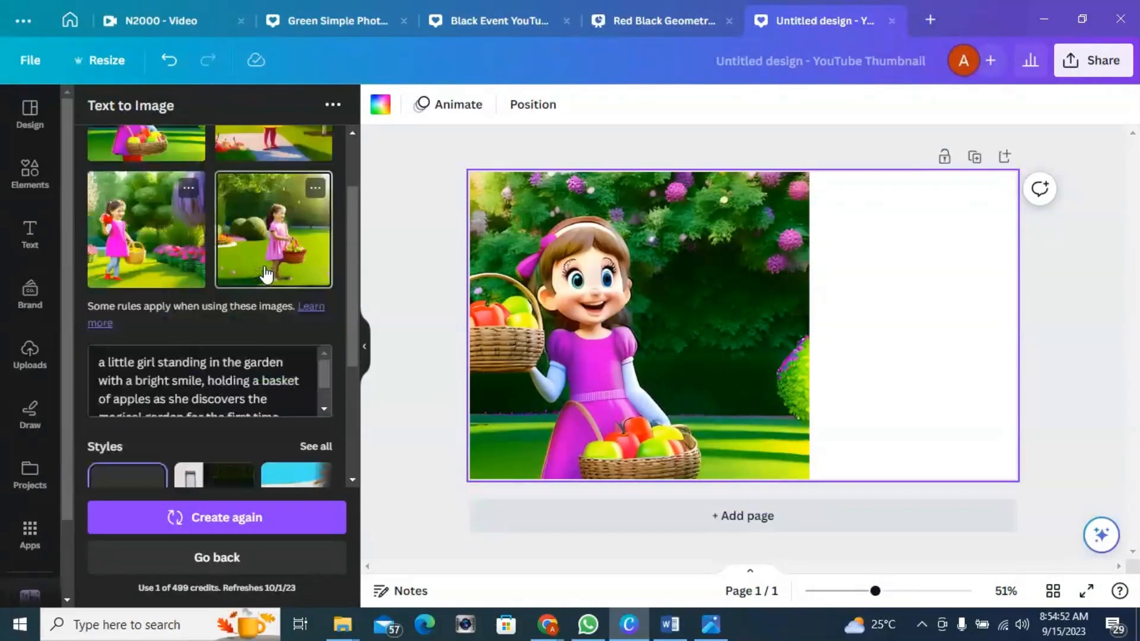
scroll(266, 274, "down", 3)
scroll(264, 273, "up", 2)
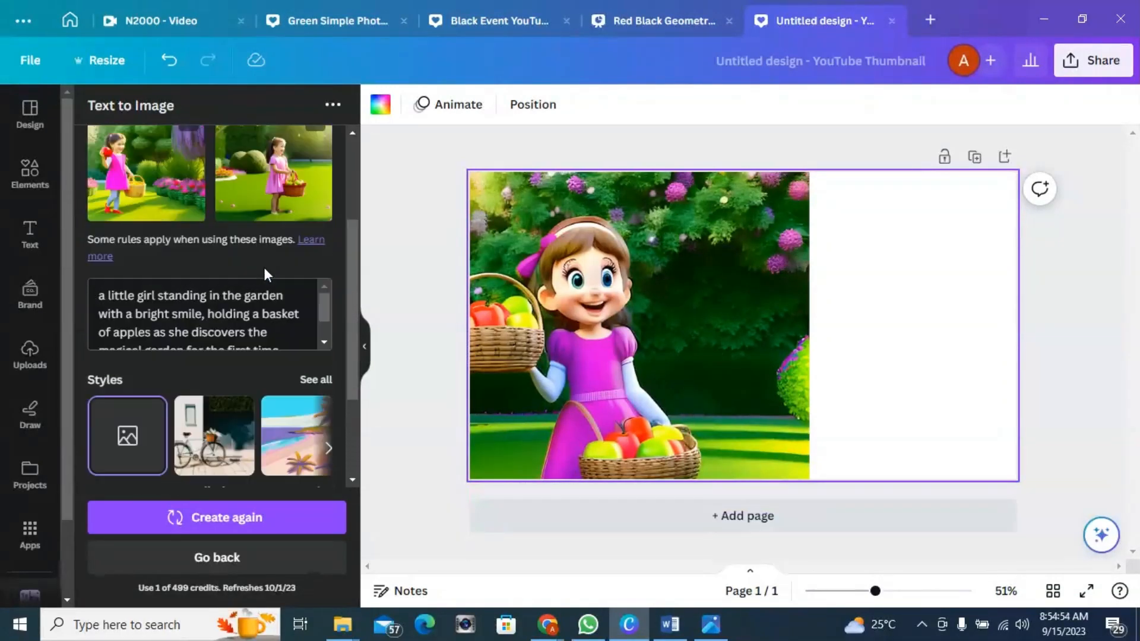
scroll(264, 267, "up", 3)
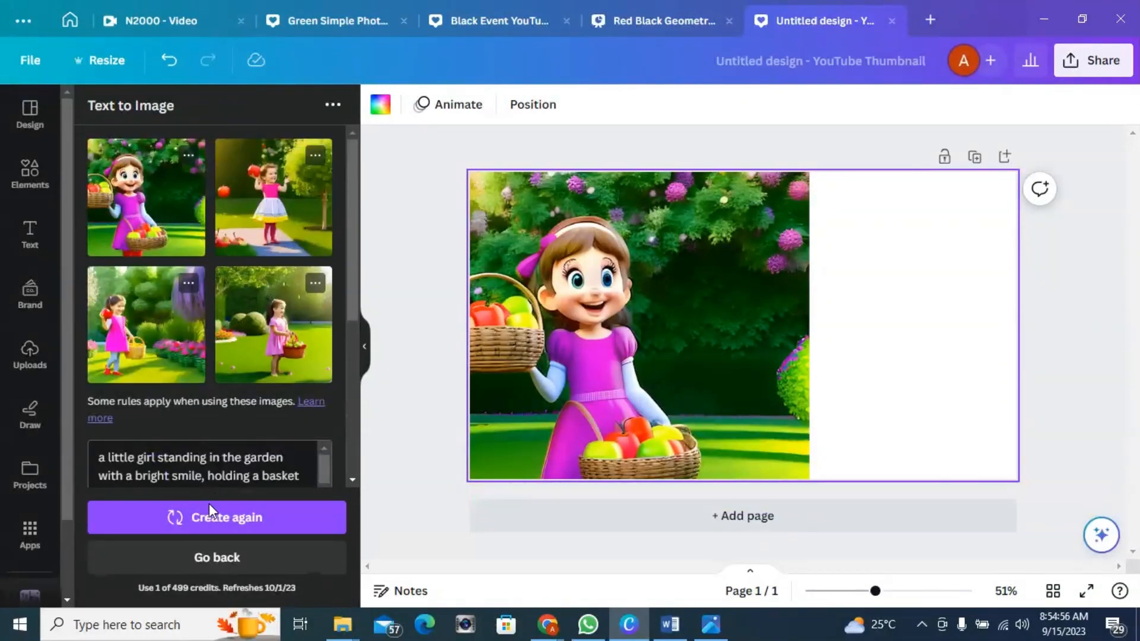
left_click(217, 558)
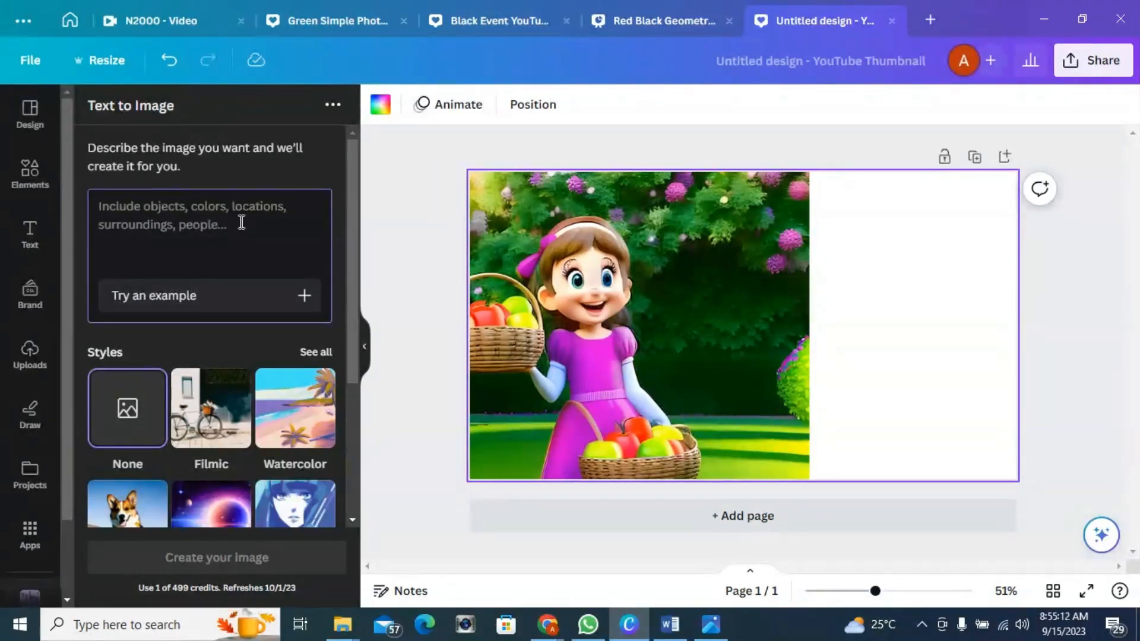
key("ctrl+v")
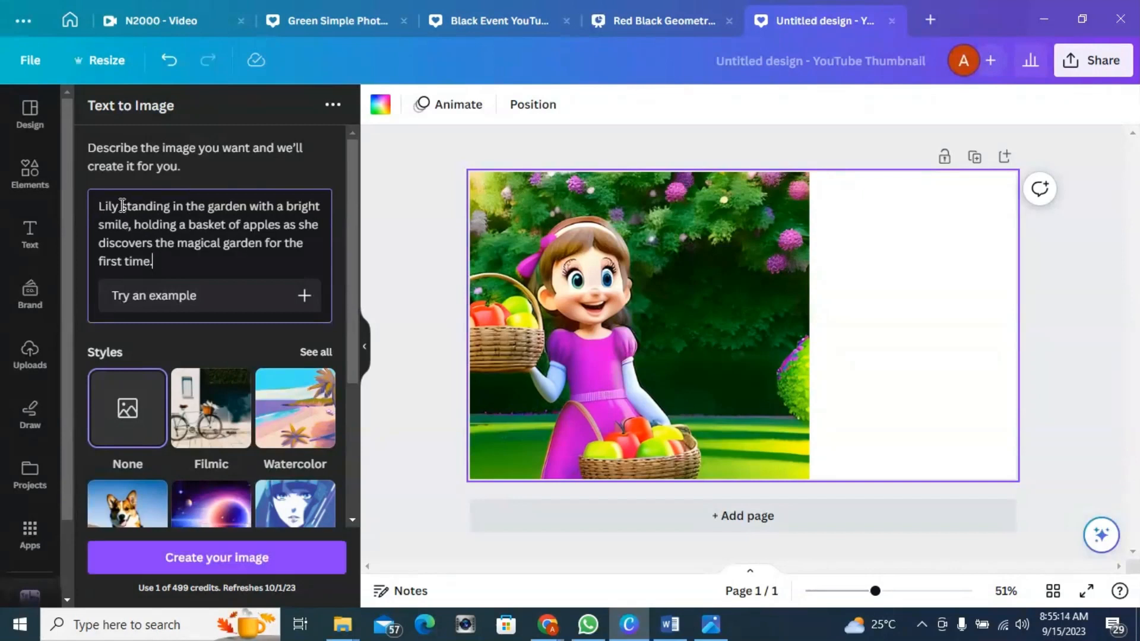
left_click_drag(119, 206, 95, 212)
type("a ")
type("little ")
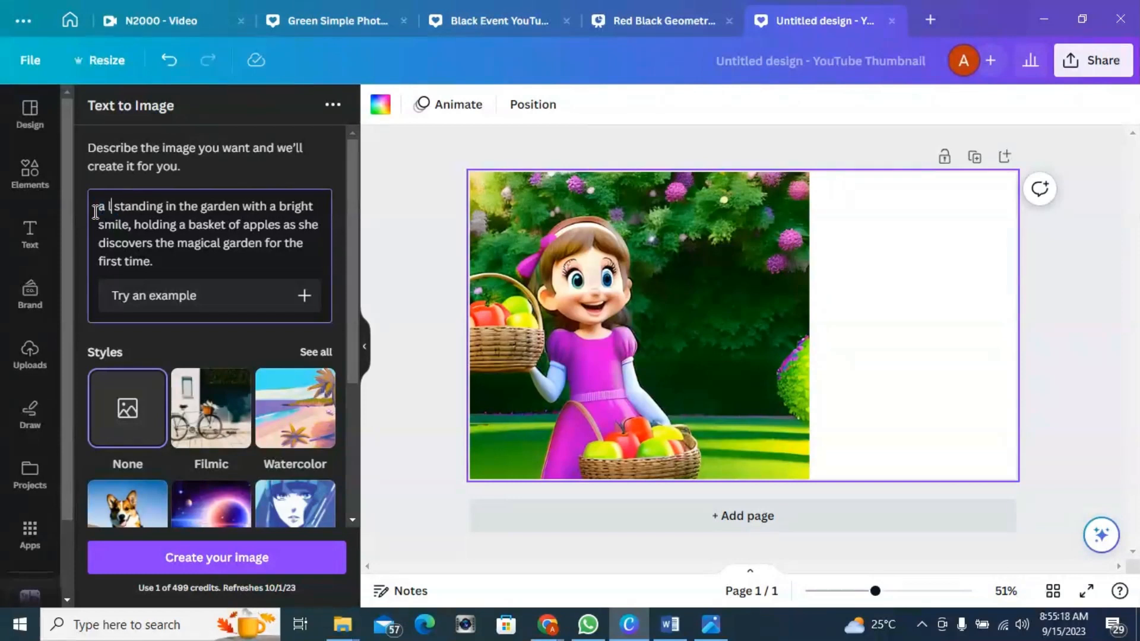
type("boy")
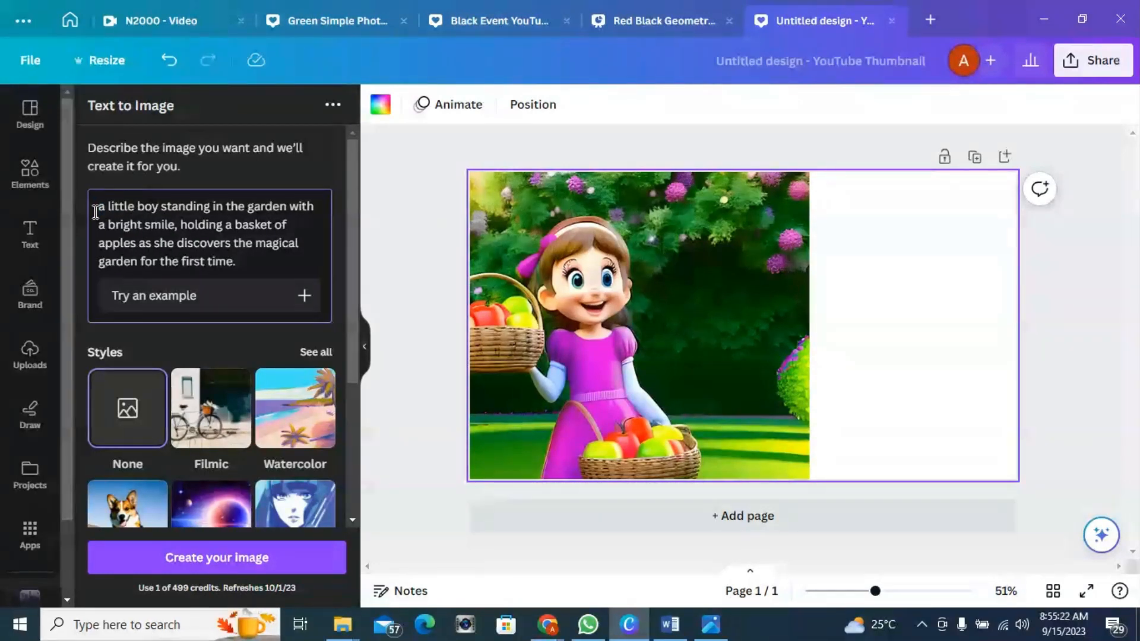
Step: Append "Disney style, 3d cartoon" to the prompt and set the aspect ratio to Landscape
left_click(248, 260)
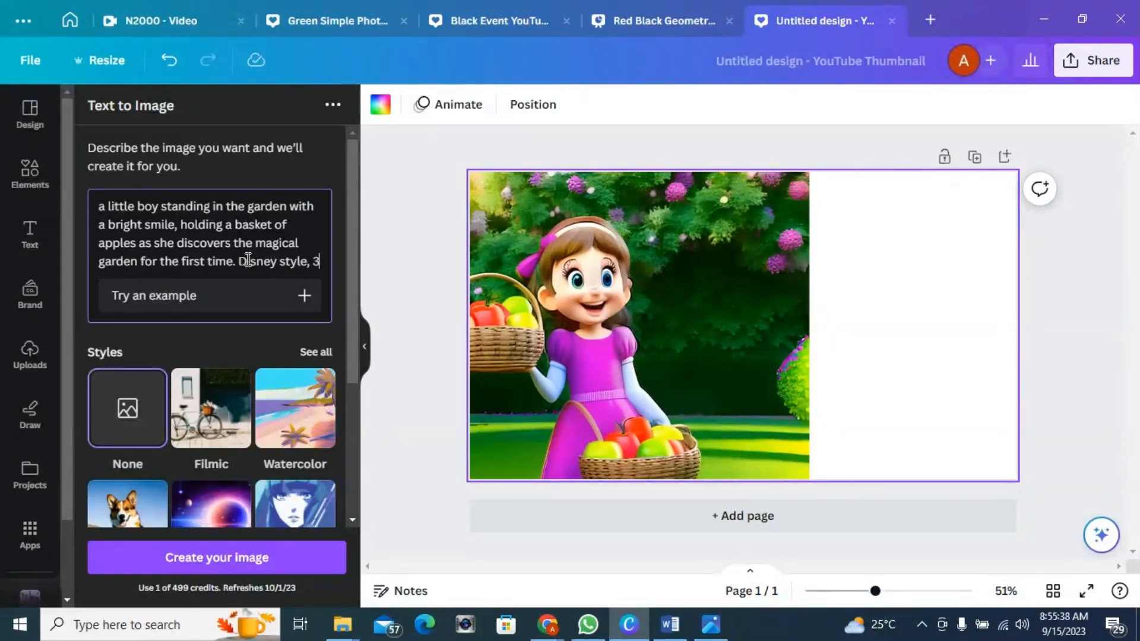
type("d cartoon")
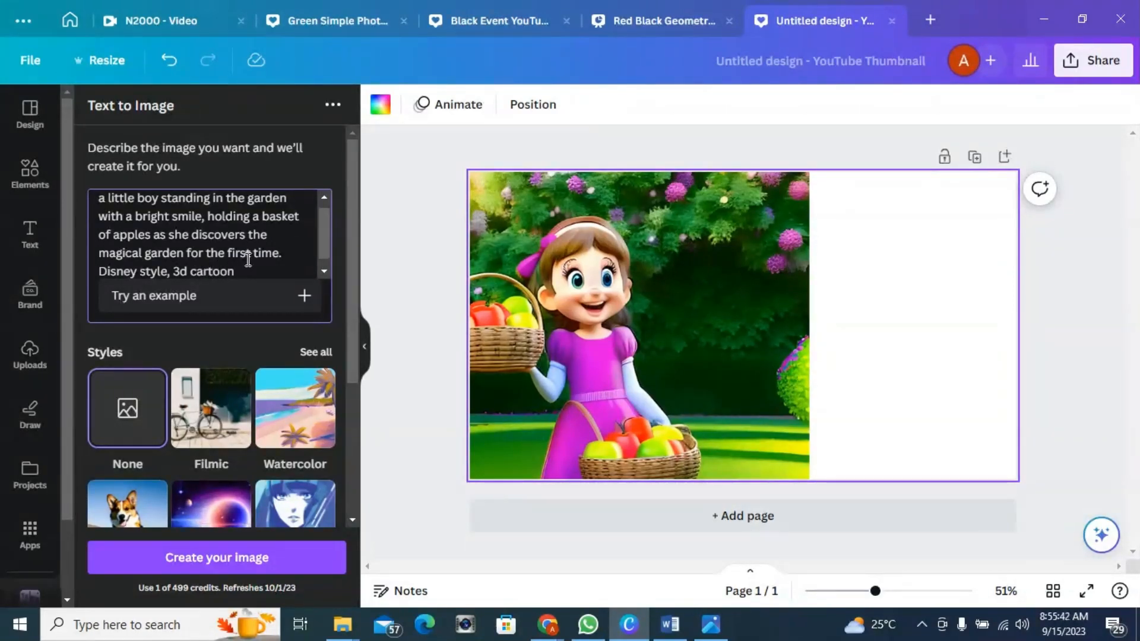
scroll(234, 288, "down", 4)
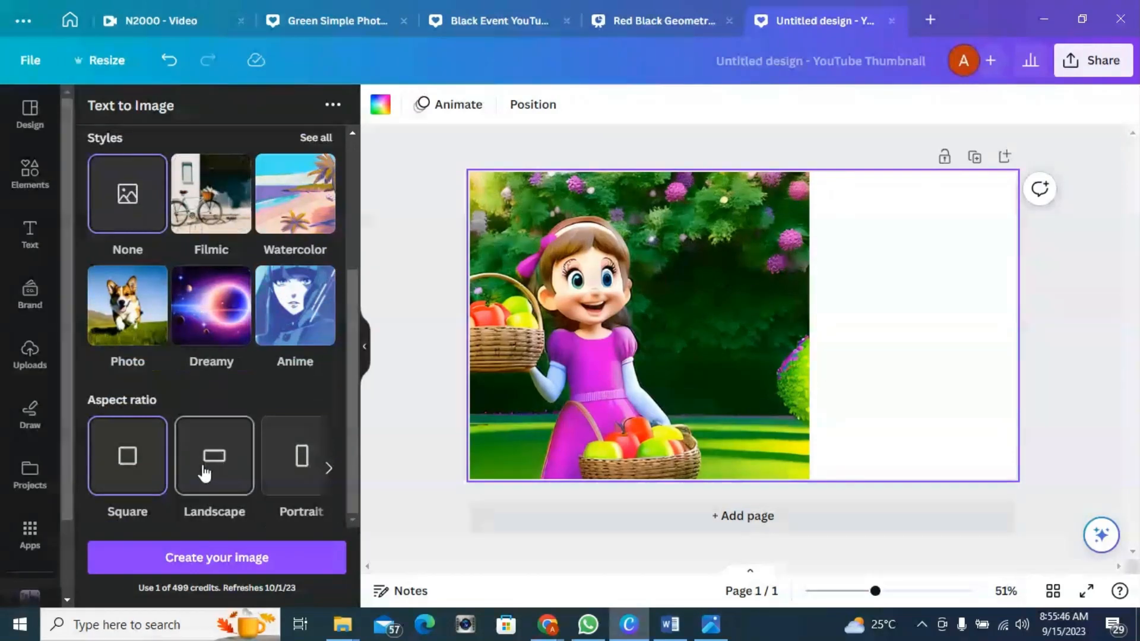
left_click(212, 473)
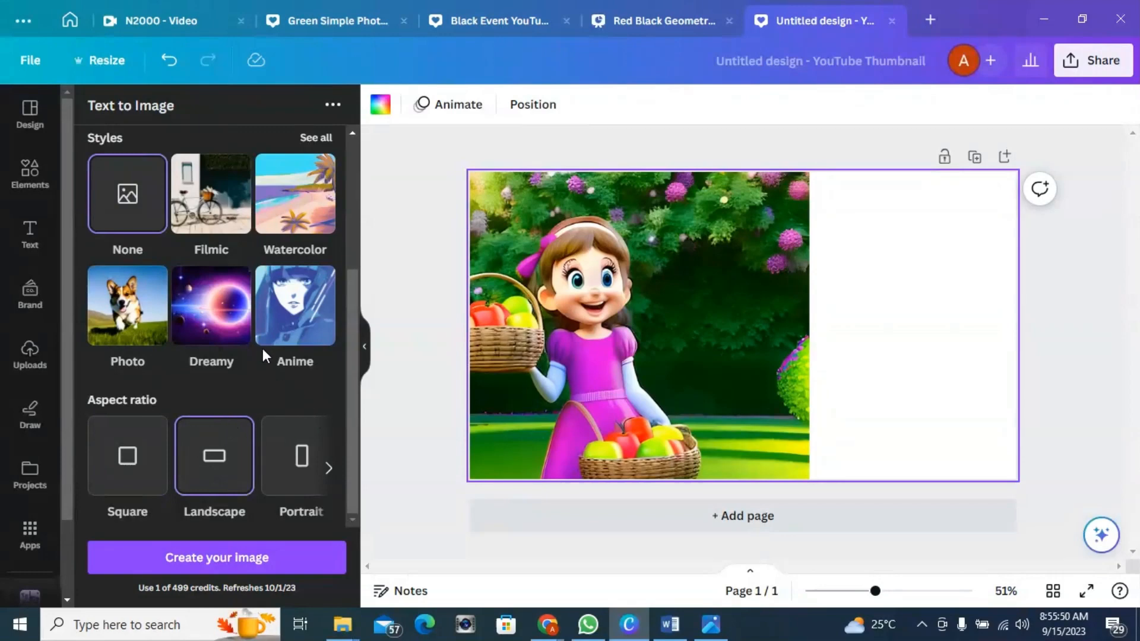
Step: Generate images from the little boy prompt
scroll(220, 314, "up", 2)
scroll(220, 314, "up", 2)
scroll(219, 259, "up", 2)
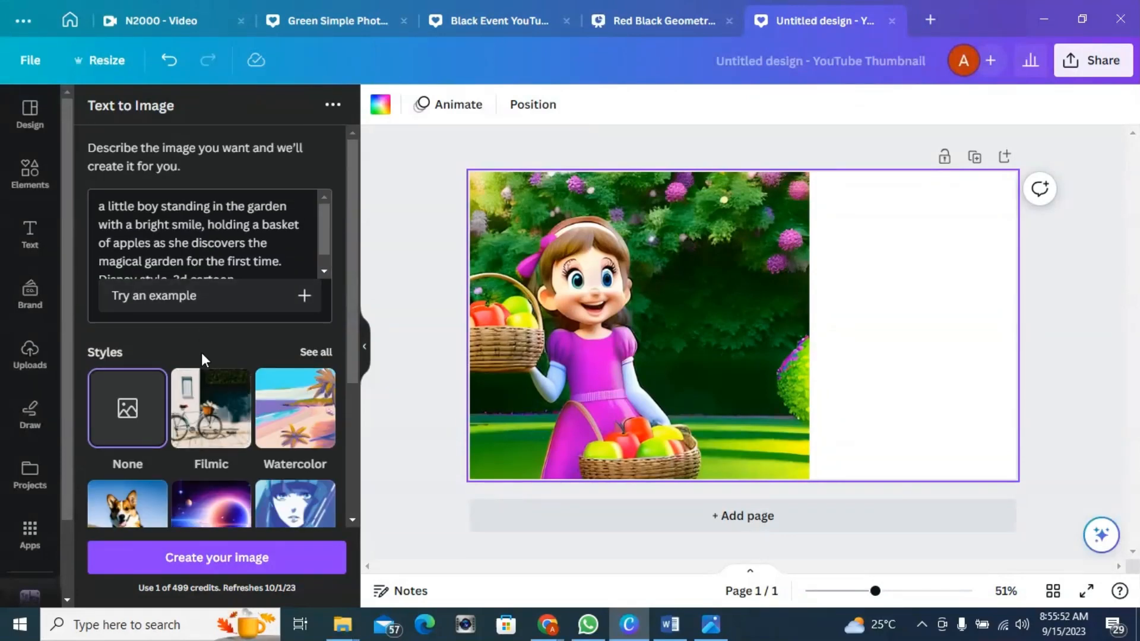
scroll(201, 352, "down", 4)
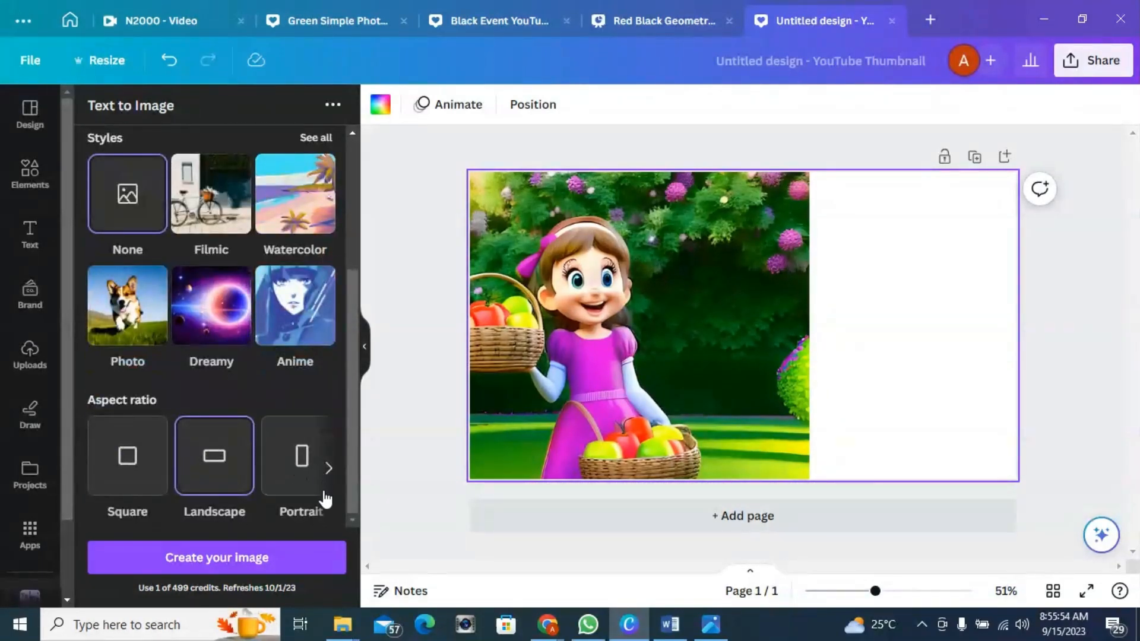
left_click(238, 559)
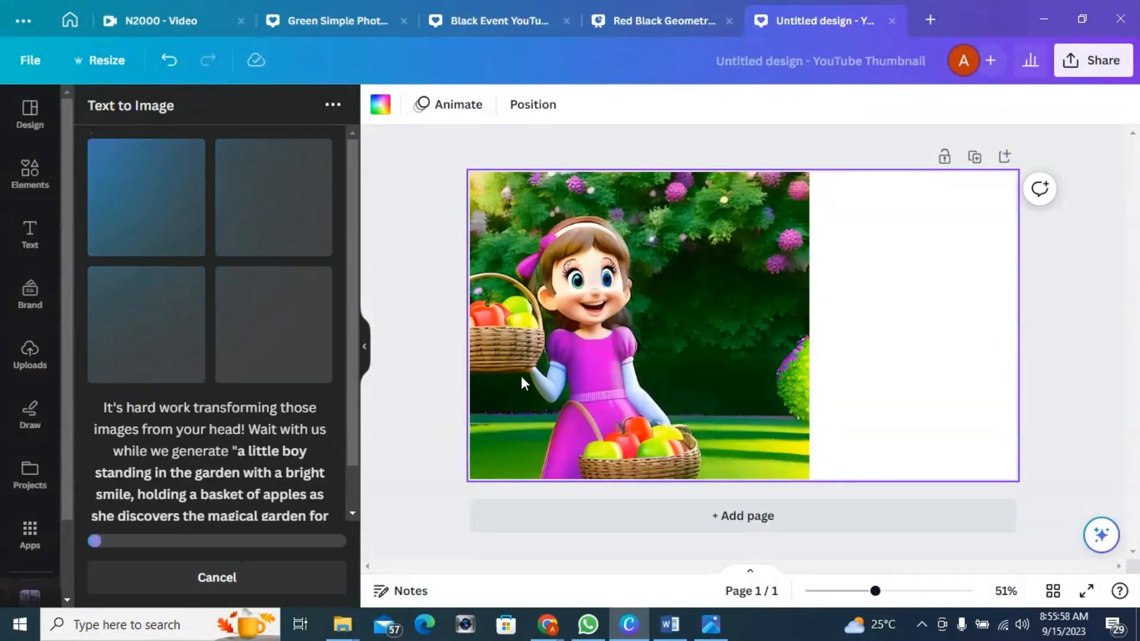
Step: Delete the girl image from the canvas
left_click(606, 355)
key("Delete")
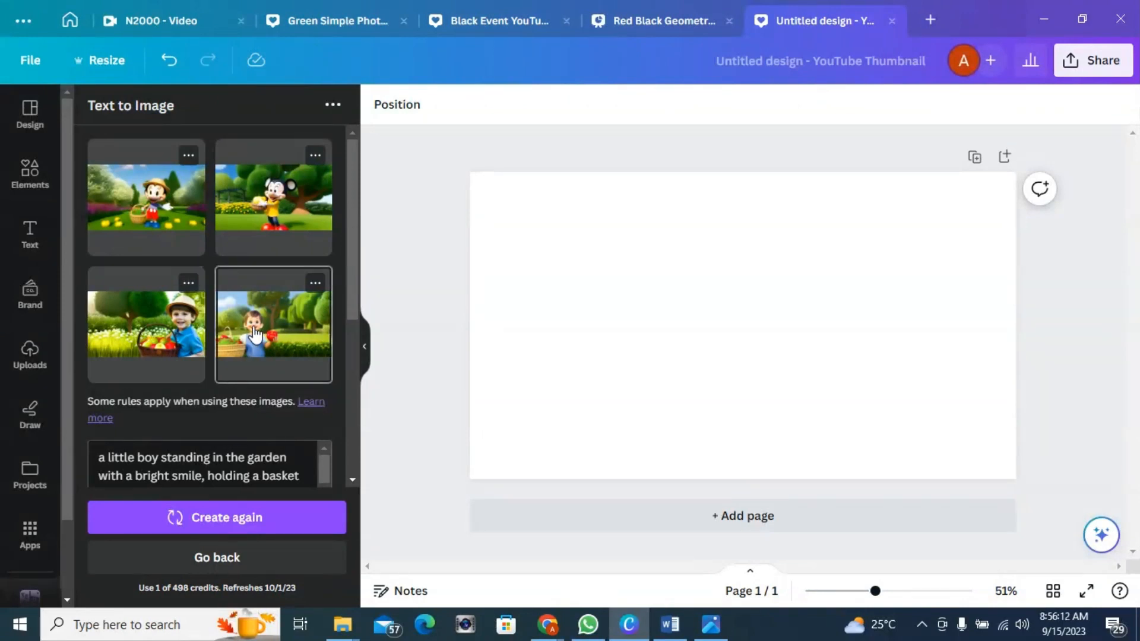
Step: Try adding the boy-with-hat image to the canvas, enlarging it, and deleting it
left_click_drag(164, 335, 542, 263)
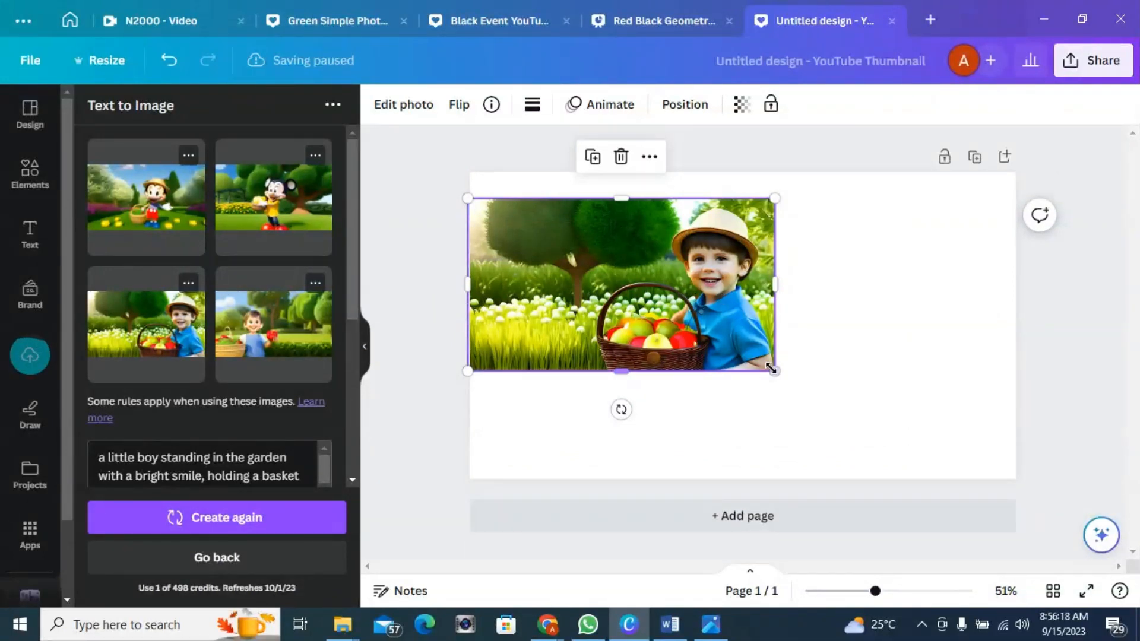
left_click_drag(788, 384, 927, 467)
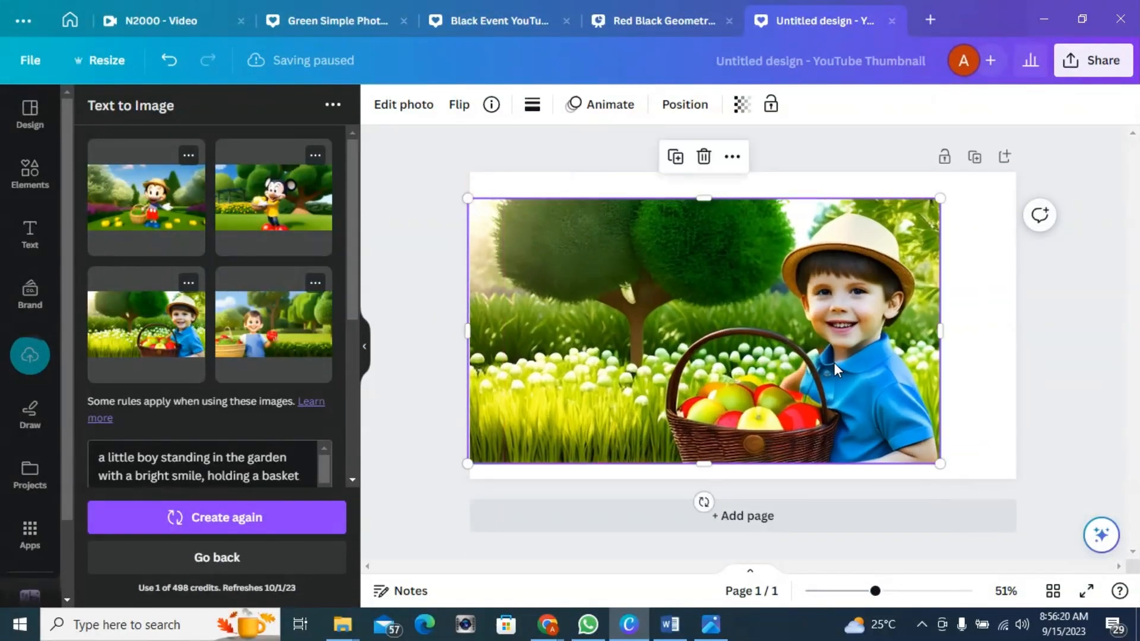
key("Delete")
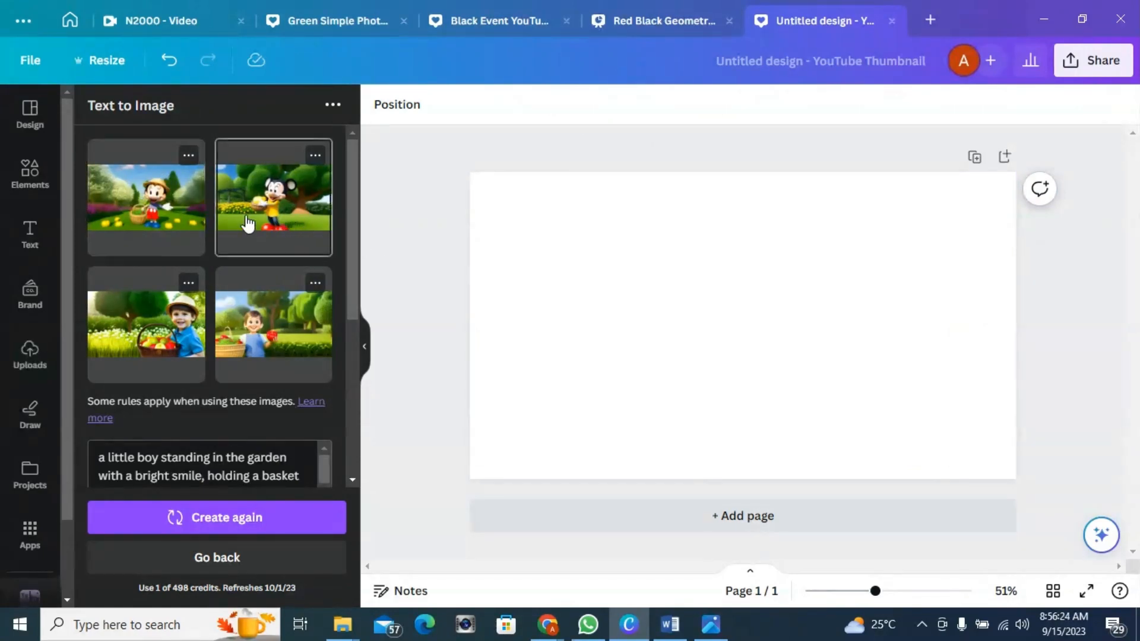
Step: Try adding the cartoon mouse image to the canvas, moving it, and deleting the copies
left_click(152, 204)
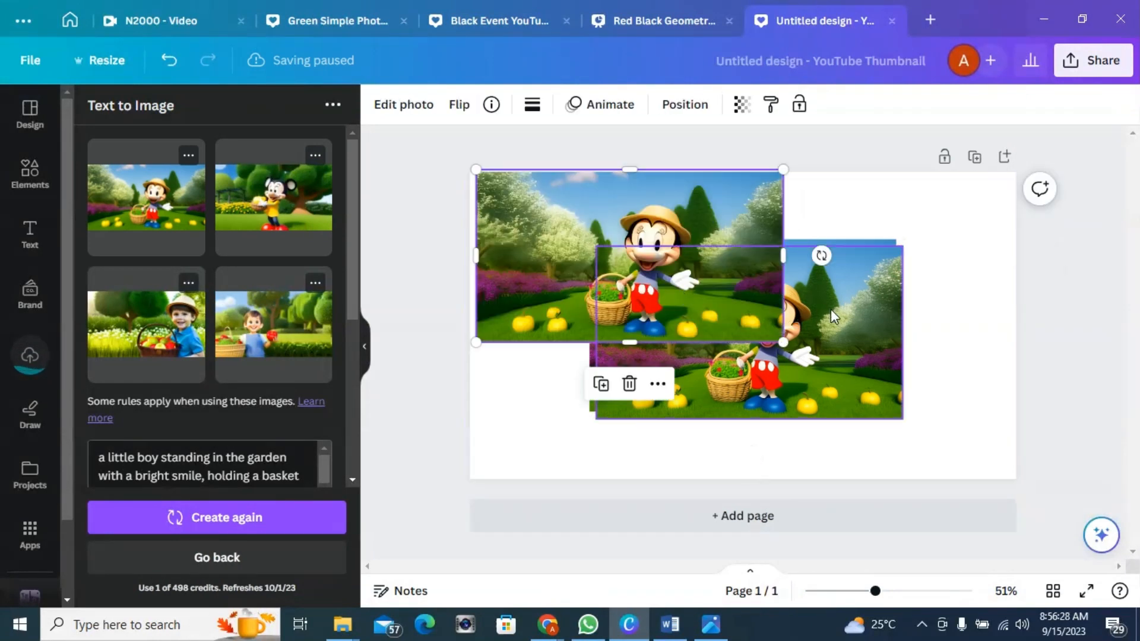
key("Delete")
left_click(849, 321)
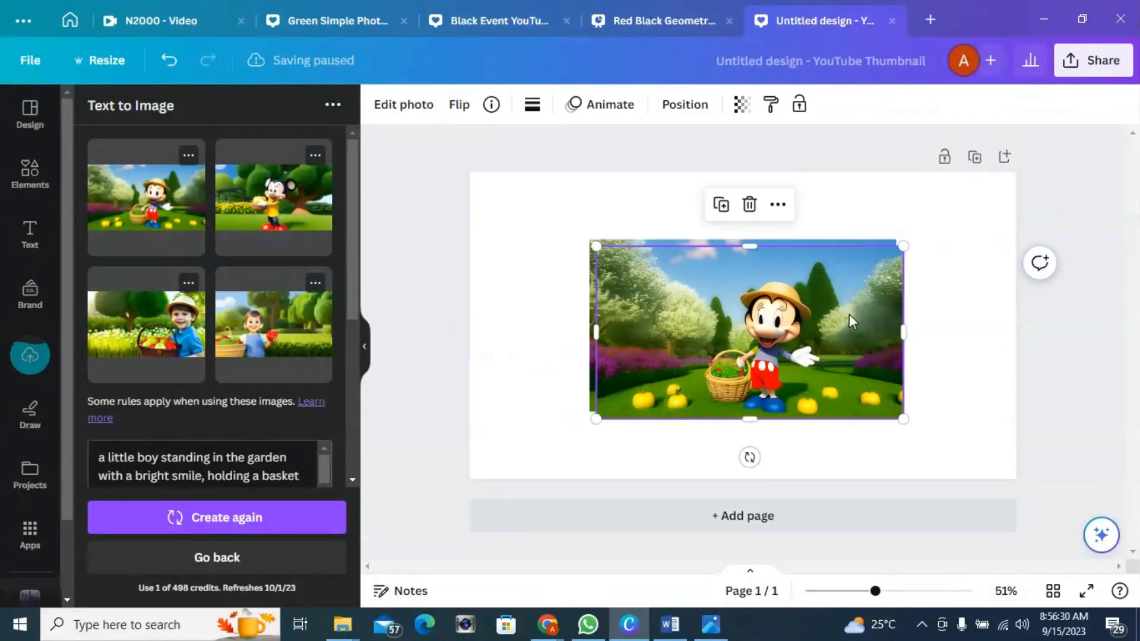
key("Delete")
left_click_drag(849, 317, 718, 281)
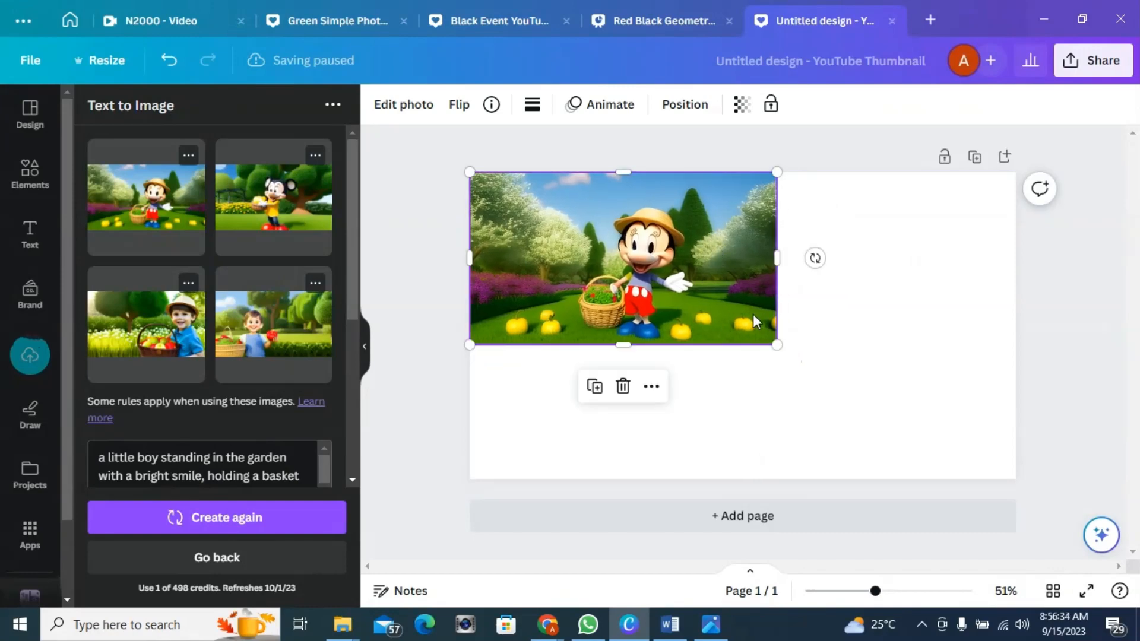
key("Delete")
scroll(169, 386, "down", 3)
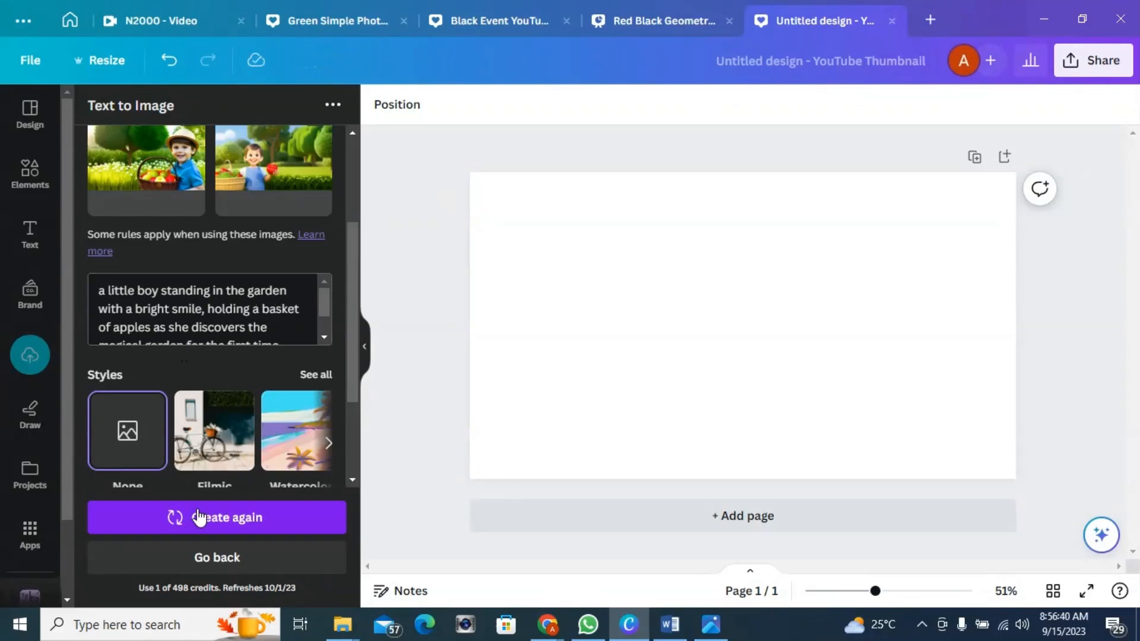
scroll(253, 254, "up", 1)
scroll(253, 254, "down", 1)
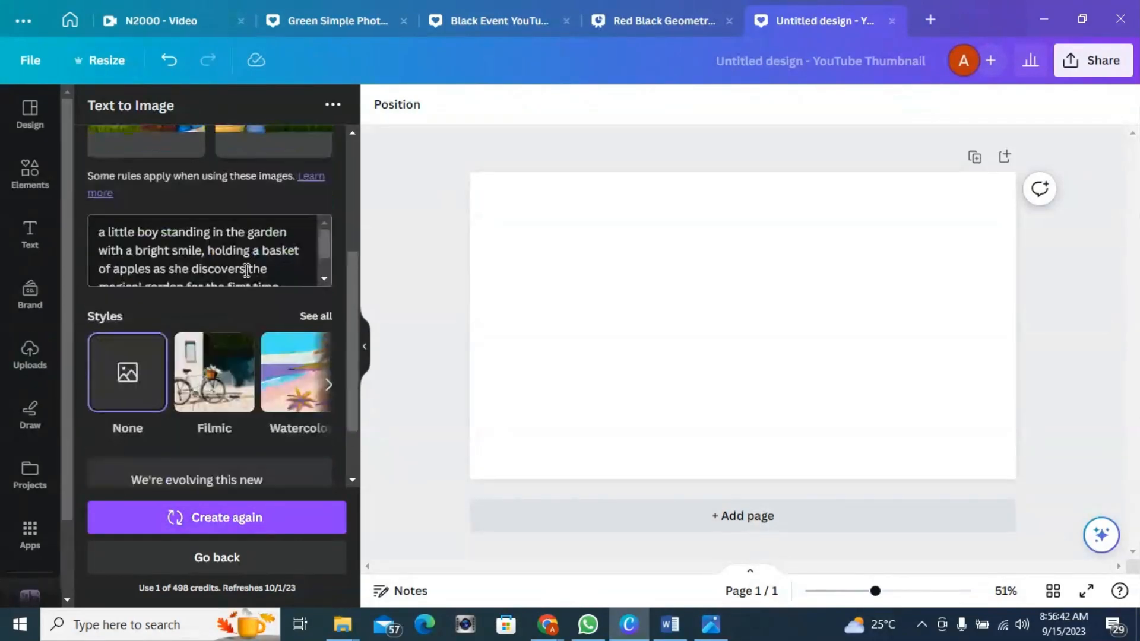
scroll(254, 333, "up", 3)
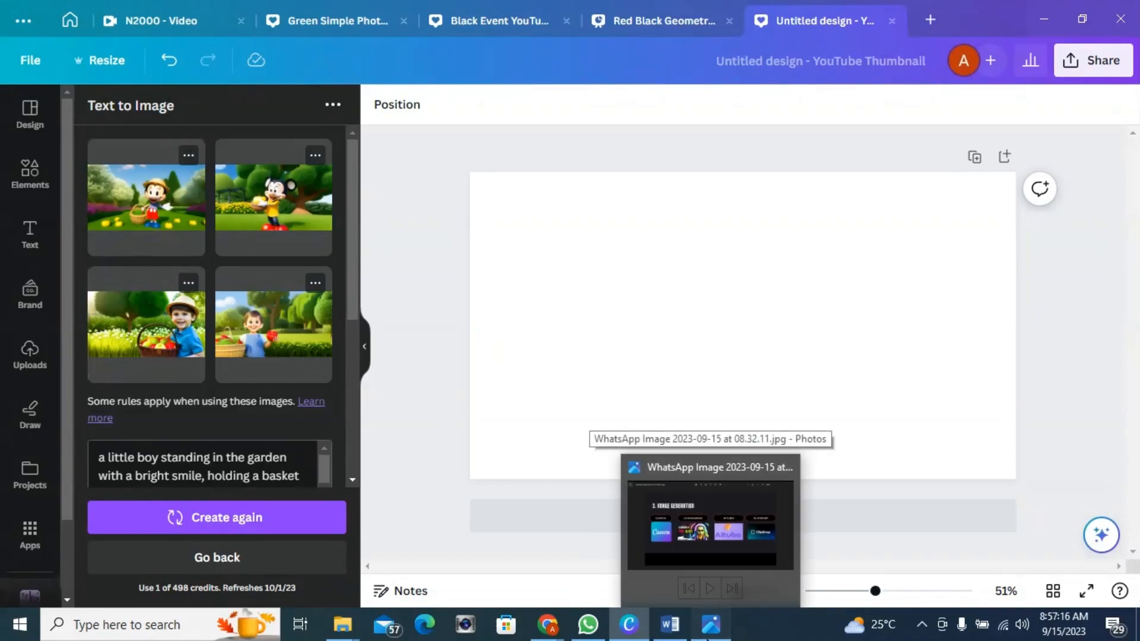
Step: Open the image generation tools slide, then switch back to the browser window
left_click(706, 635)
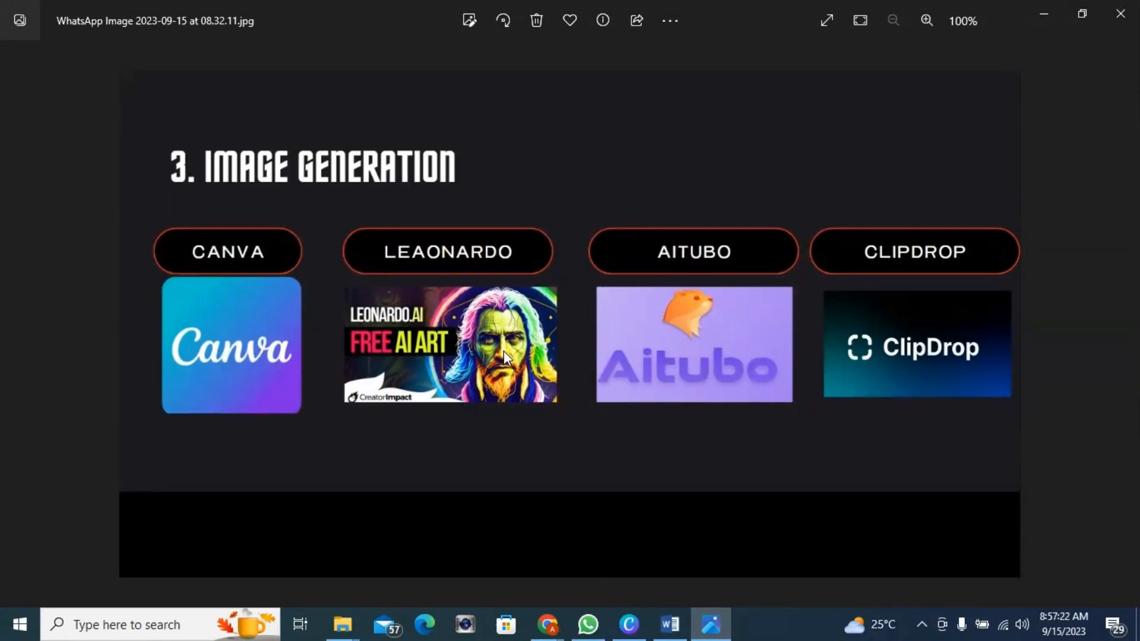
mouse_move(549, 617)
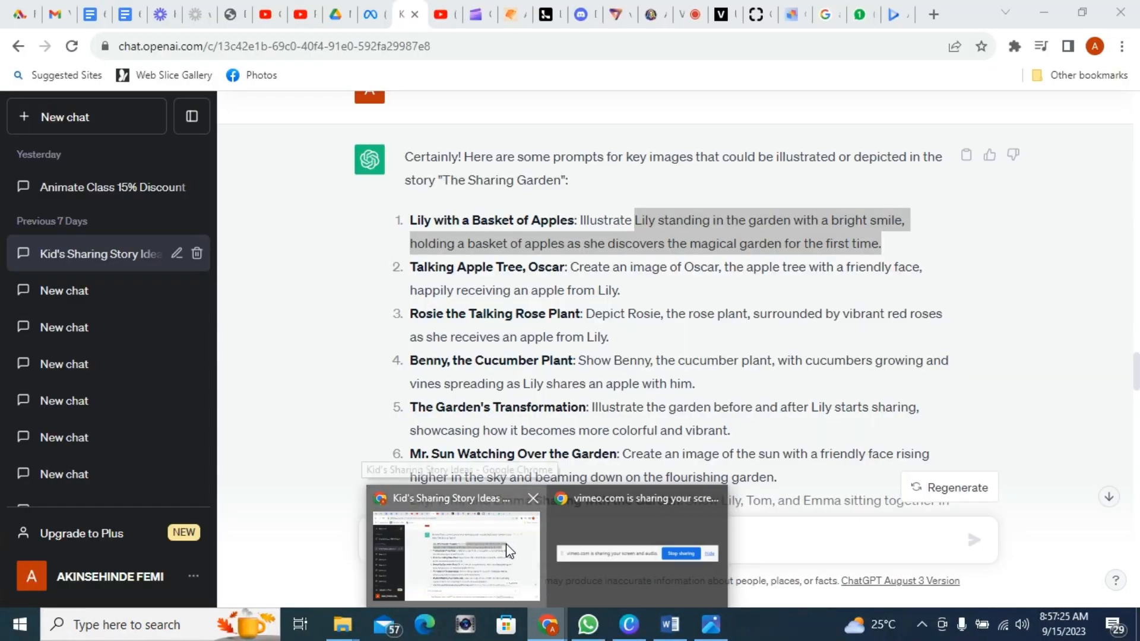
left_click(507, 551)
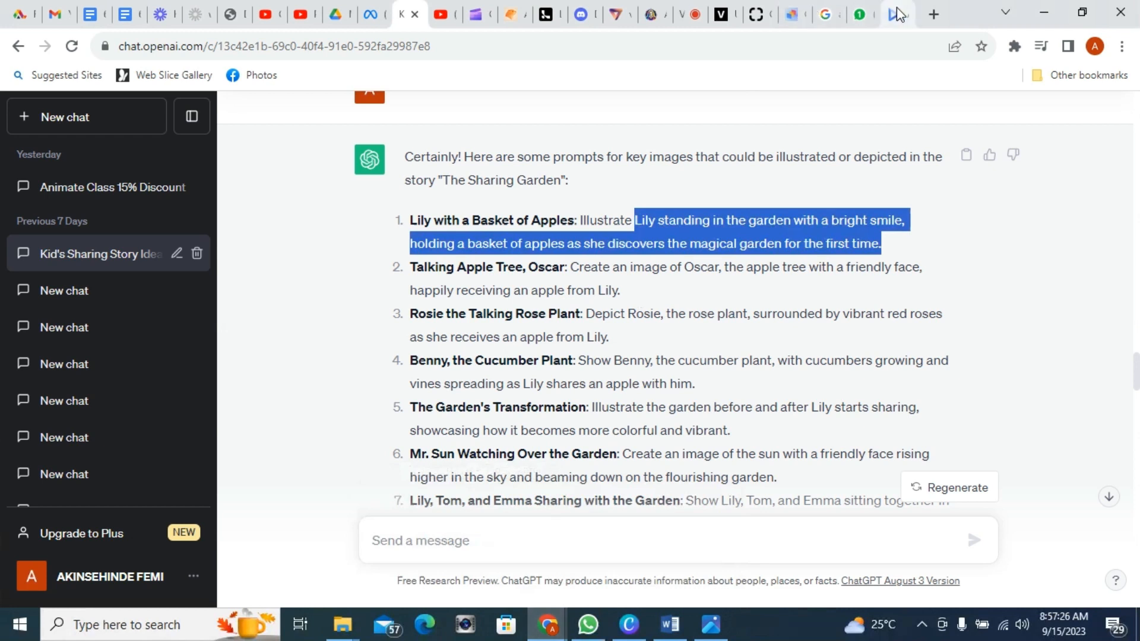
Step: In a new tab, search Google for leonardo ai and open the Leonardo.ai website
left_click(934, 14)
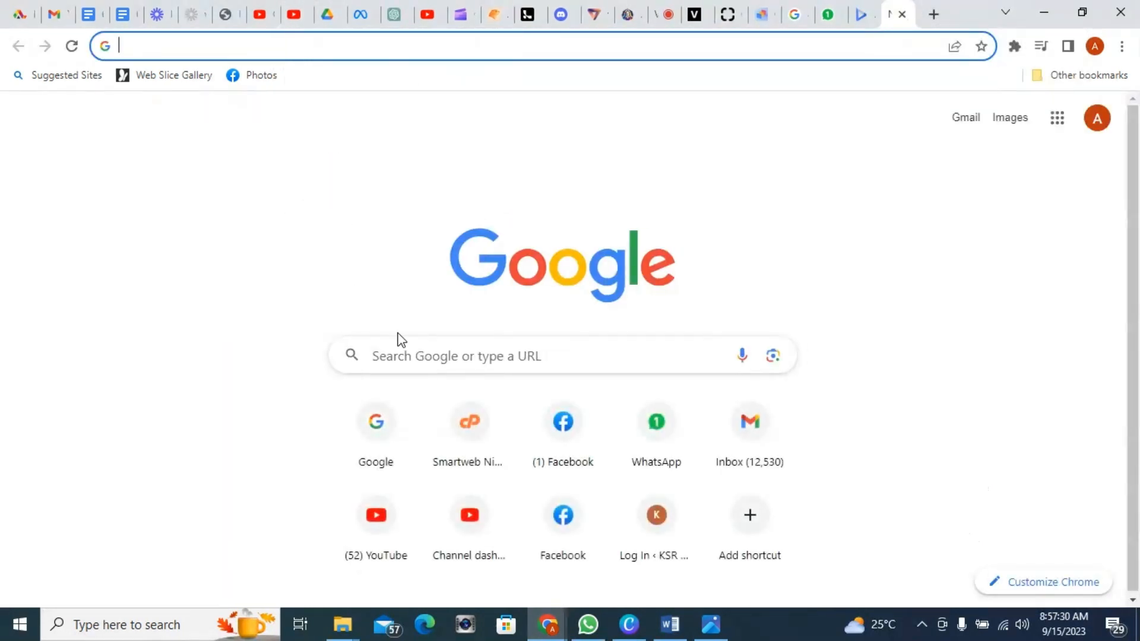
left_click(443, 368)
type("leao")
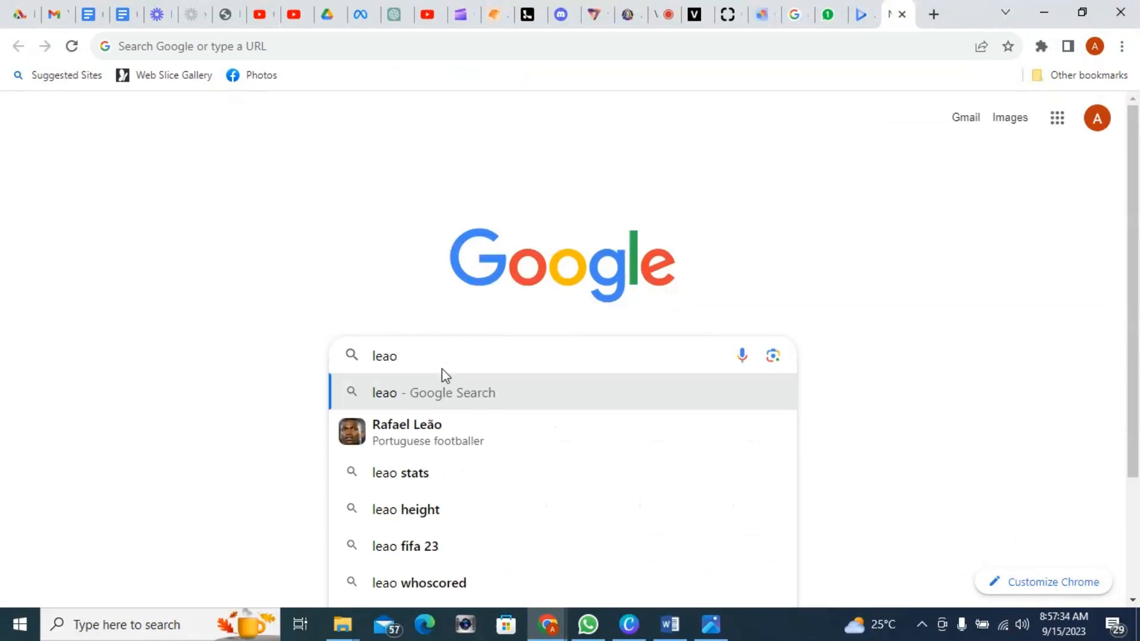
type("nar")
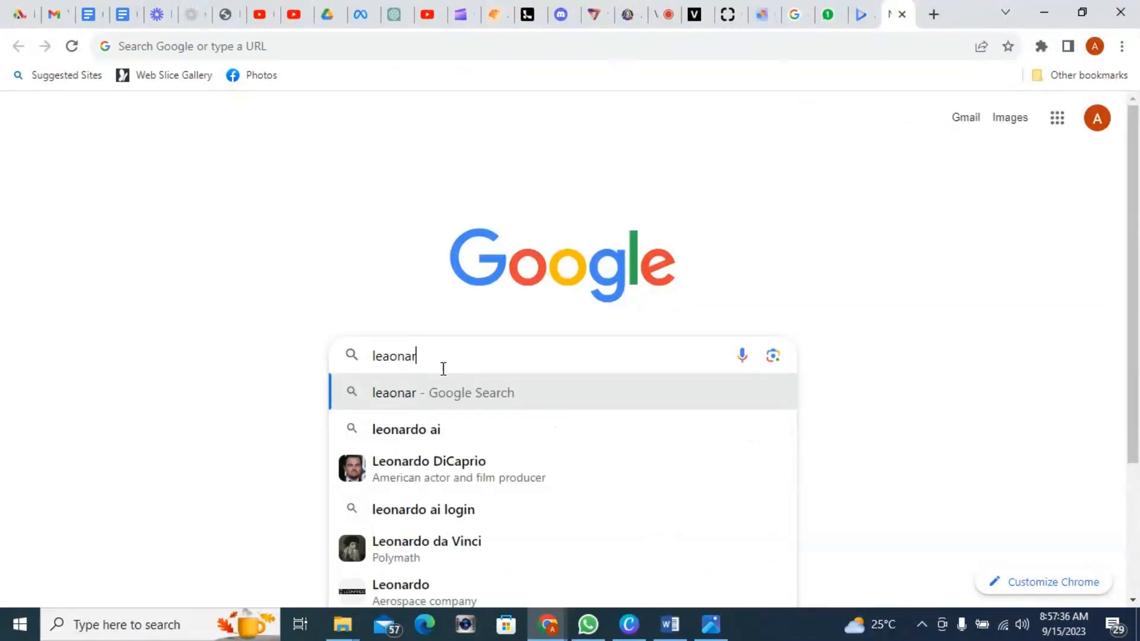
left_click(416, 432)
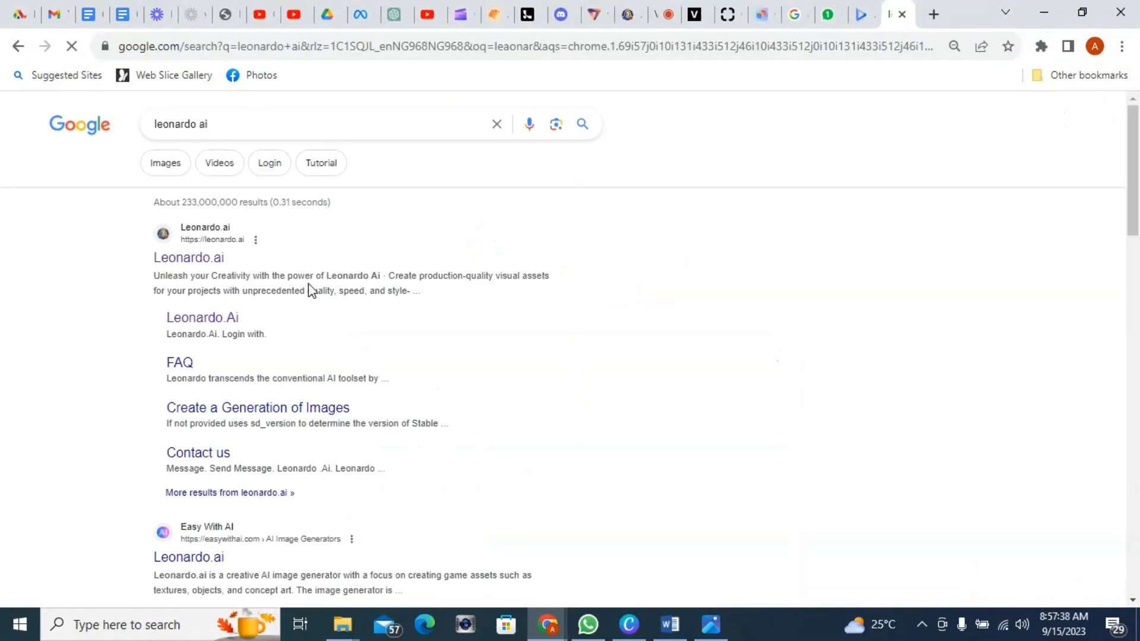
left_click(194, 261)
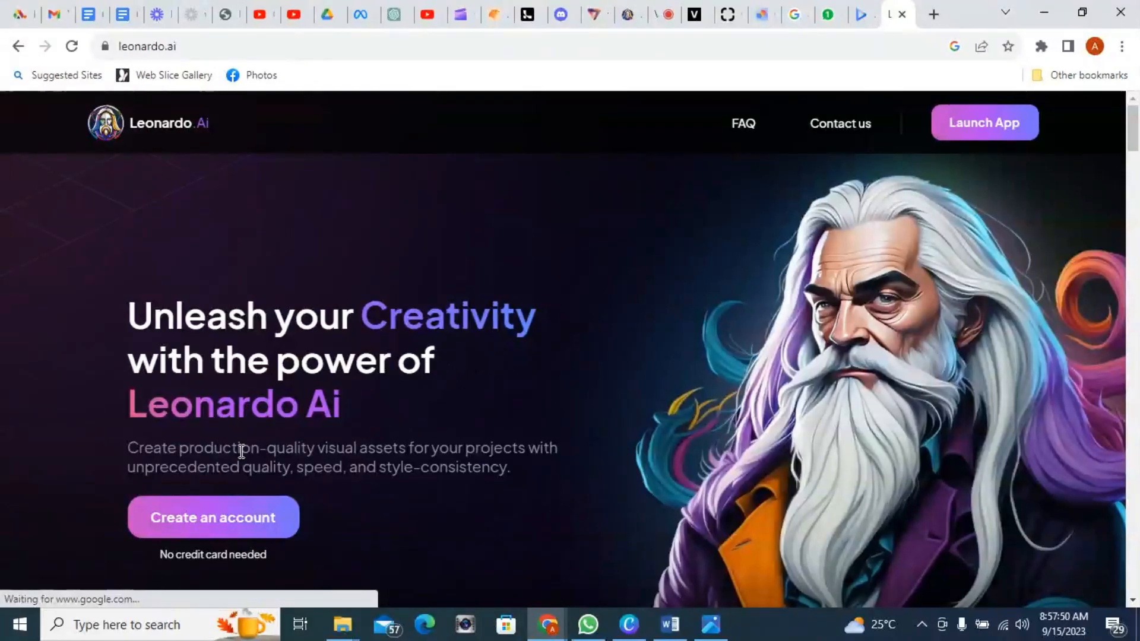
Step: Browse the Leonardo.ai homepage
scroll(548, 328, "down", 10)
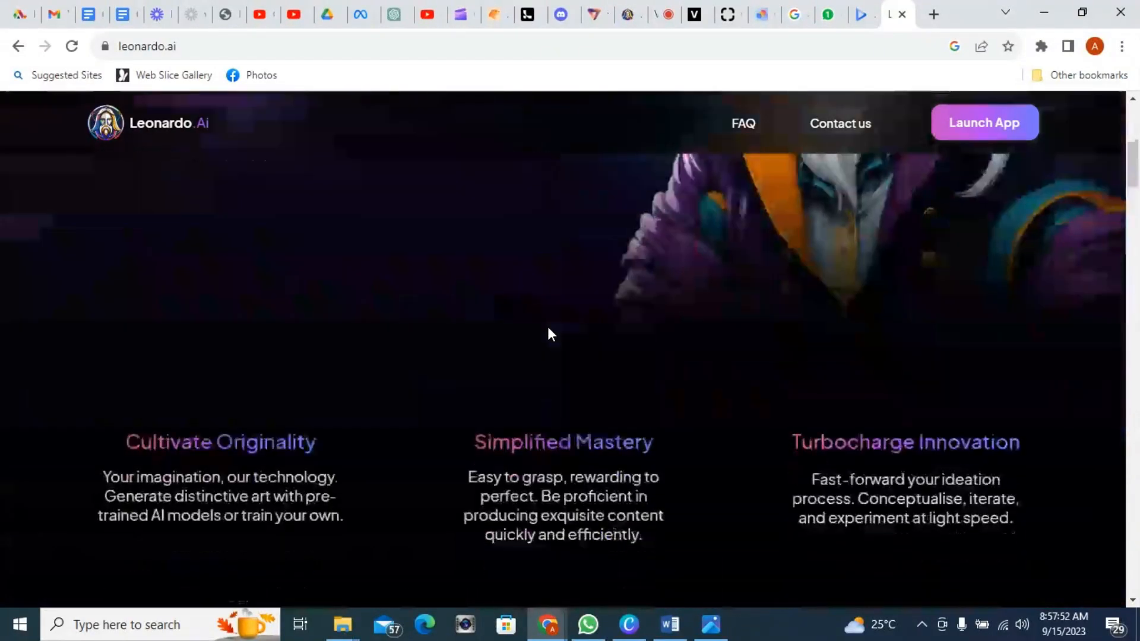
scroll(548, 328, "up", 2)
scroll(547, 328, "down", 8)
scroll(547, 324, "down", 5)
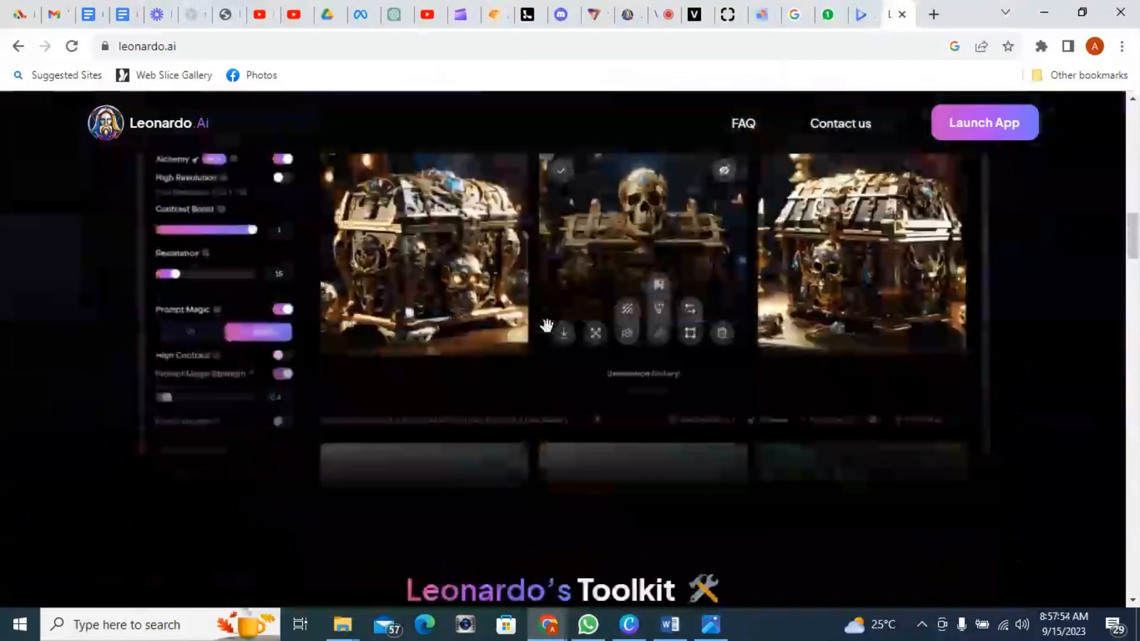
scroll(546, 324, "up", 20)
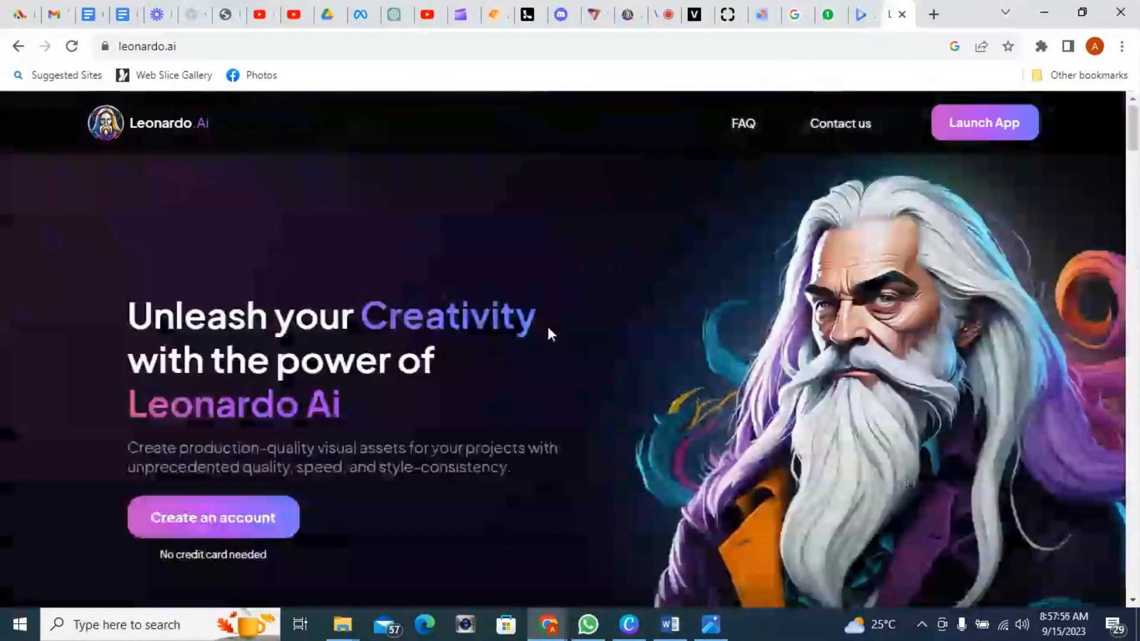
left_click(963, 122)
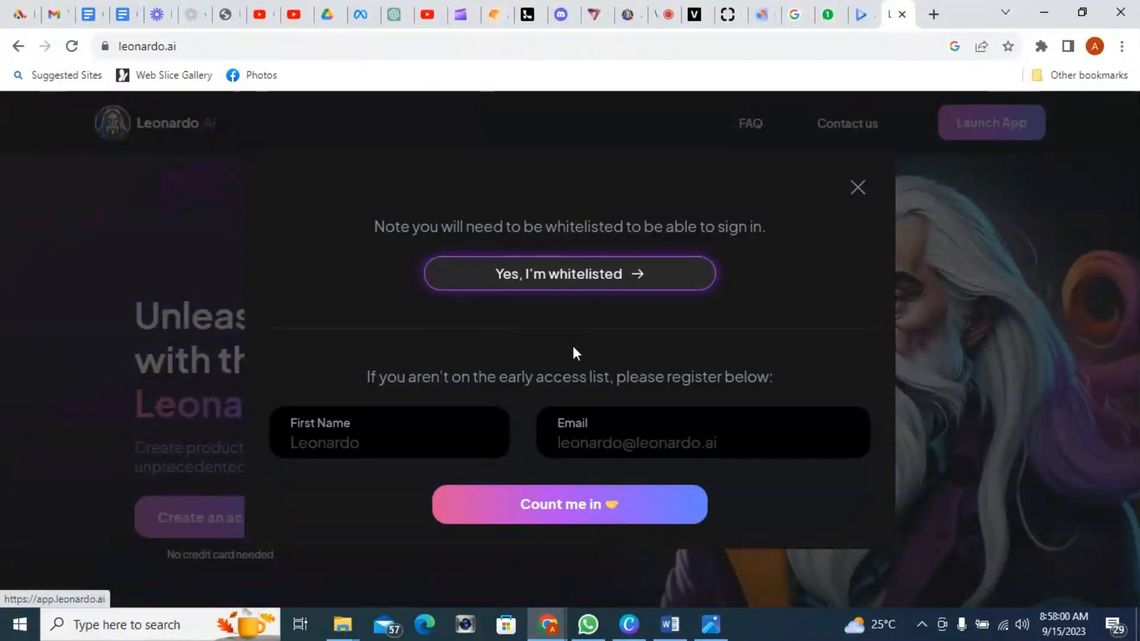
left_click(561, 516)
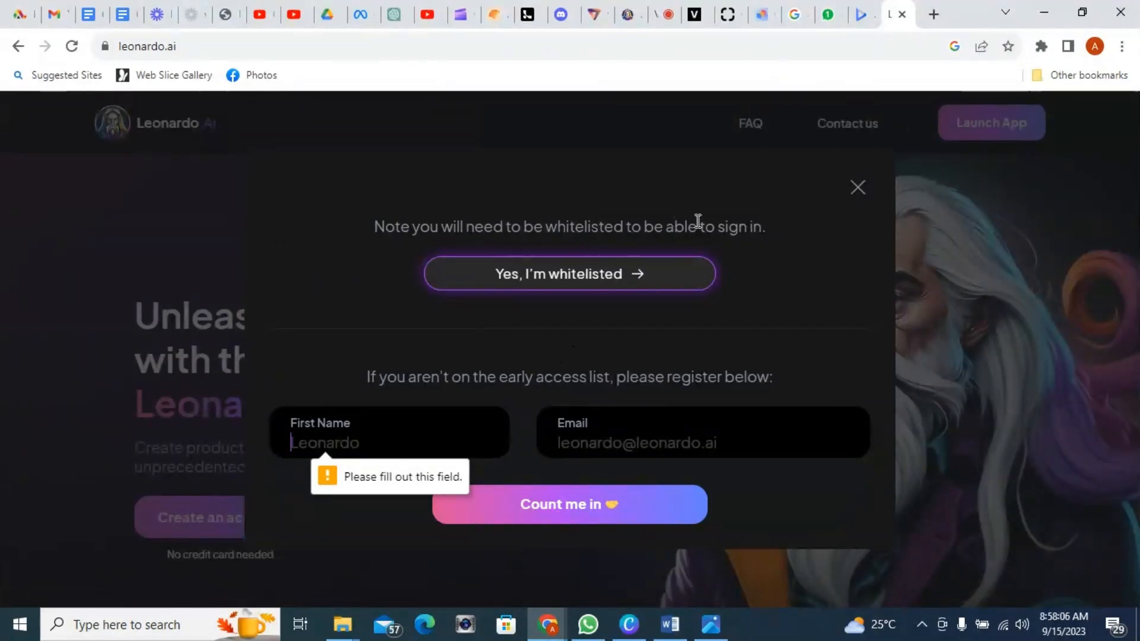
left_click(859, 190)
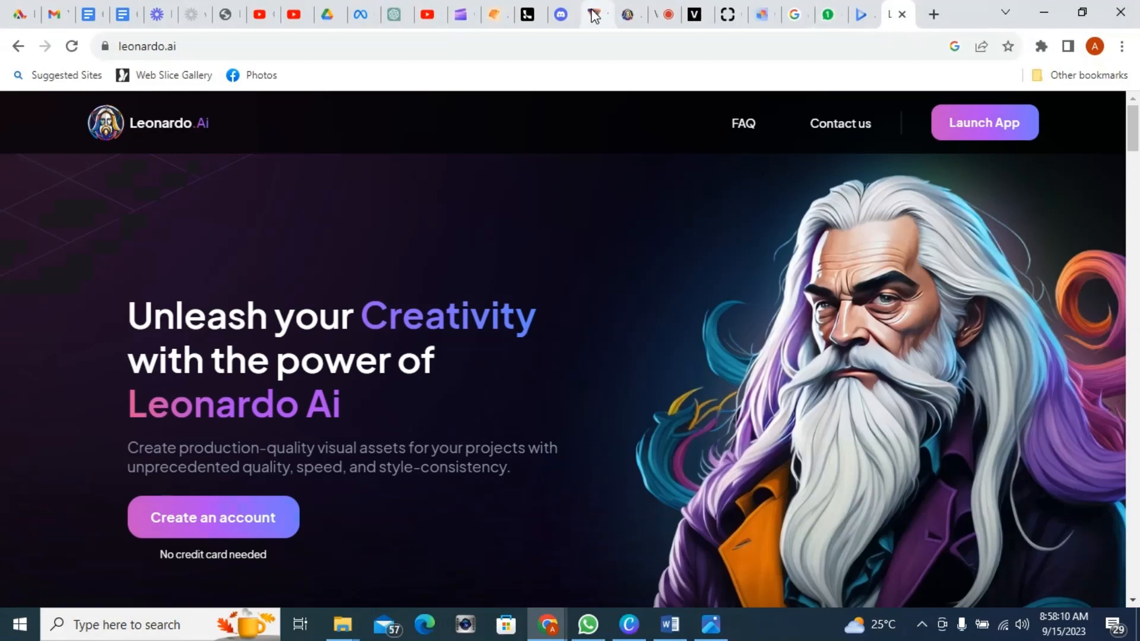
Step: In the Leonardo.ai AI Image Generation tab, replace the prompt start with the pasted Lily prompt, renaming Lily to 'a little girl'
left_click(626, 14)
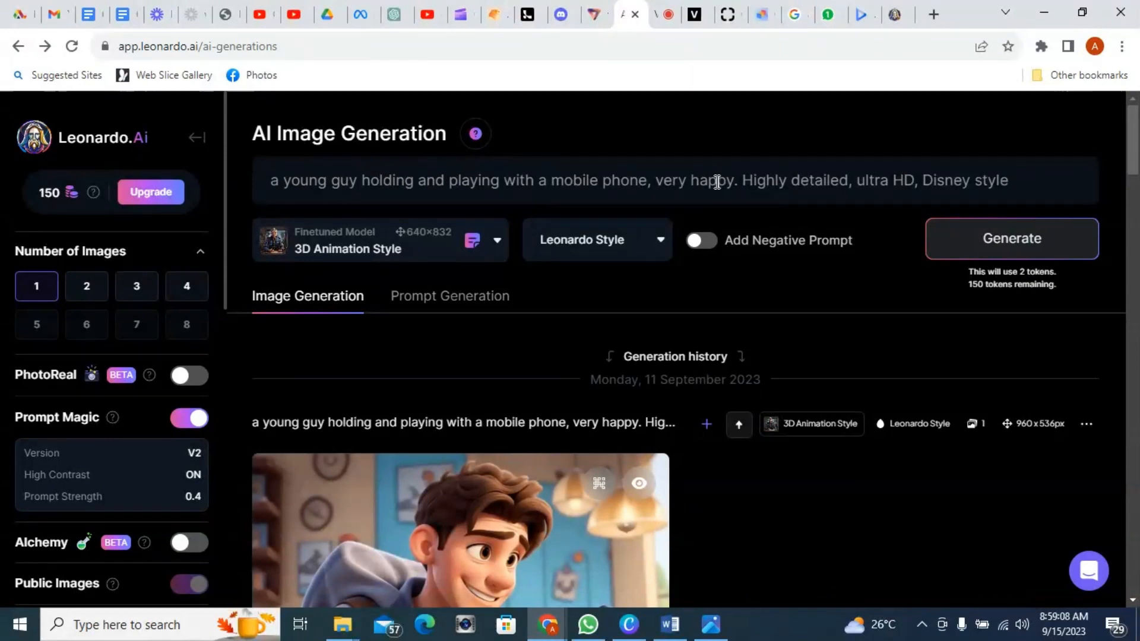
left_click_drag(733, 182, 270, 182)
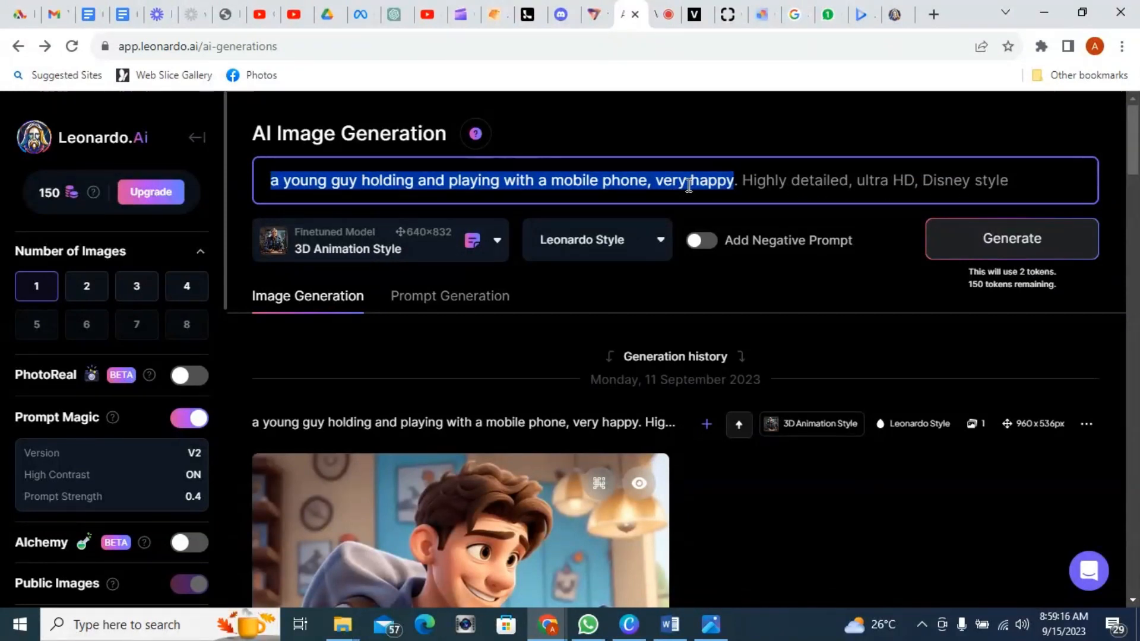
type("Lily standing in the garden with a bright smile, holding a basket of apples as she discovers the magical garden for the first time.")
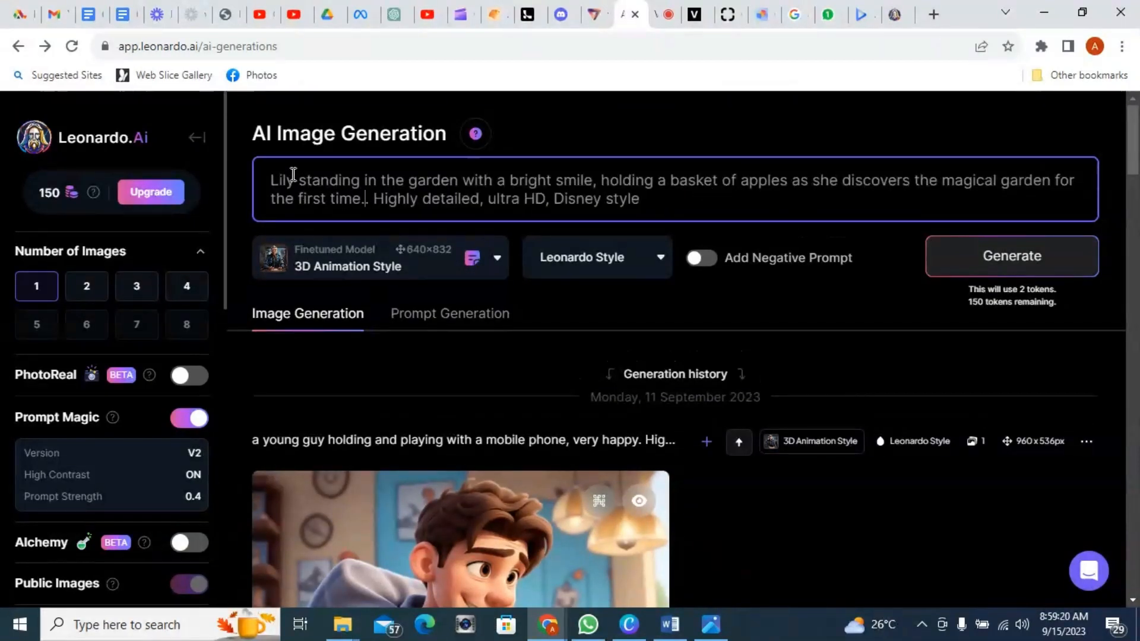
double_click(271, 181)
type("a little ")
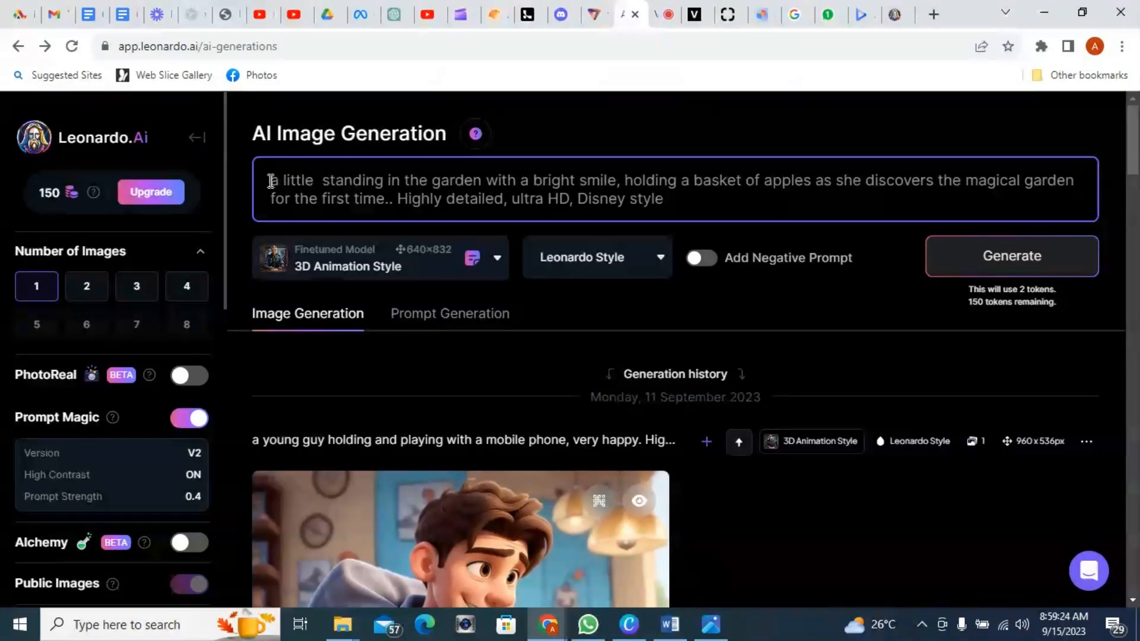
type("girl")
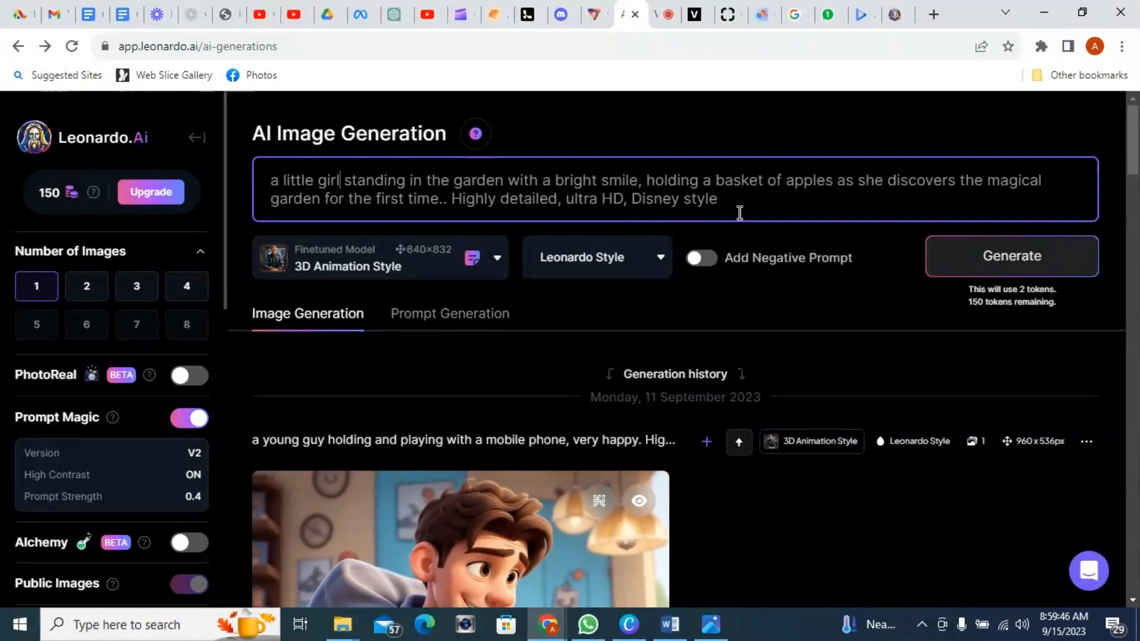
Step: Keep the 3D Animation Style model and set the image aspect ratio to 16:9
left_click(488, 275)
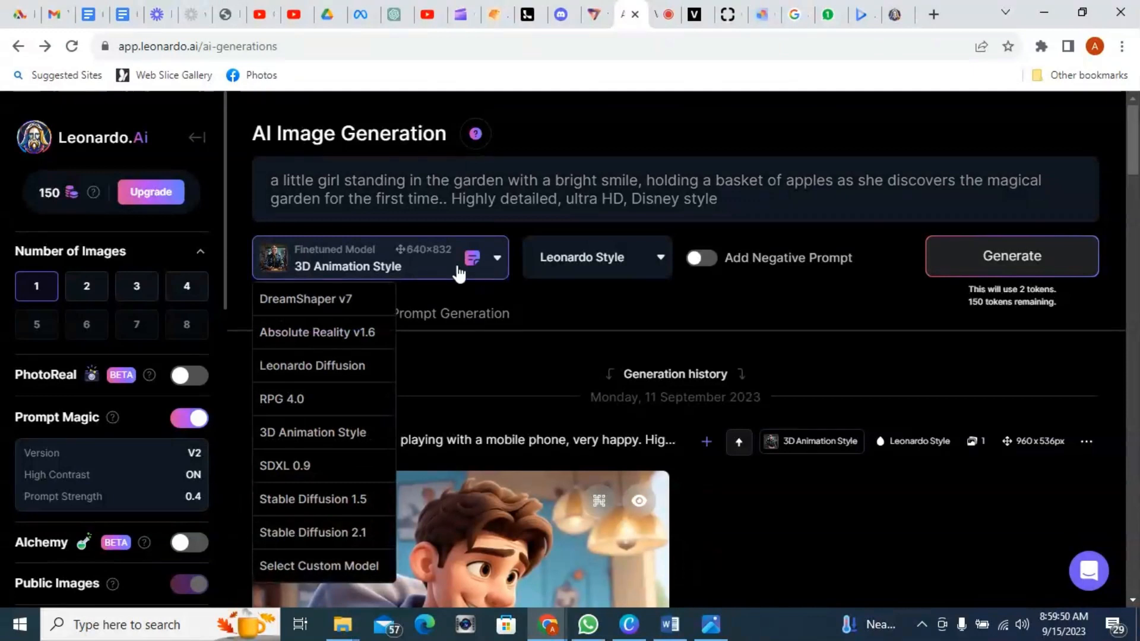
left_click(509, 291)
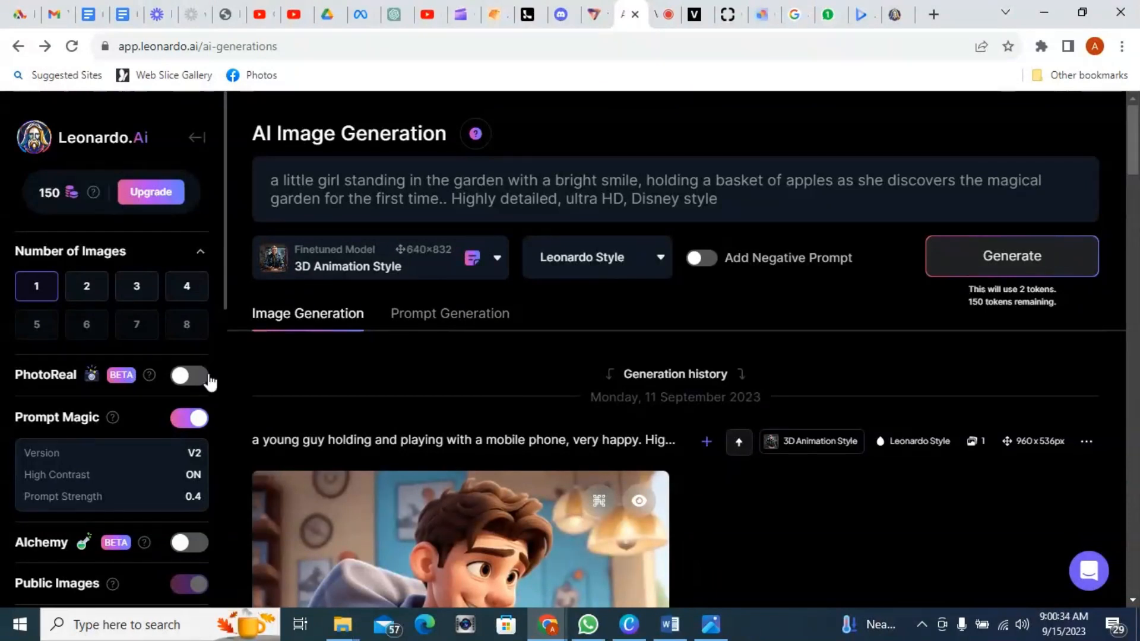
scroll(209, 382, "down", 1)
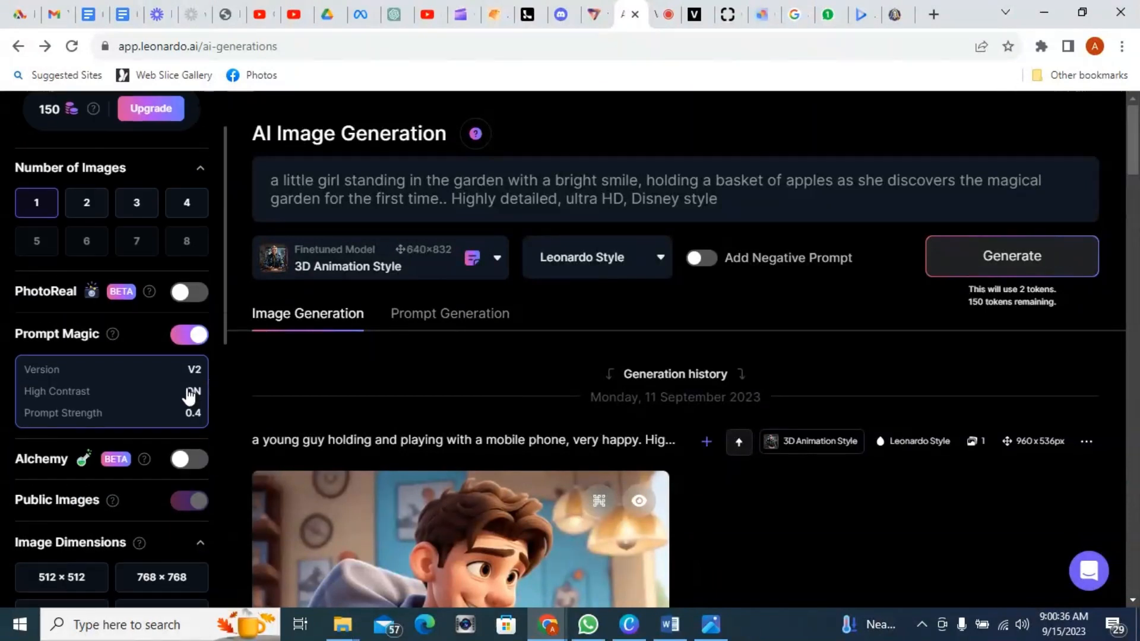
scroll(188, 395, "down", 5)
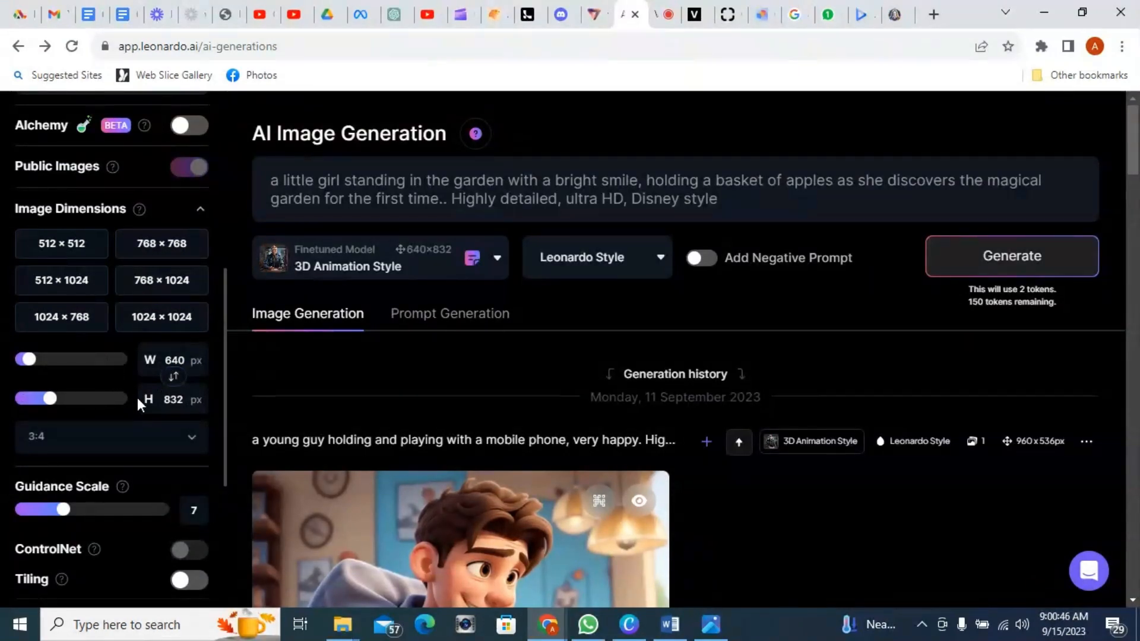
left_click(162, 438)
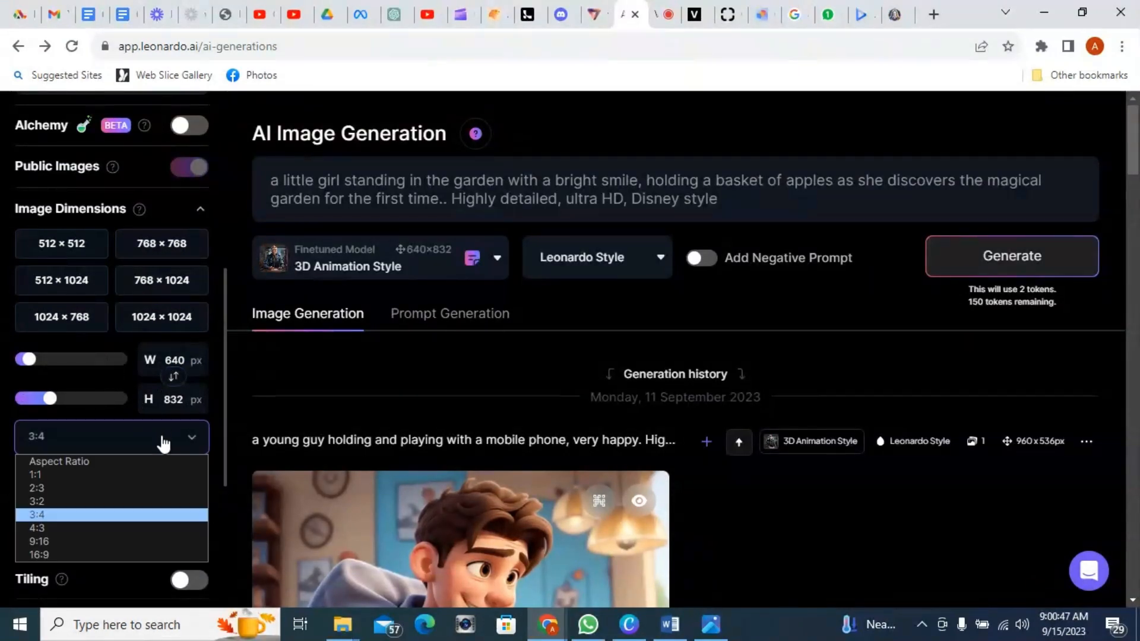
left_click(80, 545)
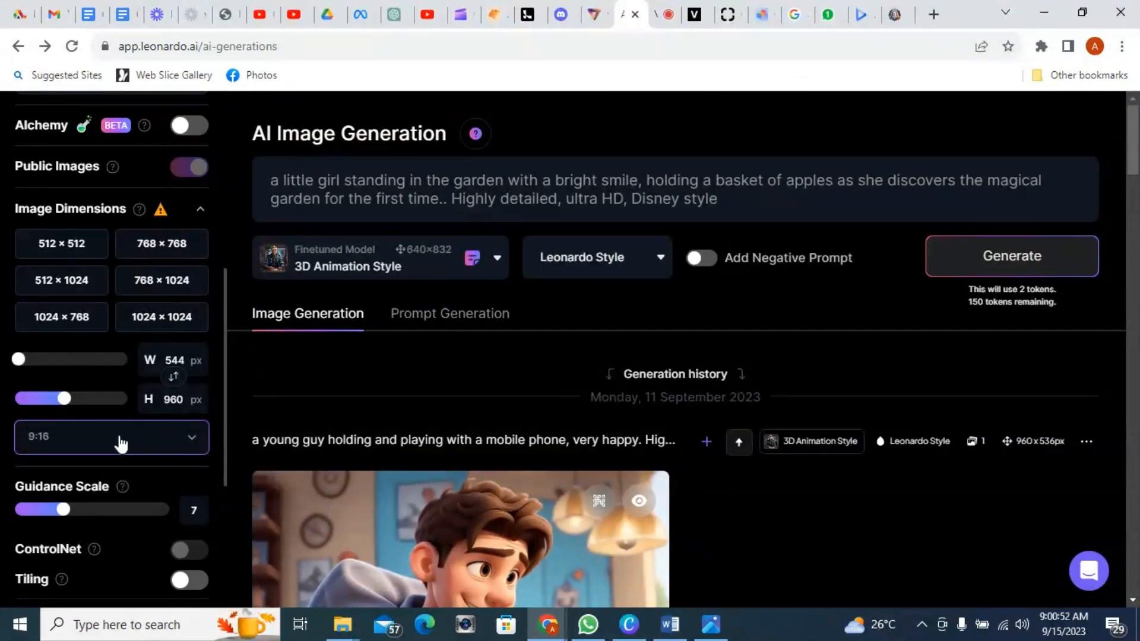
left_click(120, 442)
left_click(62, 554)
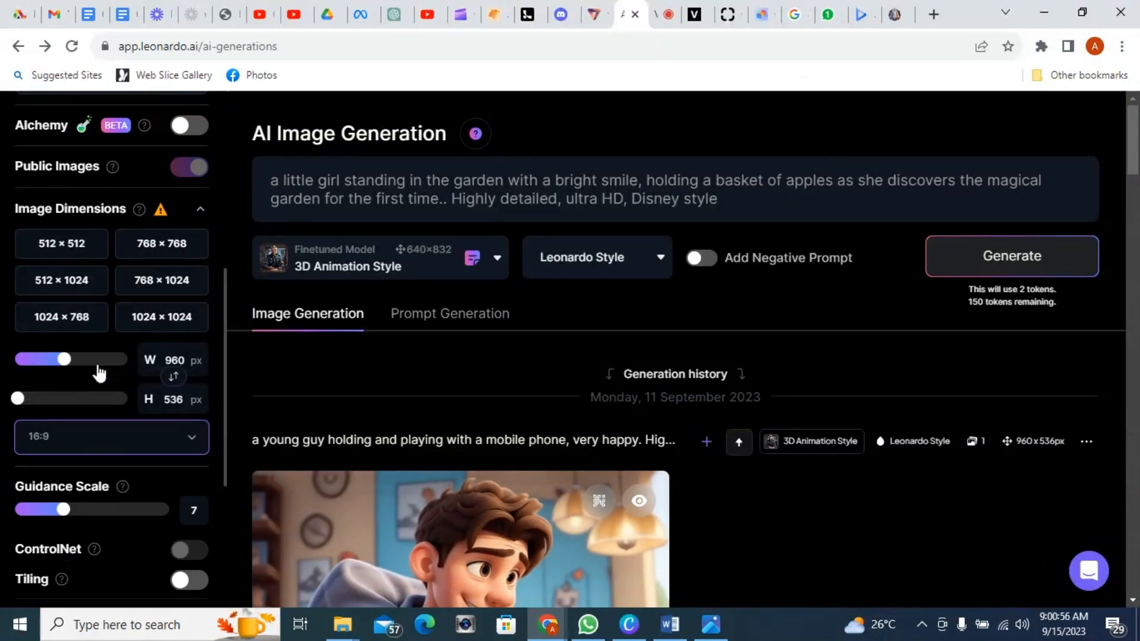
Step: Set the number of images to 2 and generate images from the little girl prompt
scroll(97, 374, "down", 3)
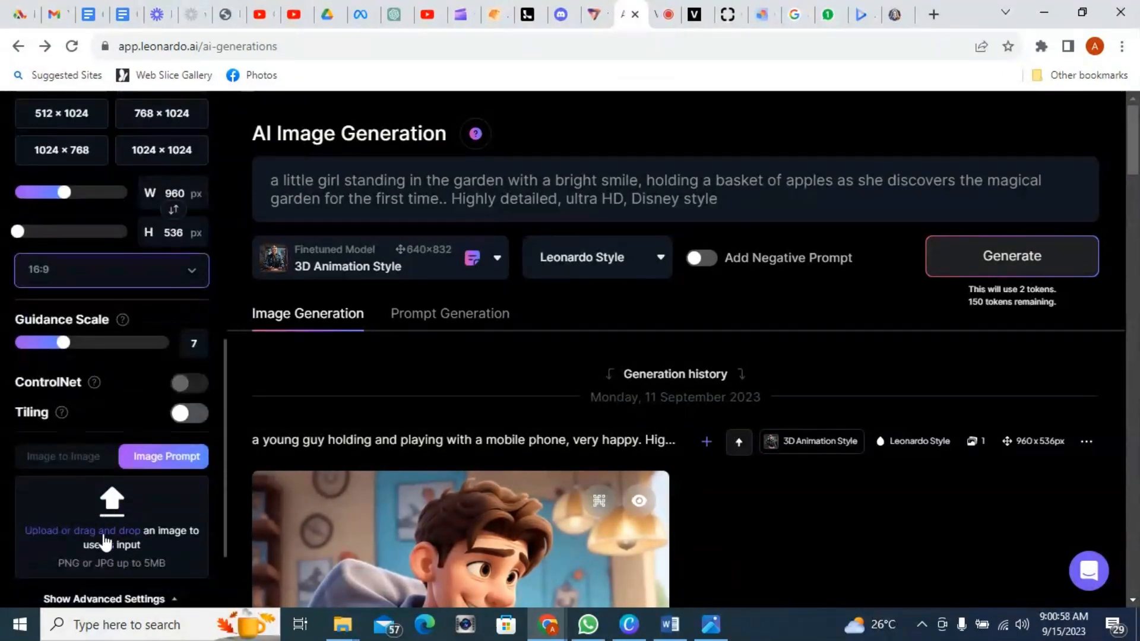
scroll(137, 289, "up", 4)
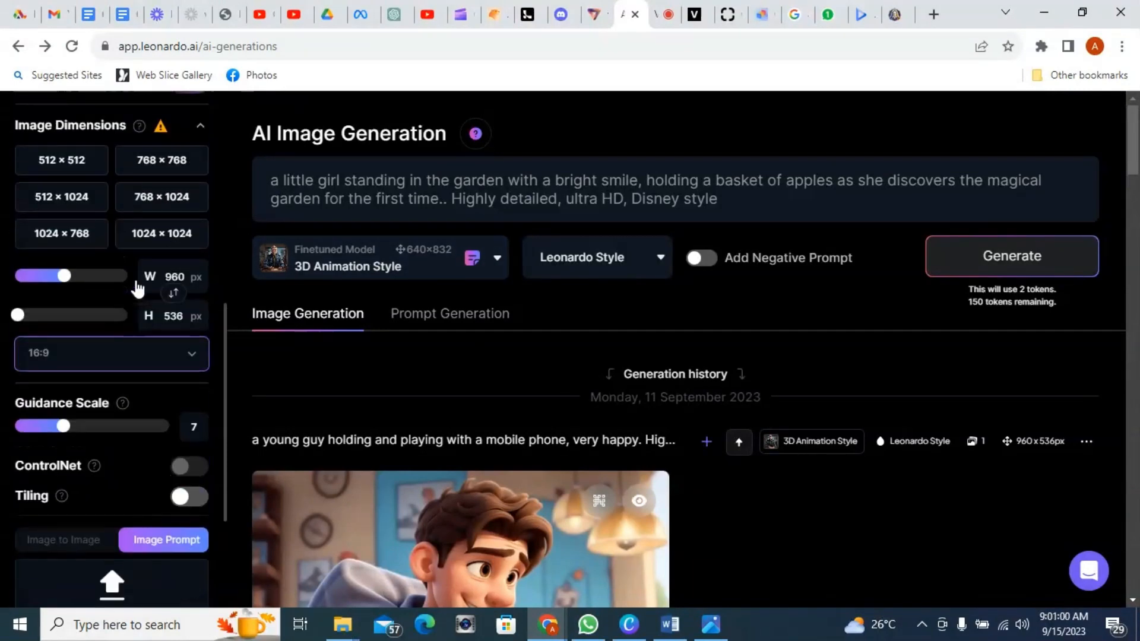
scroll(195, 230, "up", 4)
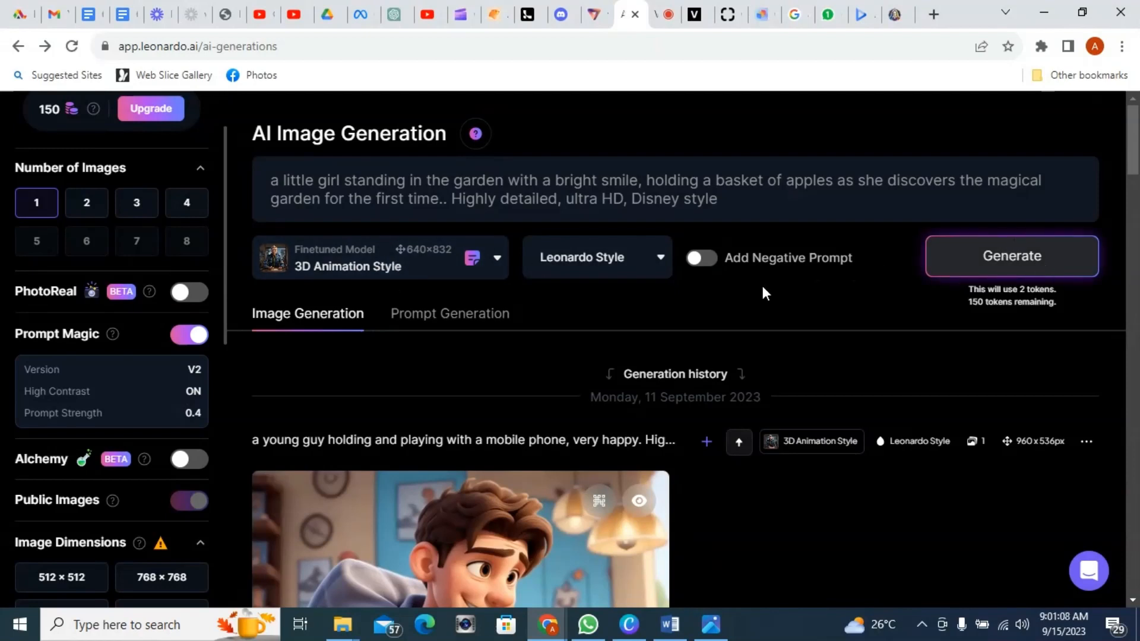
left_click(86, 209)
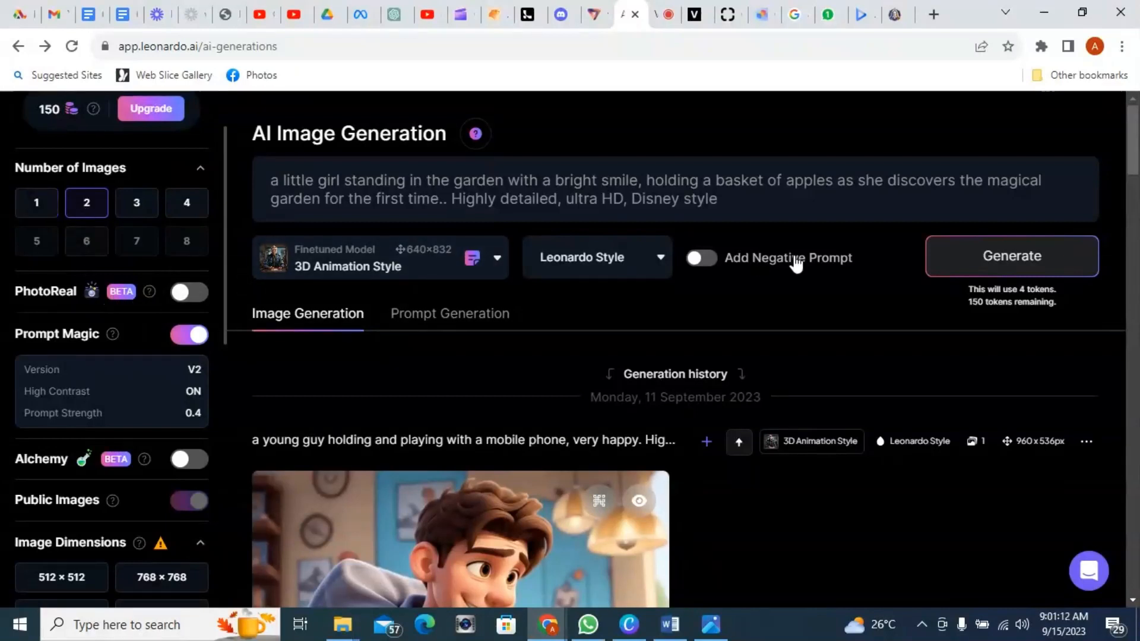
left_click(1019, 266)
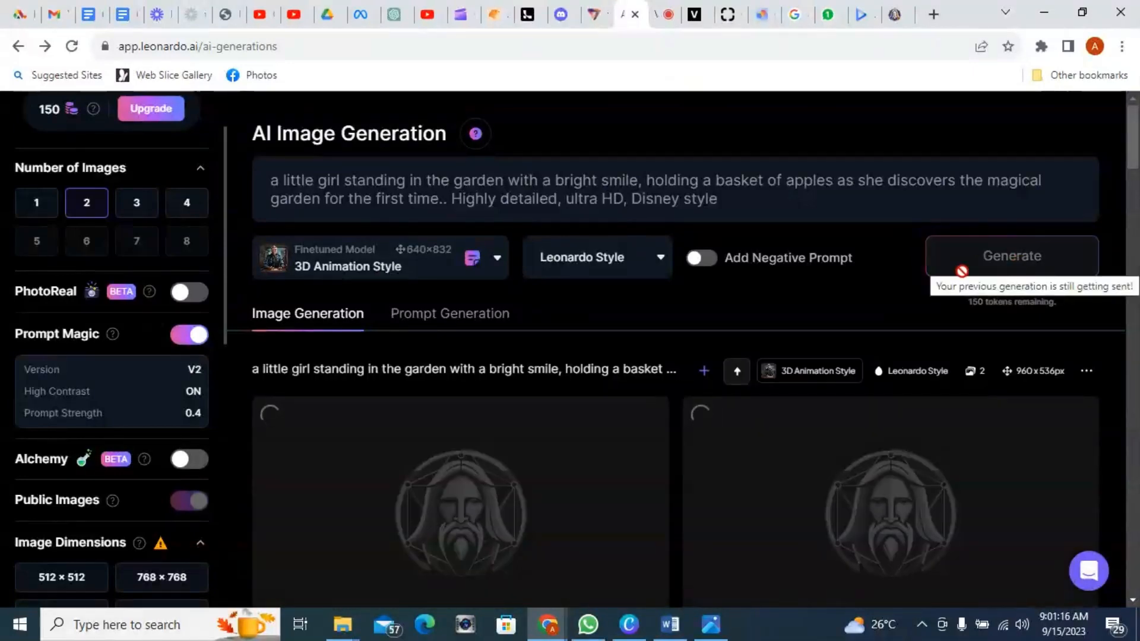
scroll(794, 317, "down", 1)
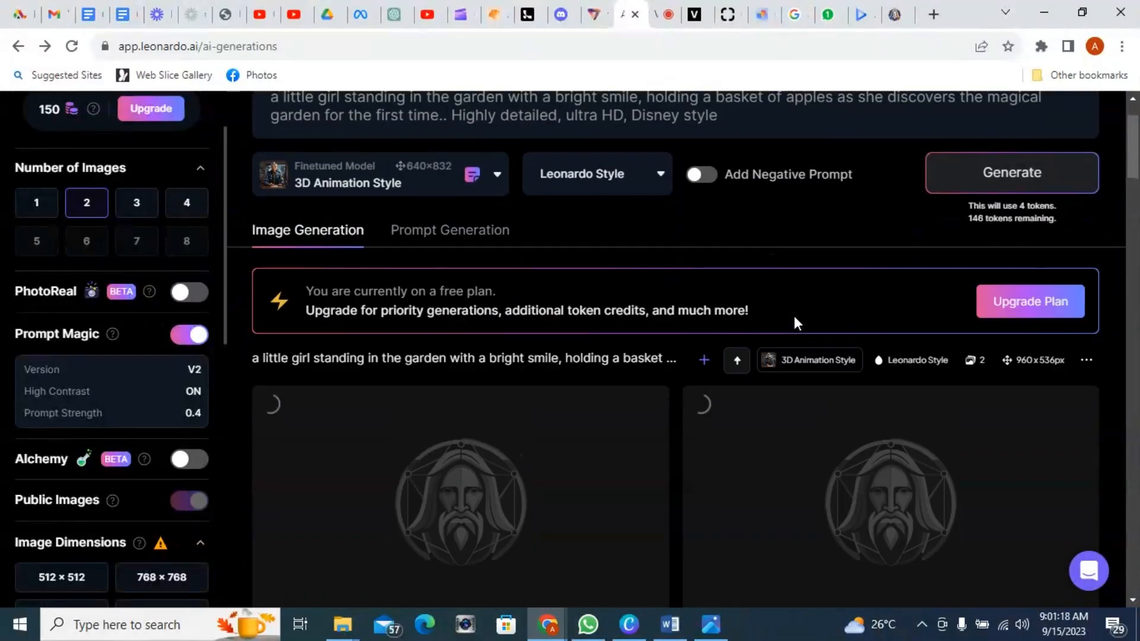
scroll(794, 316, "down", 1)
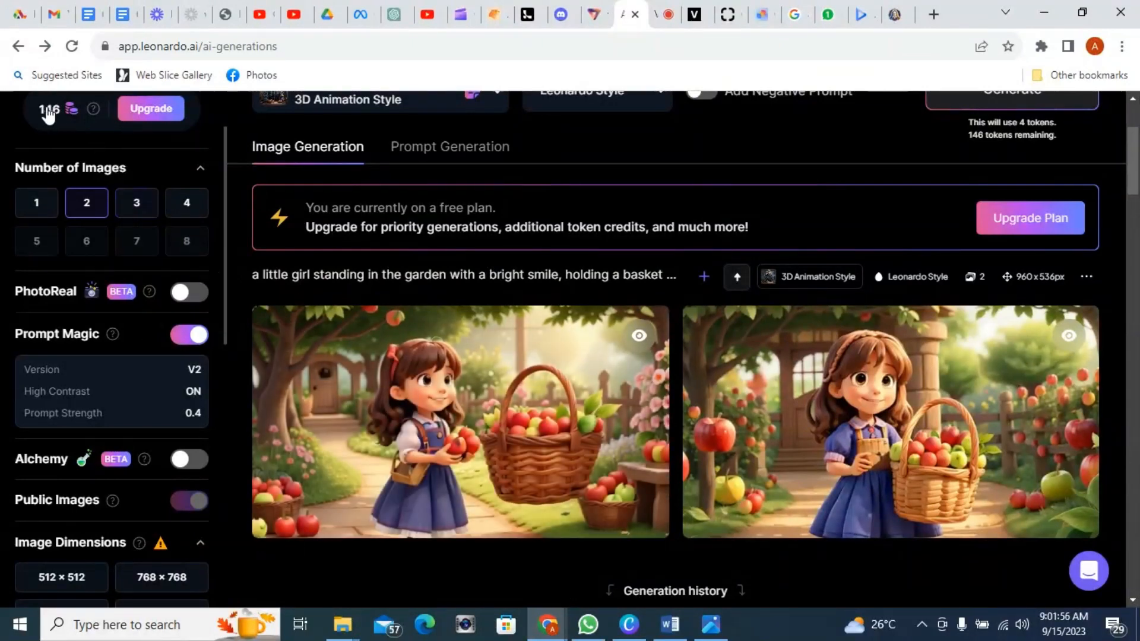
scroll(67, 173, "up", 2)
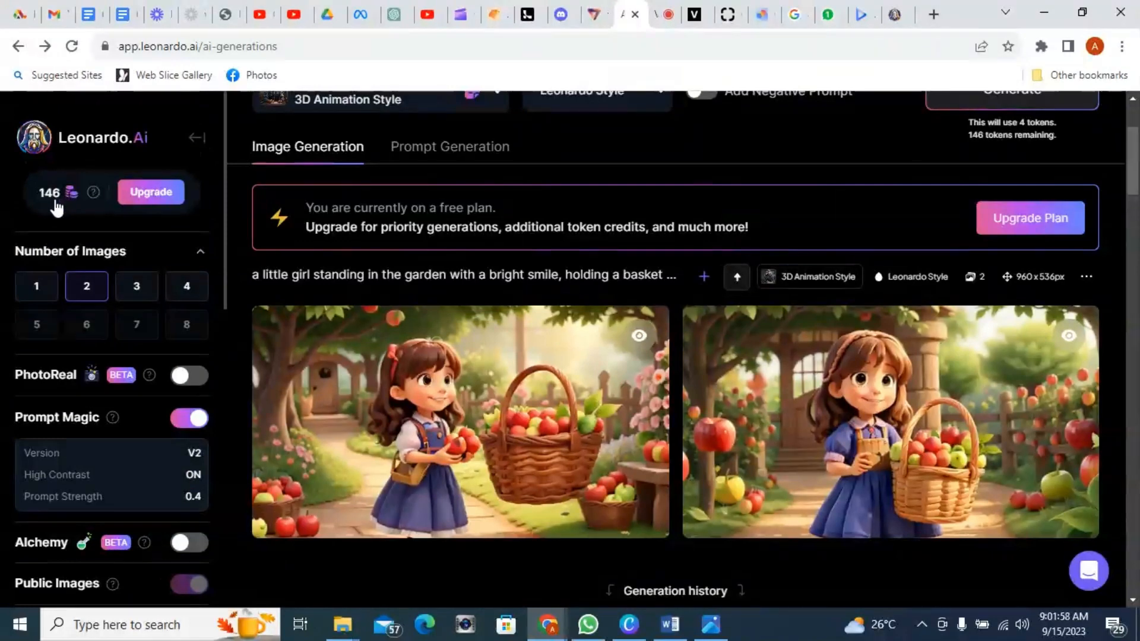
mouse_move(468, 533)
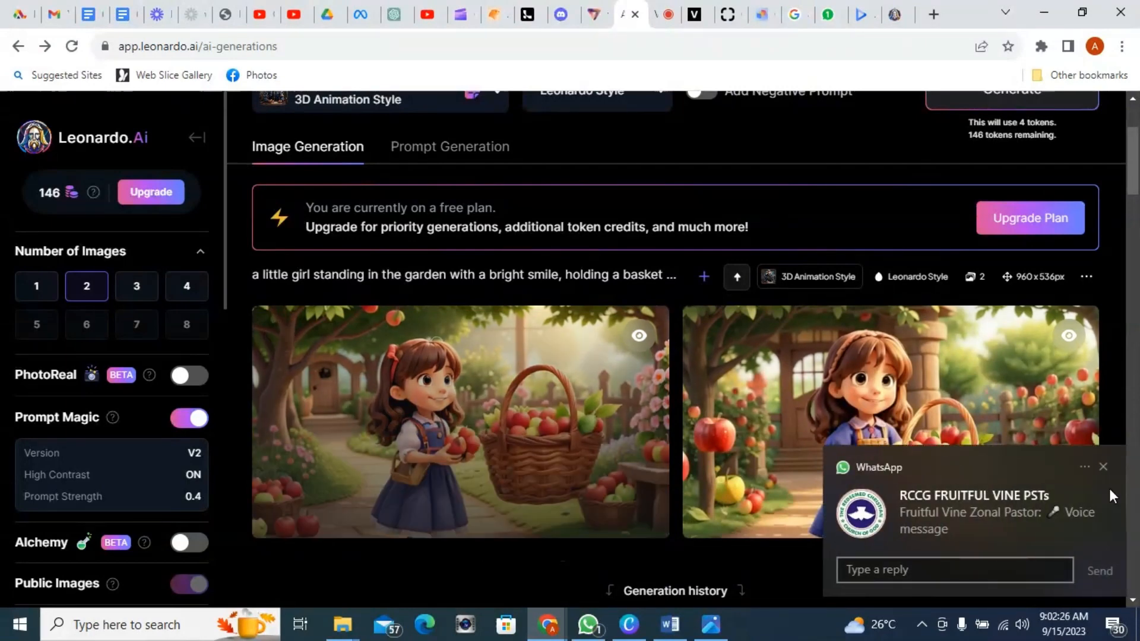
Step: Download the first generated little girl image and close the image preview windows that open
left_click(1103, 466)
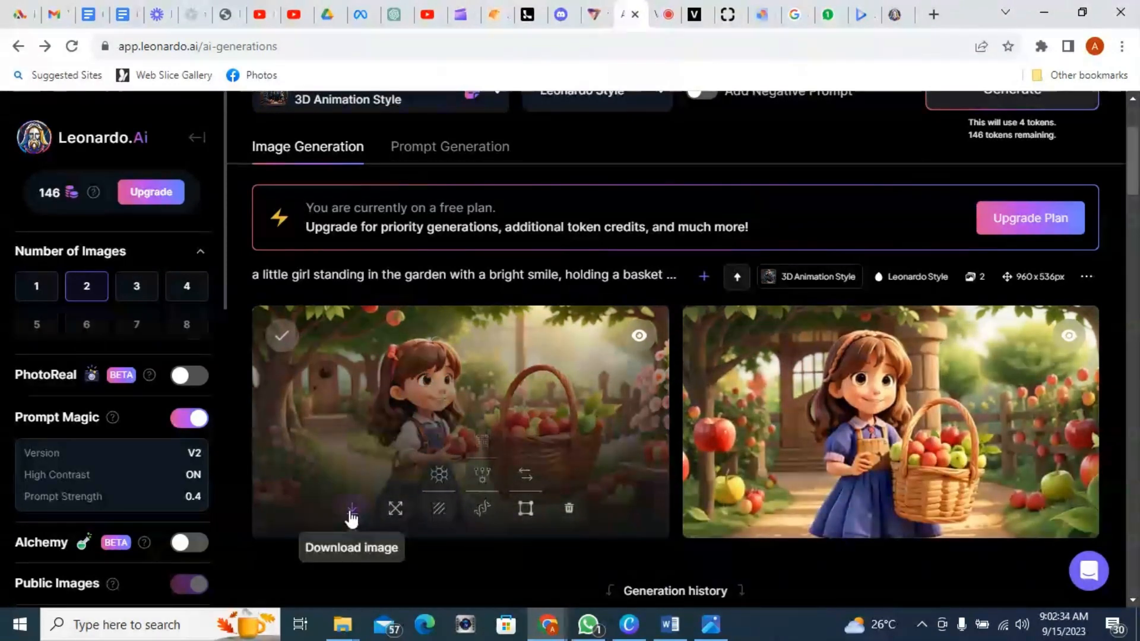
left_click(351, 515)
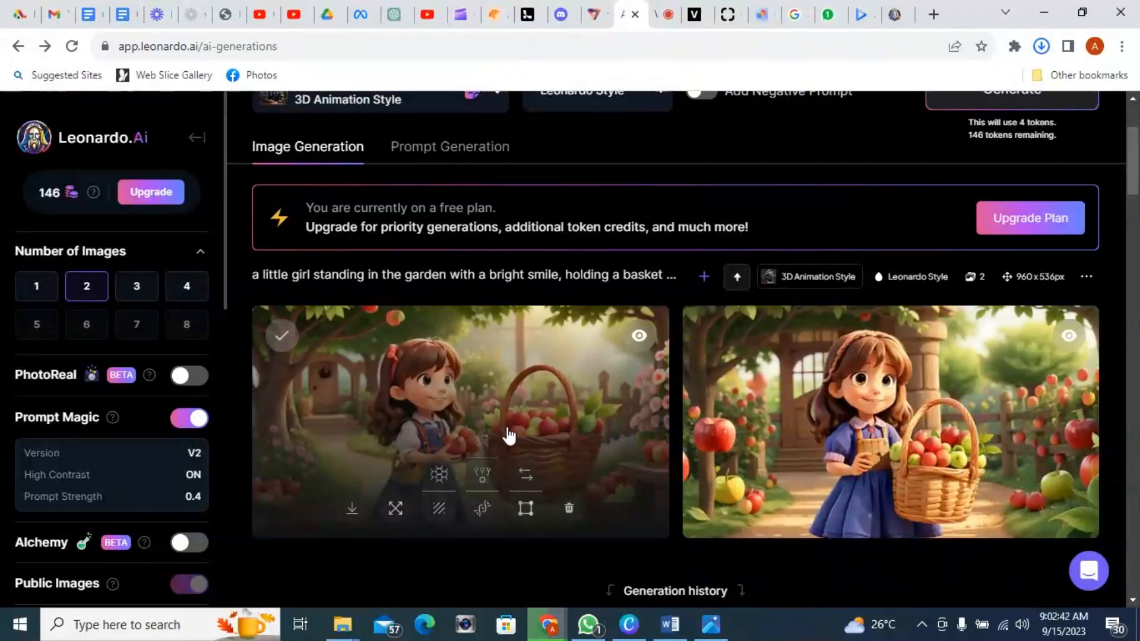
key("alt+Tab")
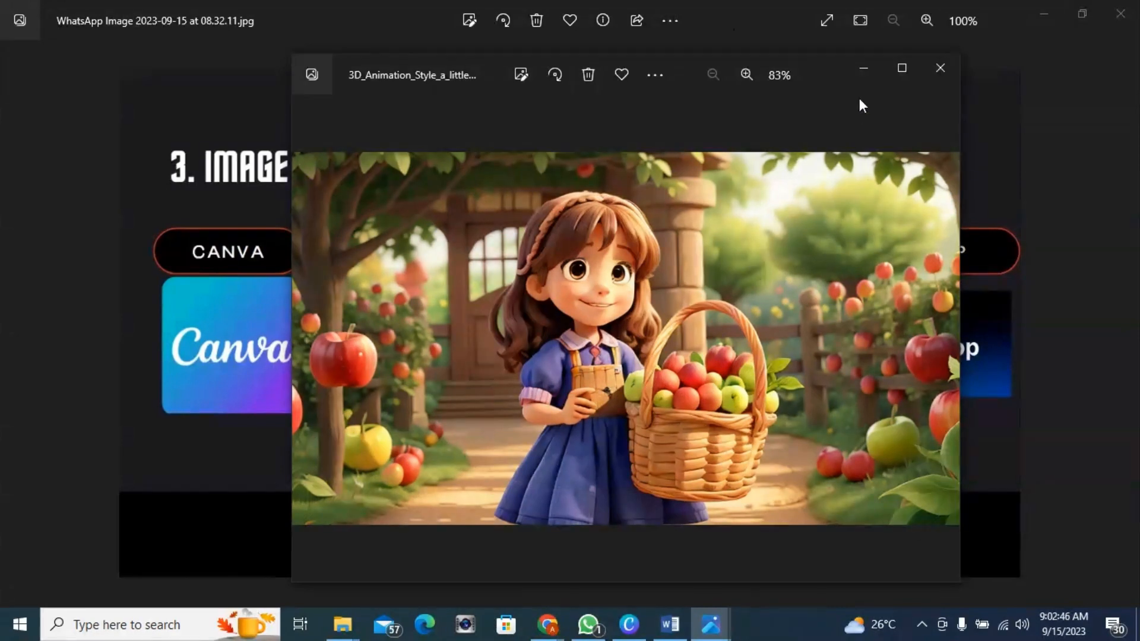
left_click(942, 68)
left_click(1037, 13)
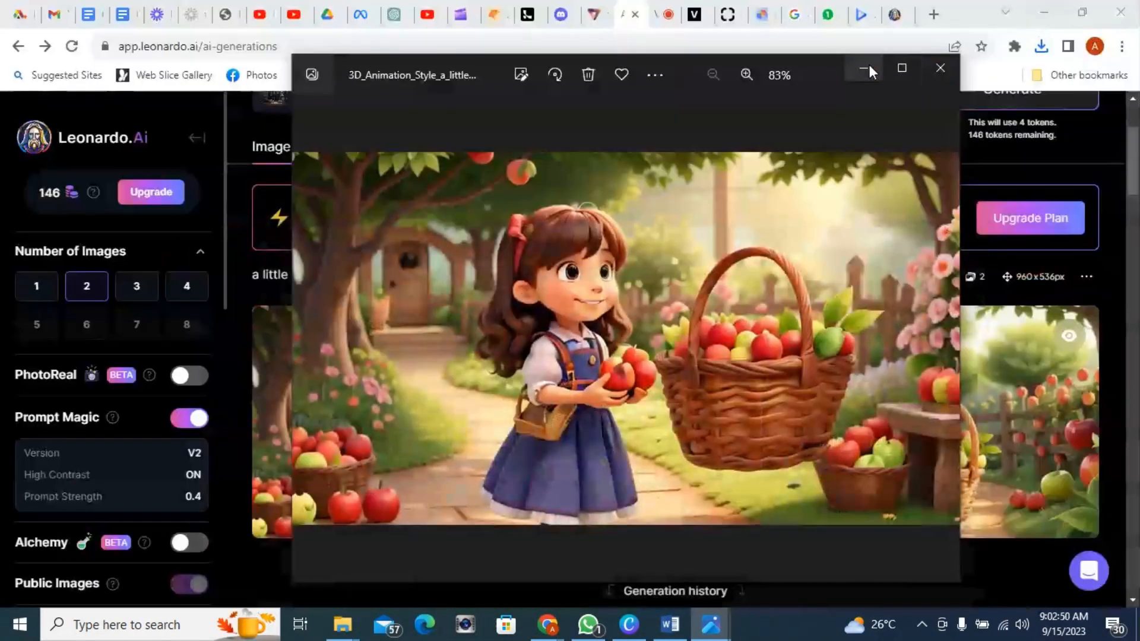
left_click(939, 68)
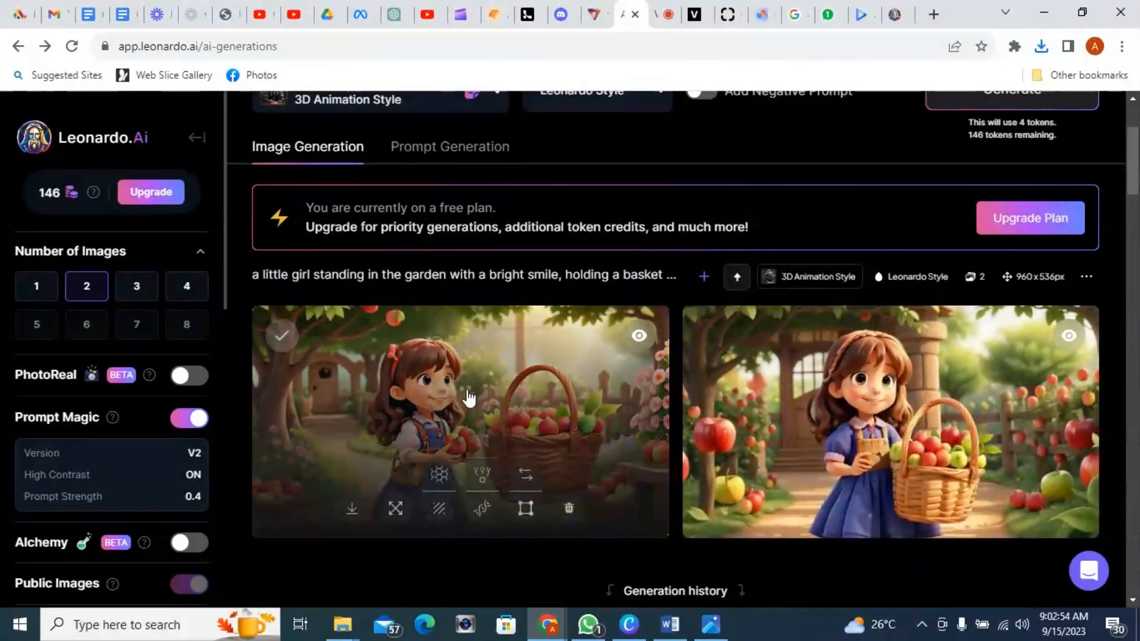
Step: Review the two generated little girl images against the prompt
scroll(498, 303, "up", 1)
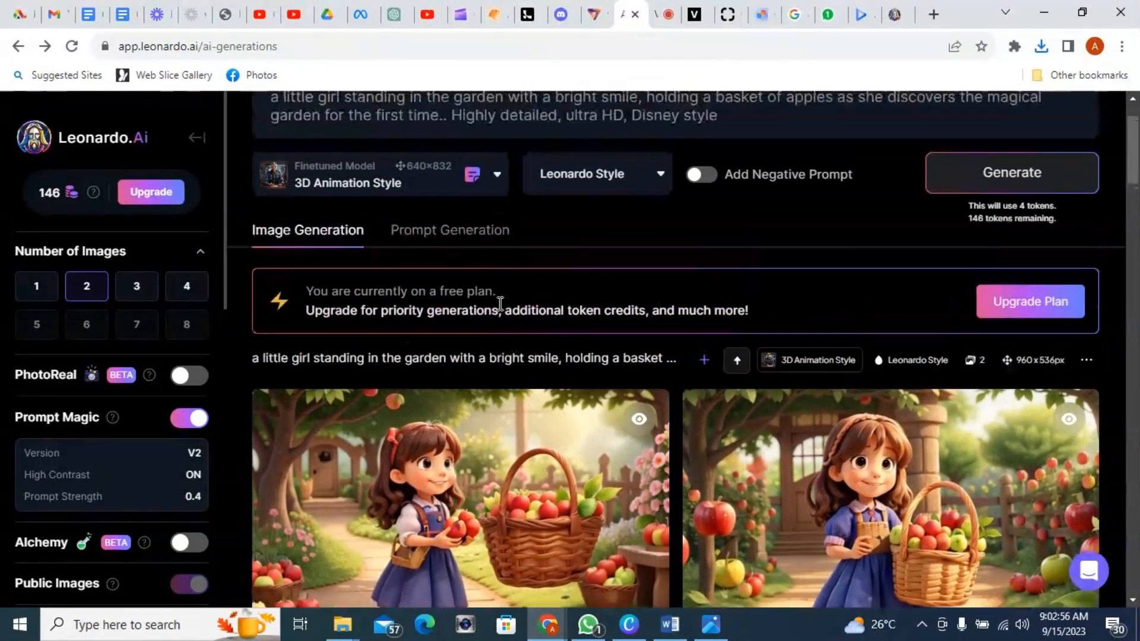
scroll(498, 303, "down", 3)
scroll(493, 313, "up", 1)
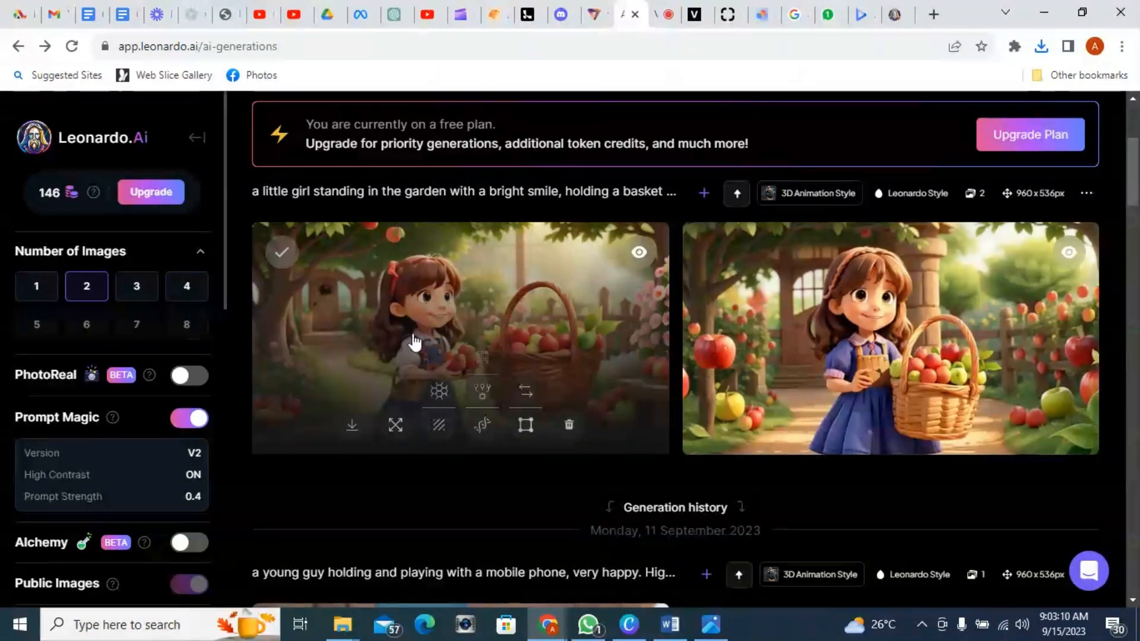
scroll(415, 338, "up", 1)
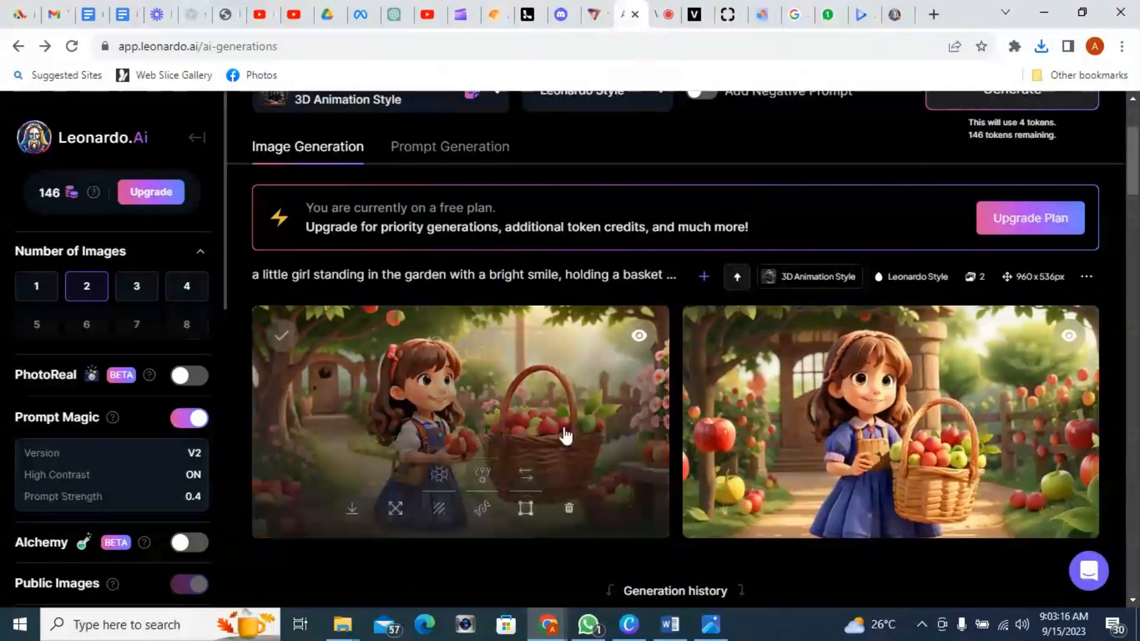
scroll(559, 434, "up", 2)
scroll(547, 436, "up", 1)
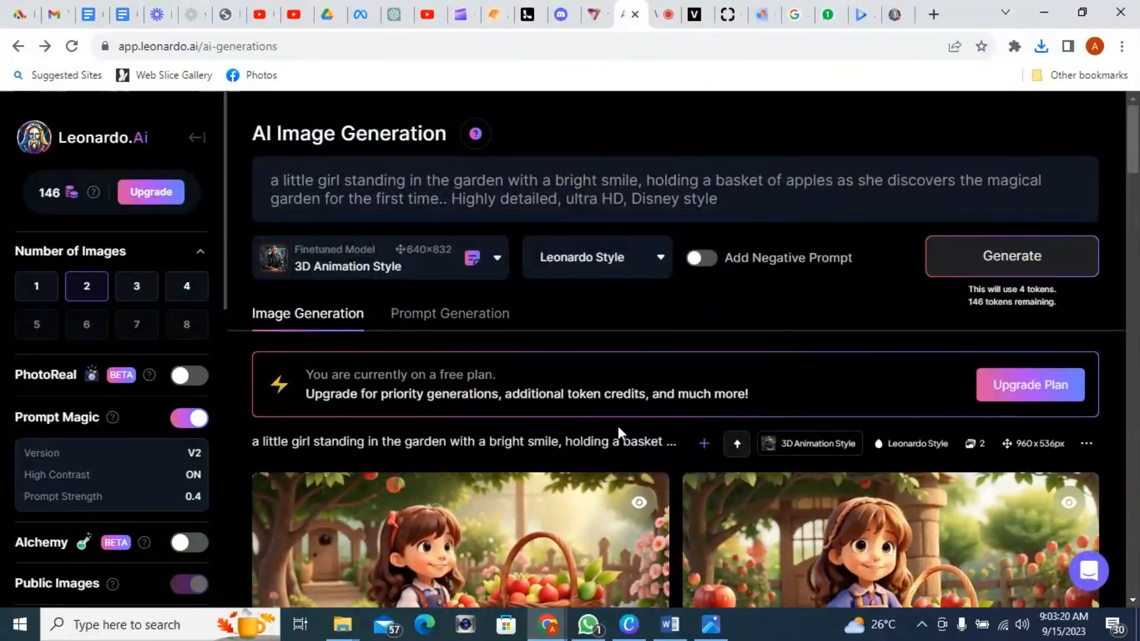
scroll(618, 428, "down", 2)
scroll(612, 430, "down", 2)
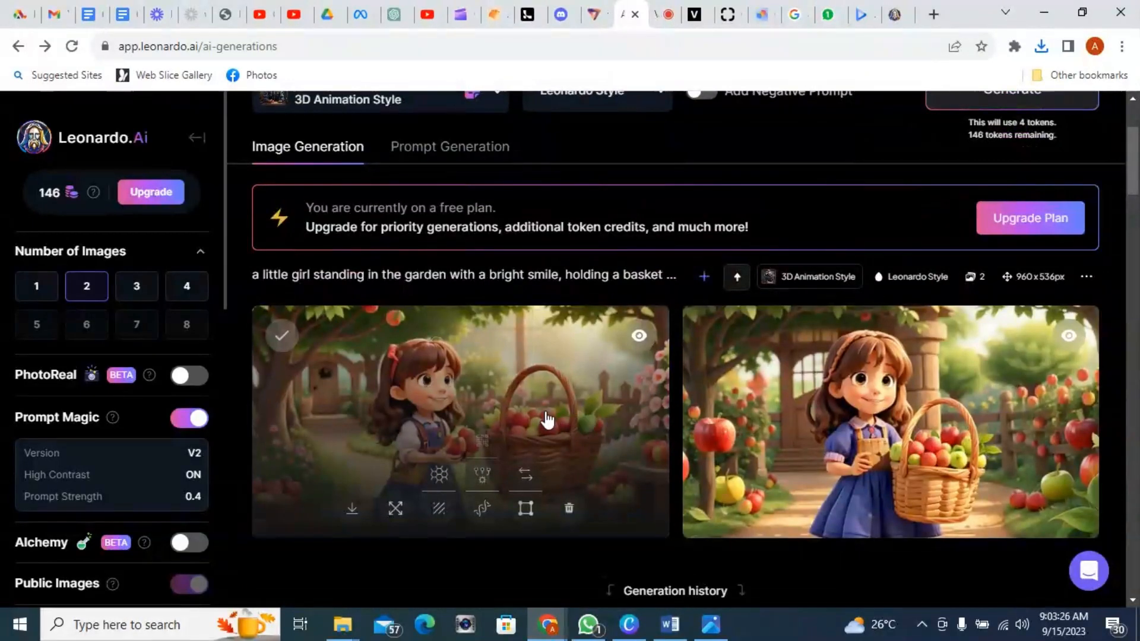
scroll(481, 246, "up", 4)
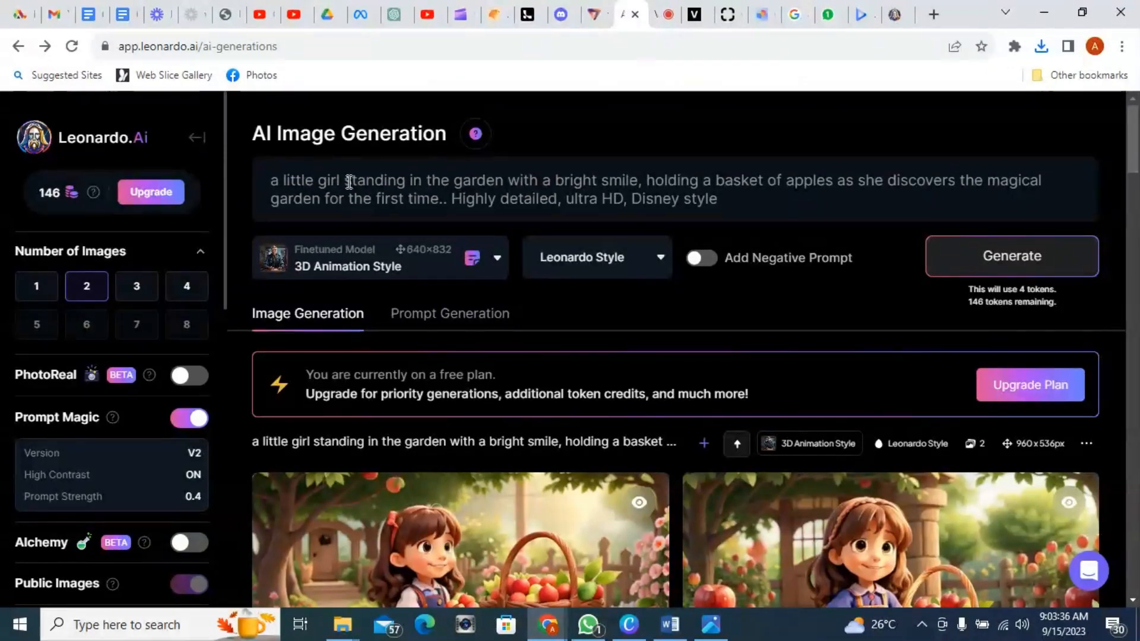
Step: Edit the prompt: remove 'standing in the garden with a bright smile,' and add 'giving it to her grandmother' after apples
left_click_drag(348, 182, 647, 182)
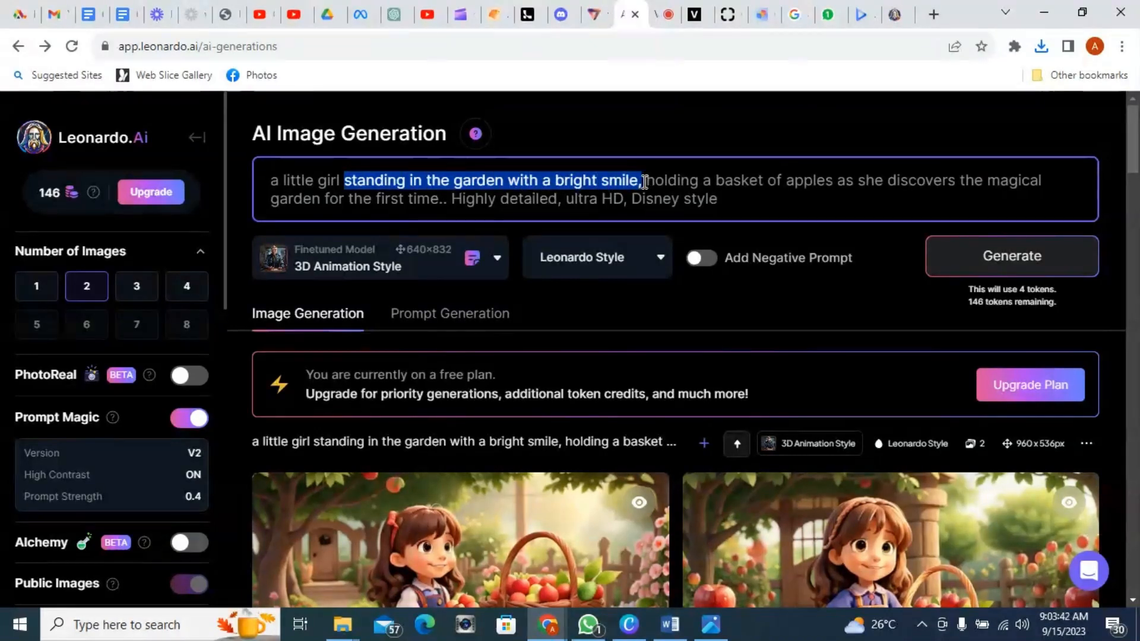
key("BackSpace")
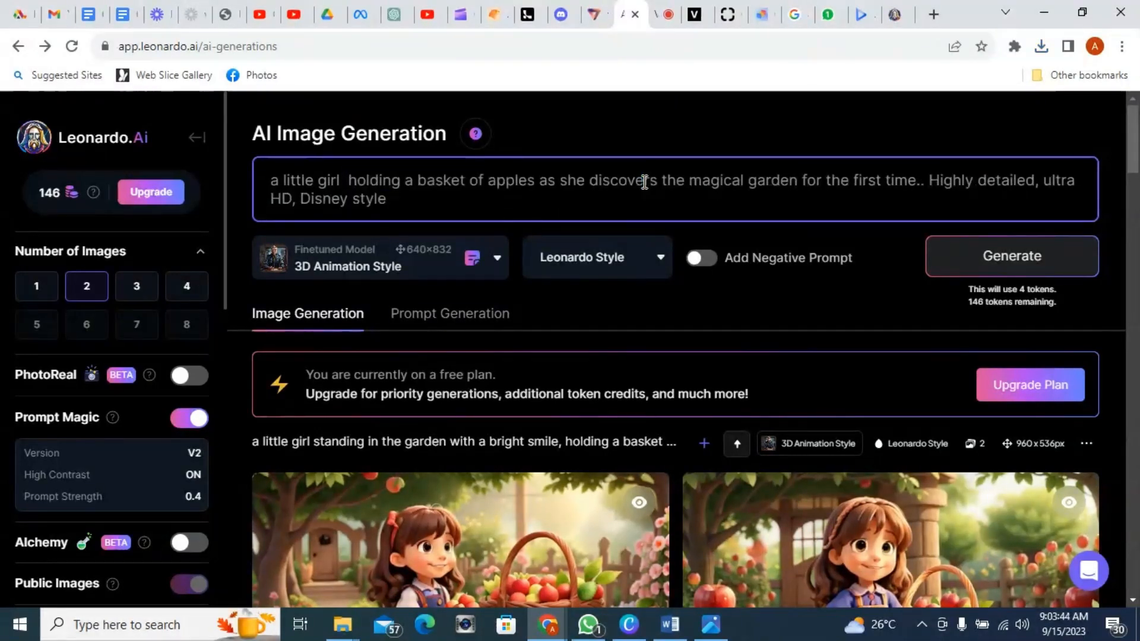
key("BackSpace")
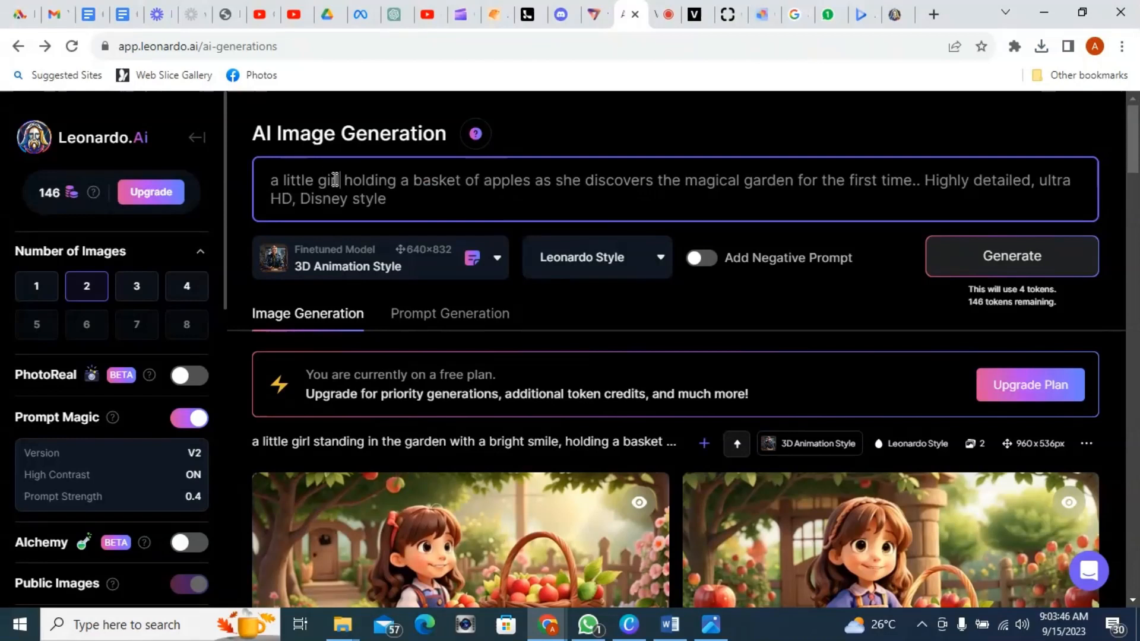
left_click(539, 183)
type("giving ")
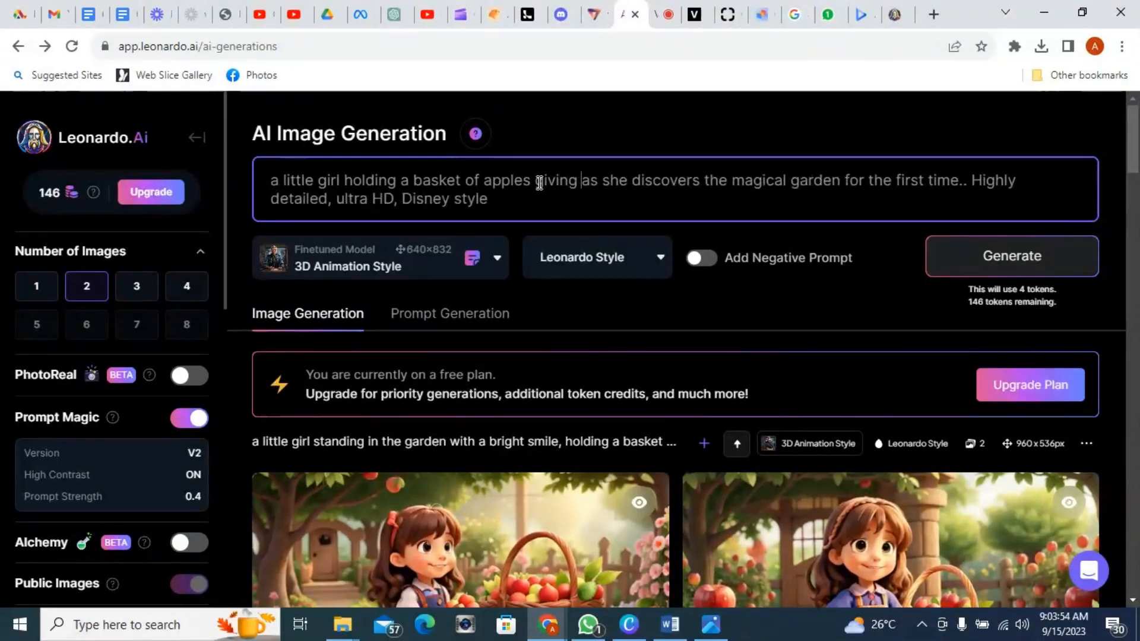
type("it to her")
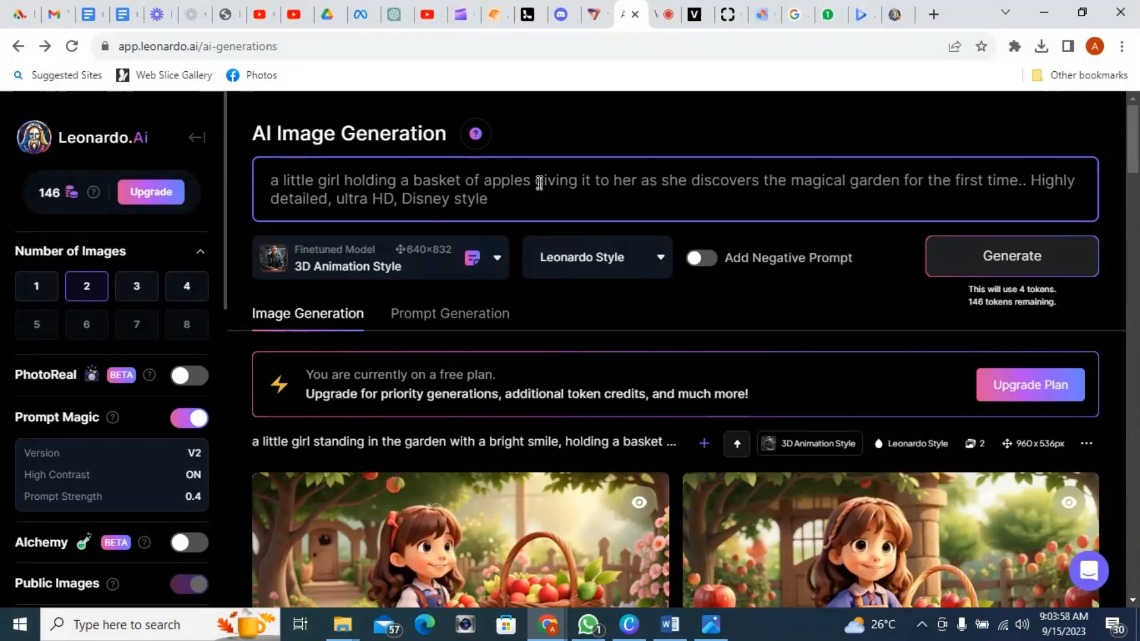
type("grandmo")
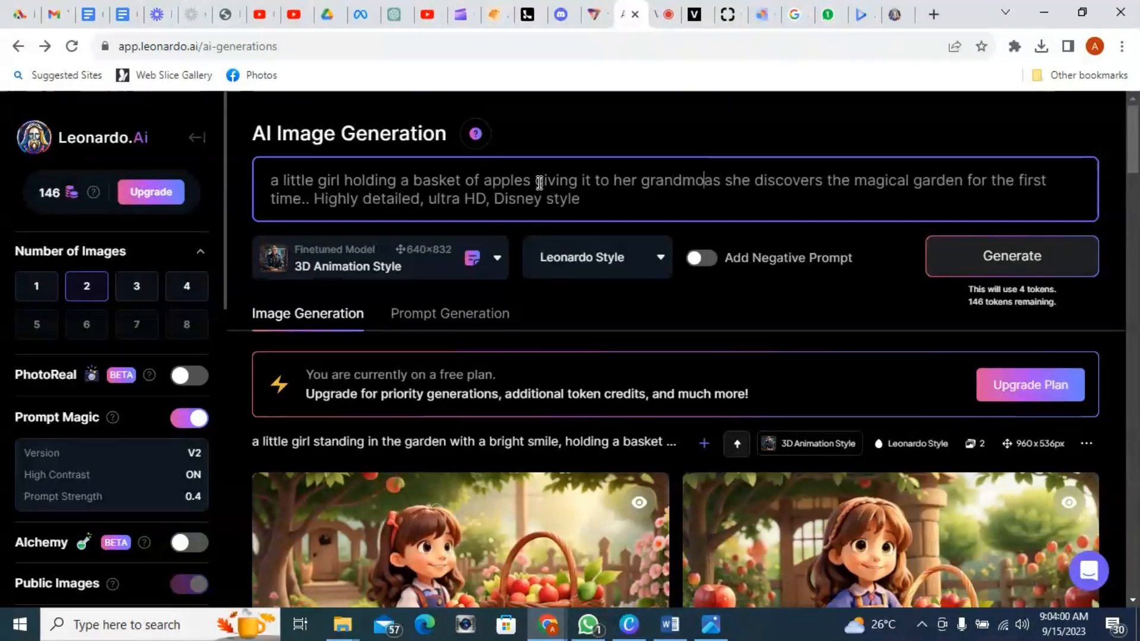
type("ther")
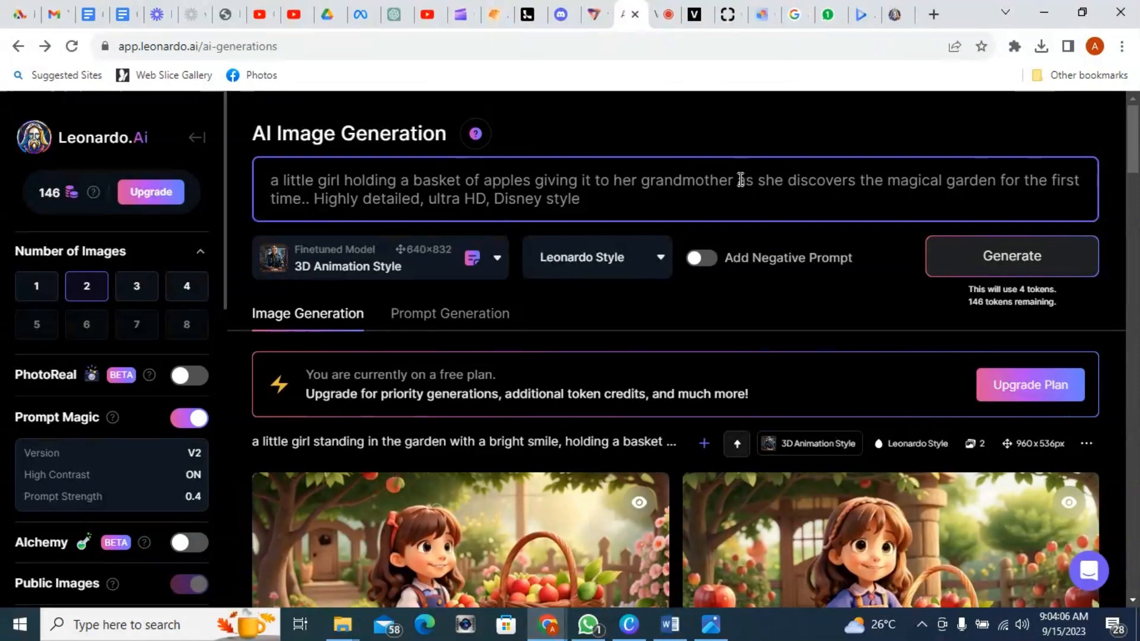
Step: Delete 'as she discovers the magical garden for the first time' from the prompt
left_click_drag(739, 180, 306, 205)
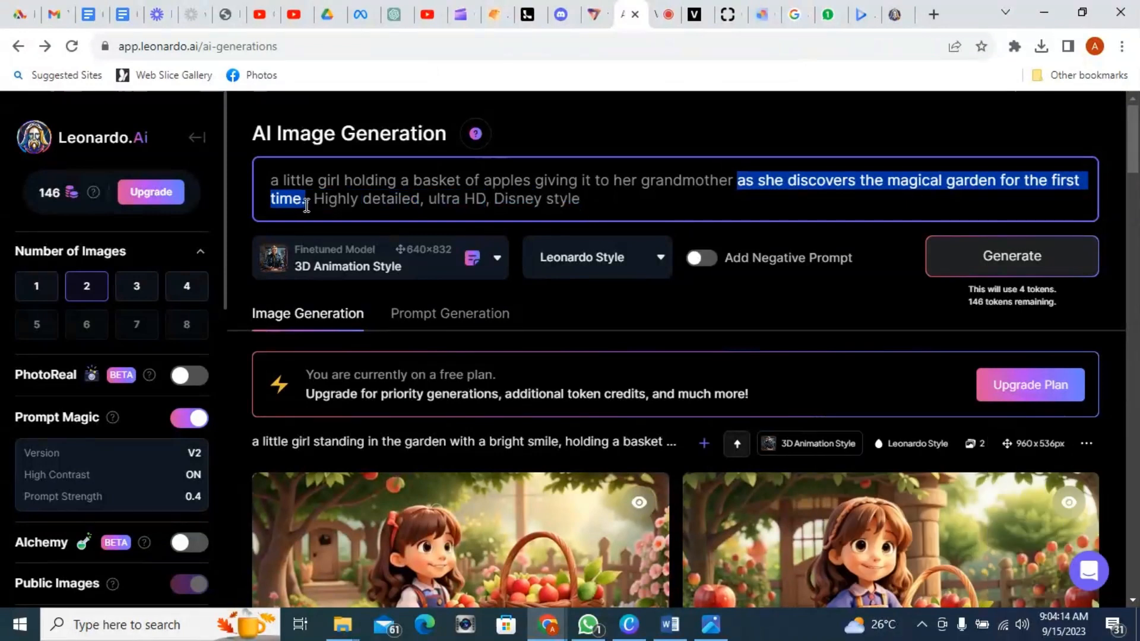
key("BackSpace")
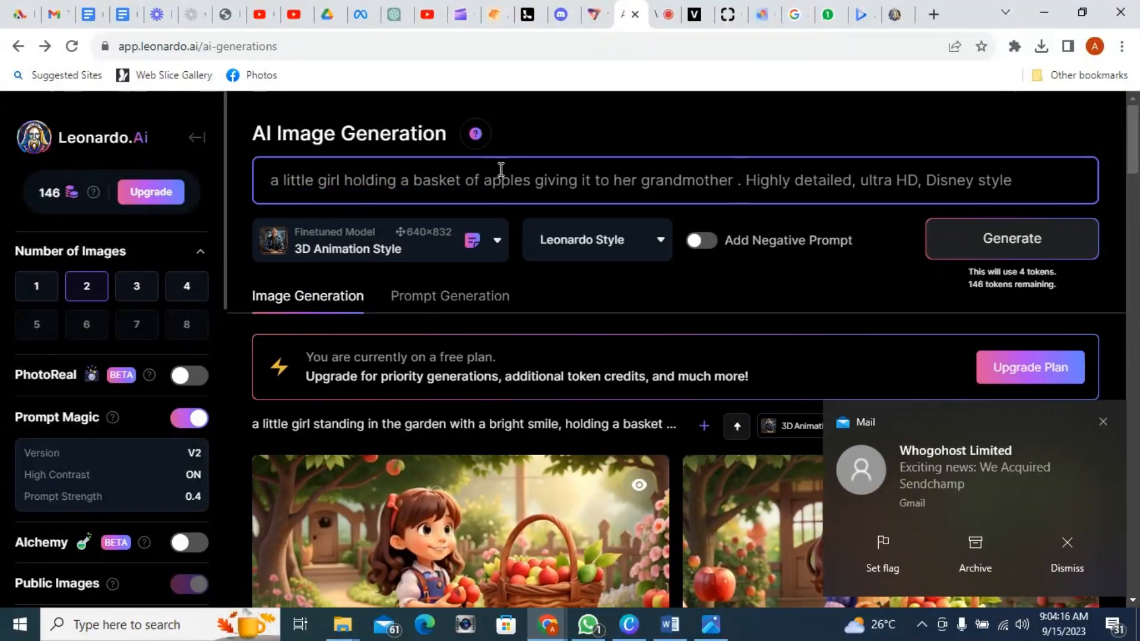
key("BackSpace")
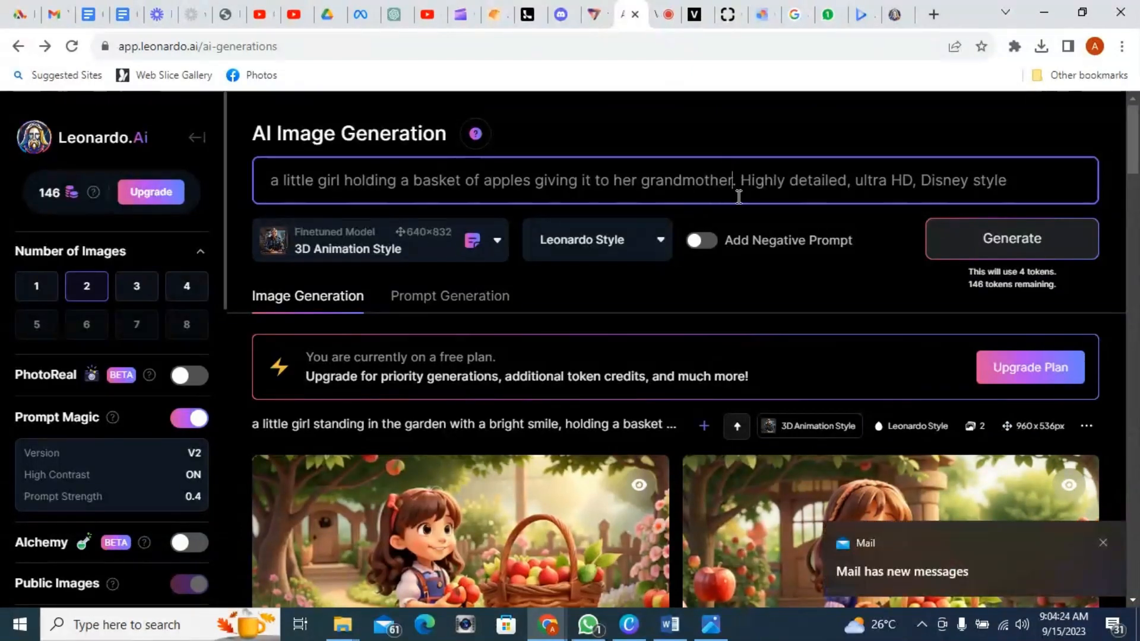
left_click(1102, 542)
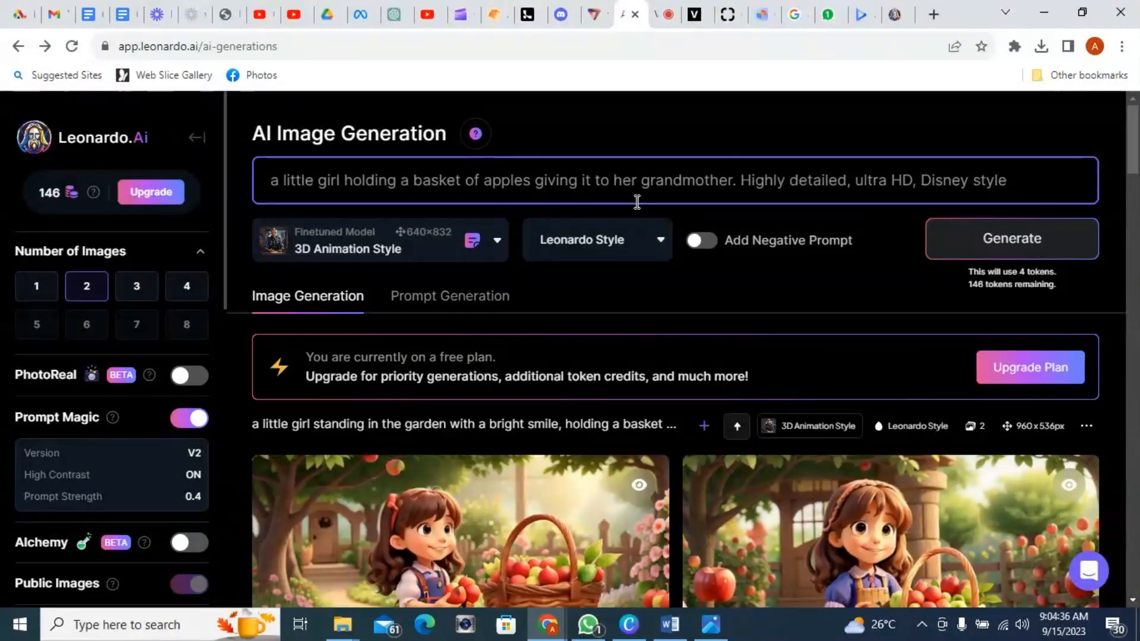
Step: Upload 3D_Animation_Style_a_little_girl_standing_in_the_garden_with_a_0 as the Image Prompt input
scroll(522, 273, "down", 2)
scroll(517, 222, "up", 1)
scroll(514, 212, "up", 1)
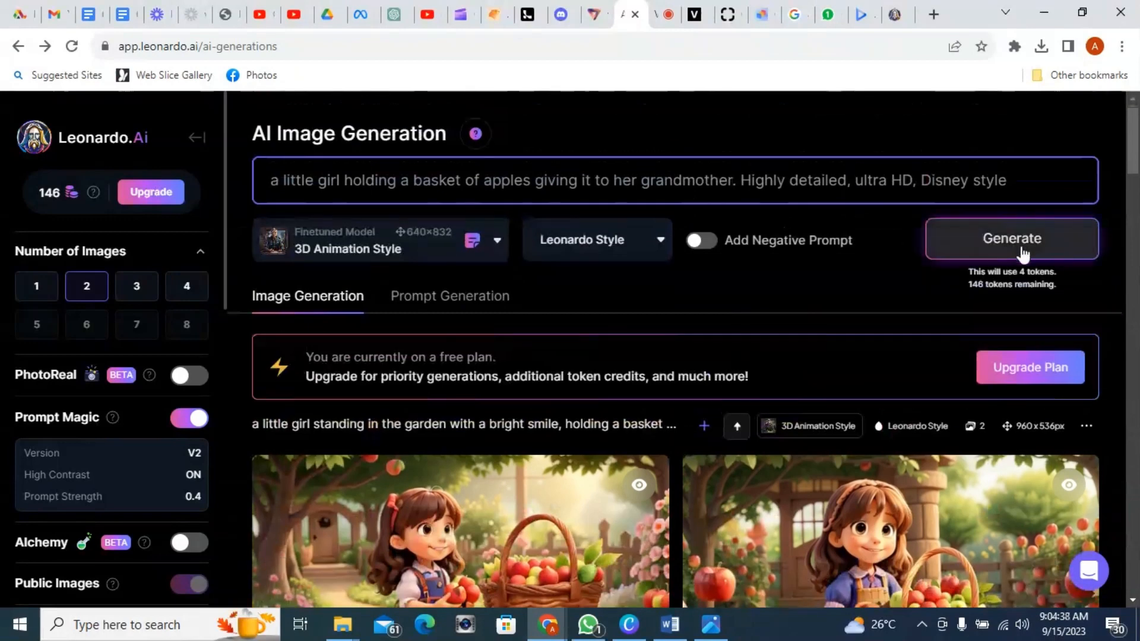
mouse_move(469, 519)
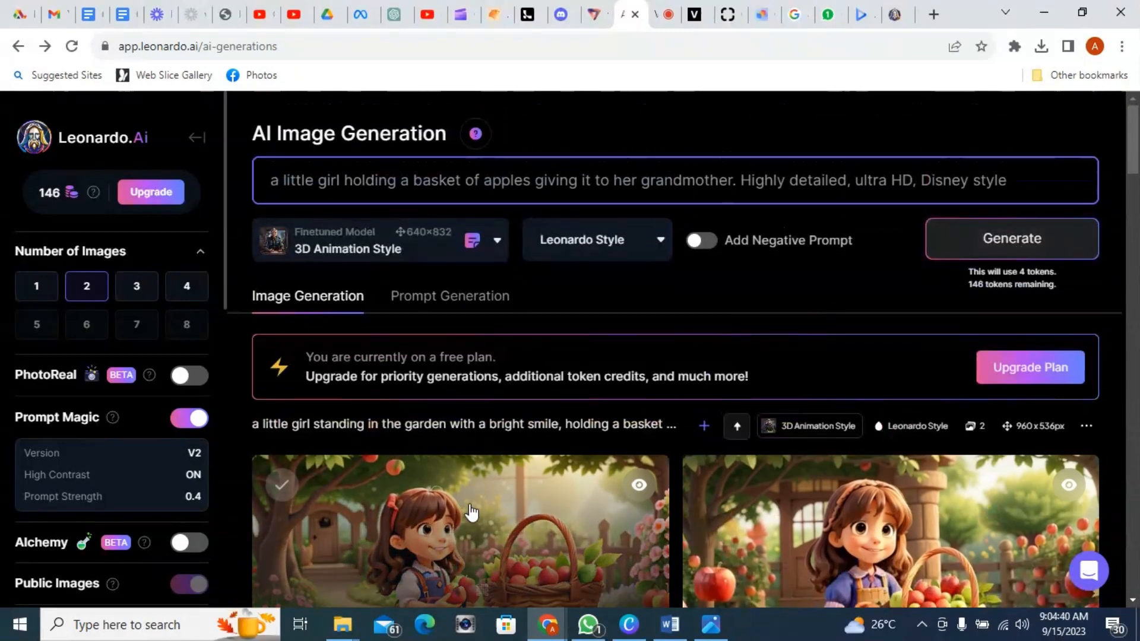
scroll(469, 522, "down", 1)
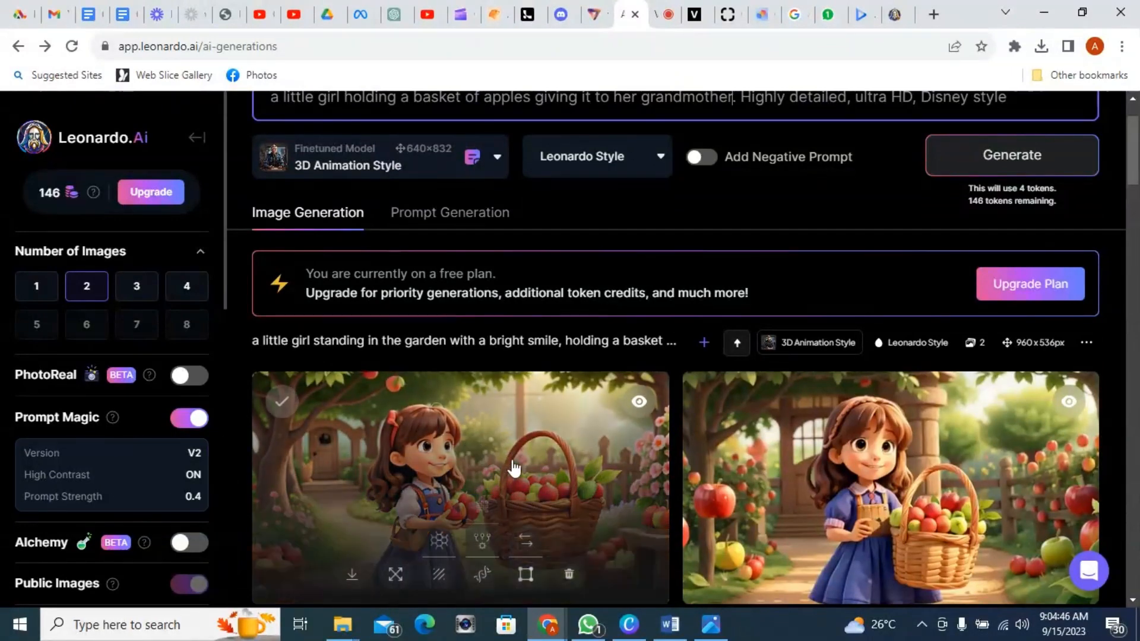
scroll(475, 448, "down", 1)
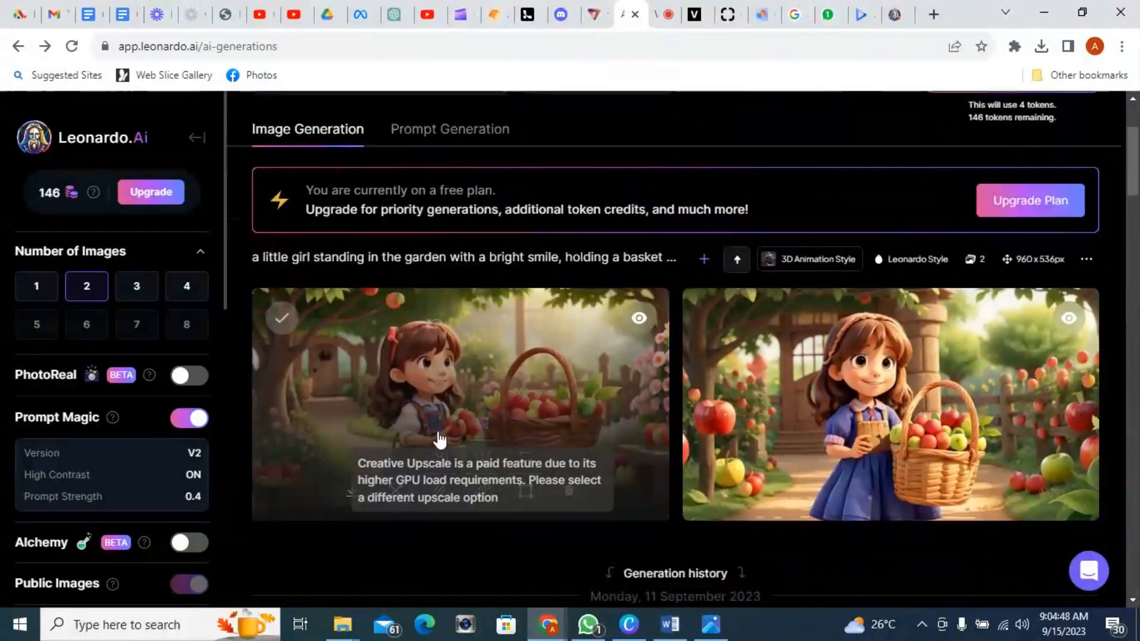
scroll(356, 445, "down", 3)
scroll(137, 493, "down", 4)
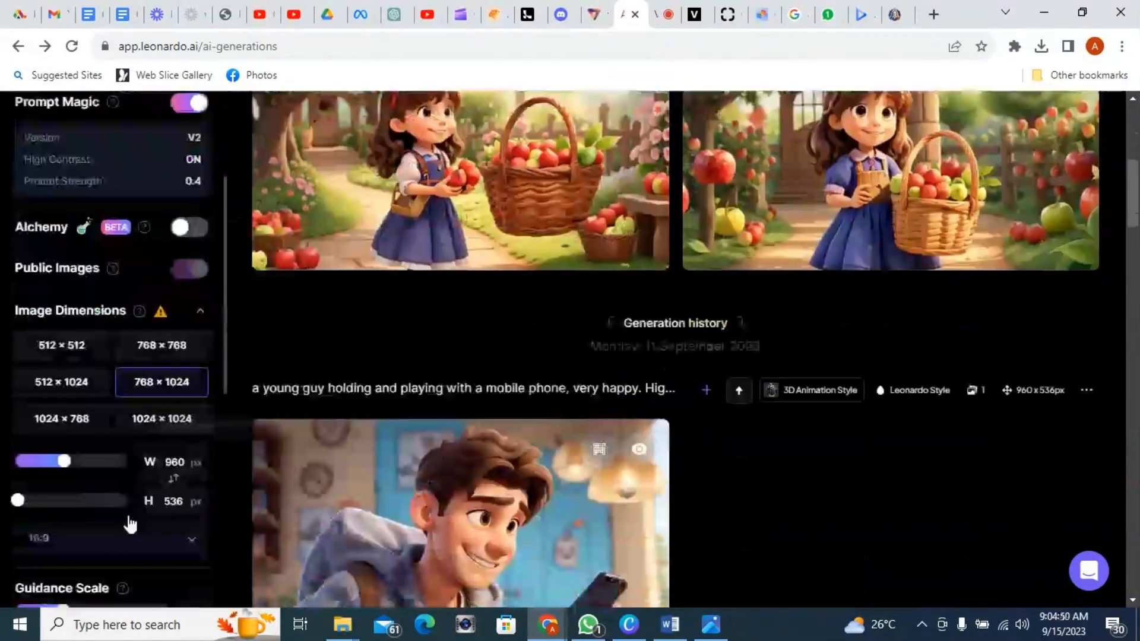
scroll(129, 525, "down", 5)
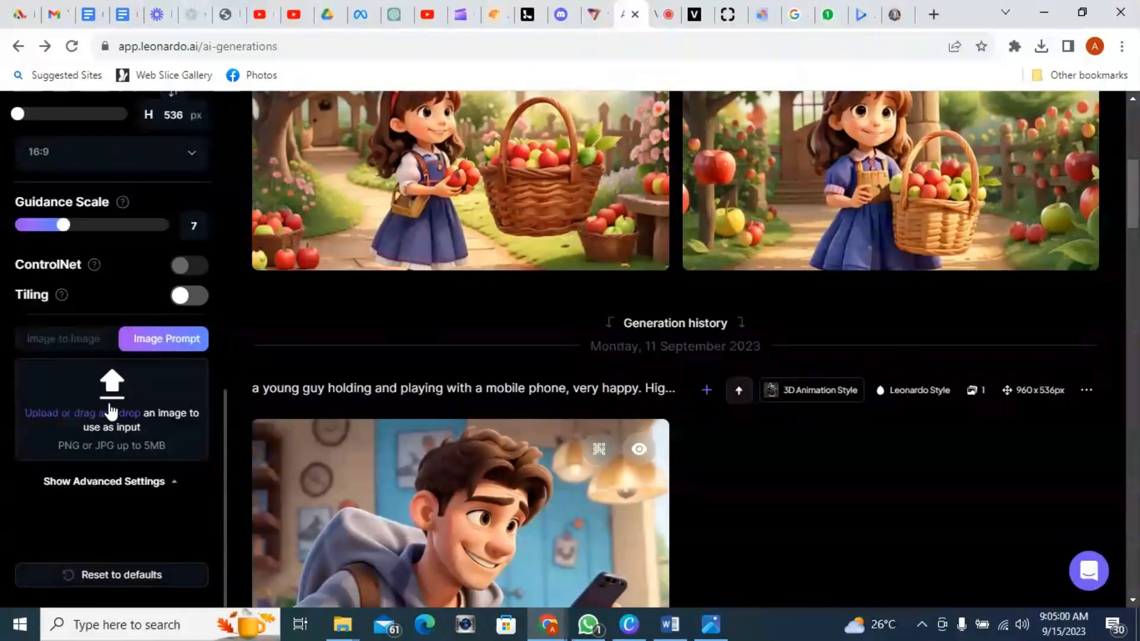
left_click(108, 403)
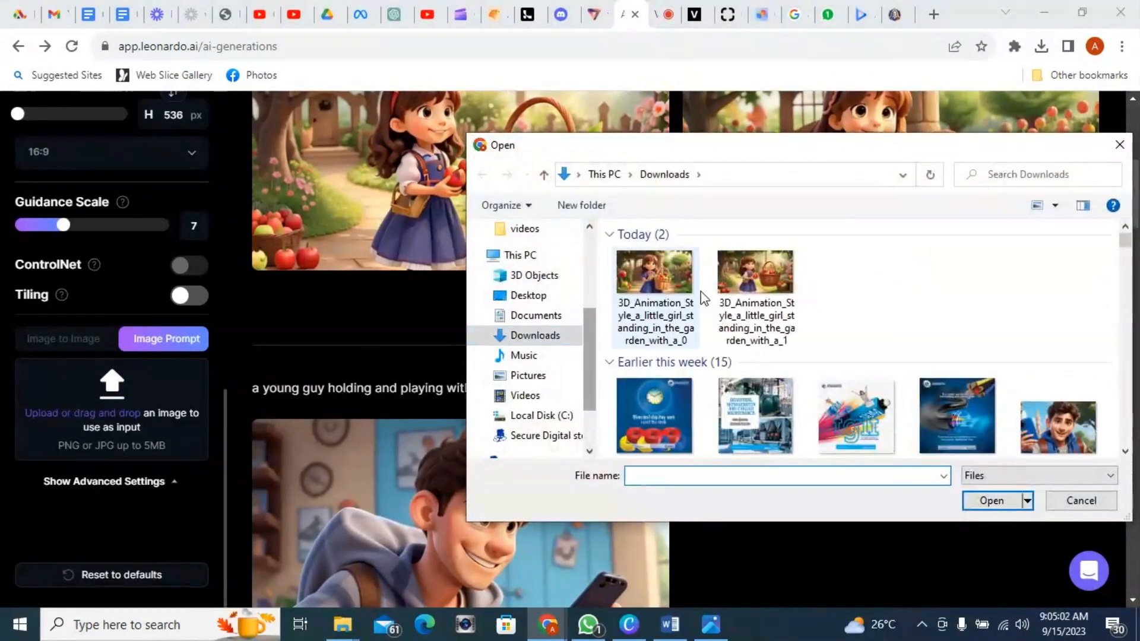
left_click(672, 276)
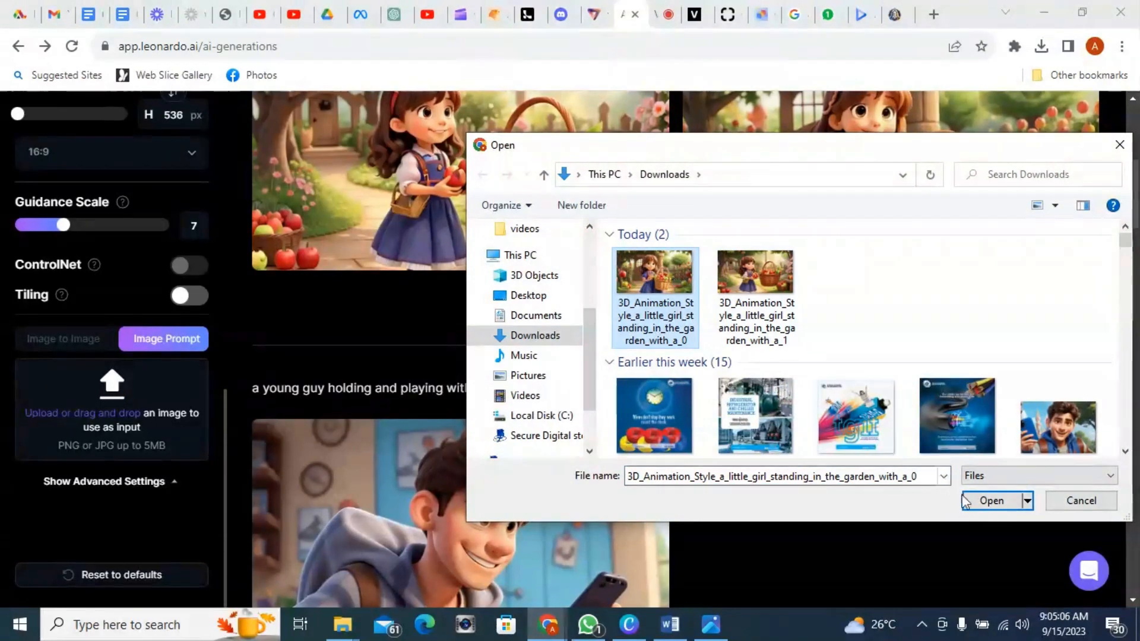
left_click(989, 500)
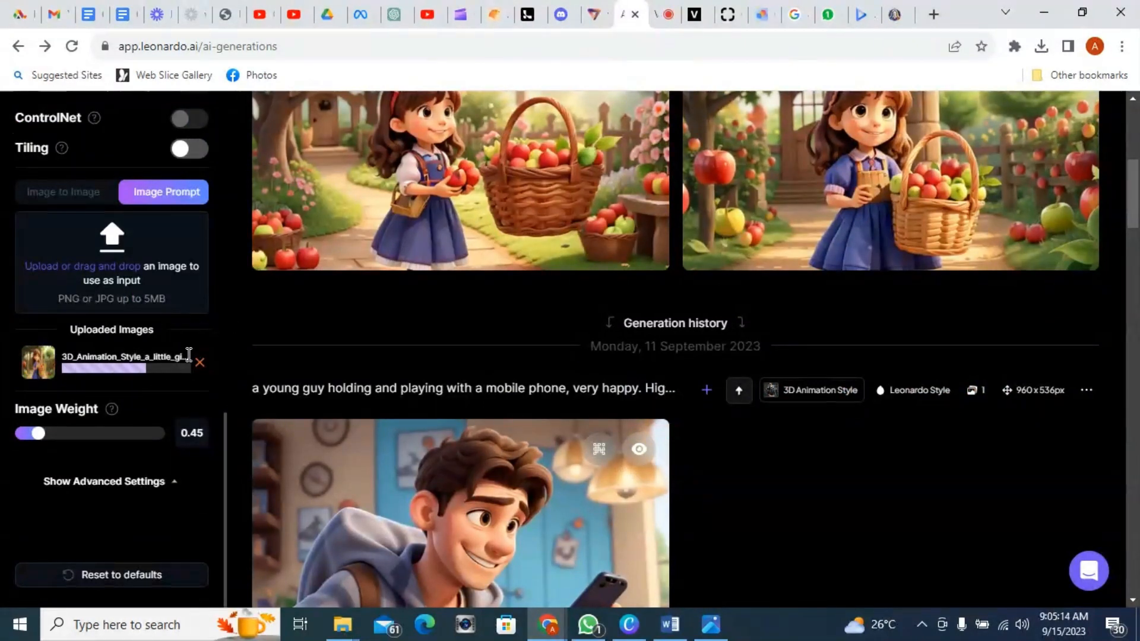
Step: Look over the generated images and return to the edited prompt
mouse_move(445, 203)
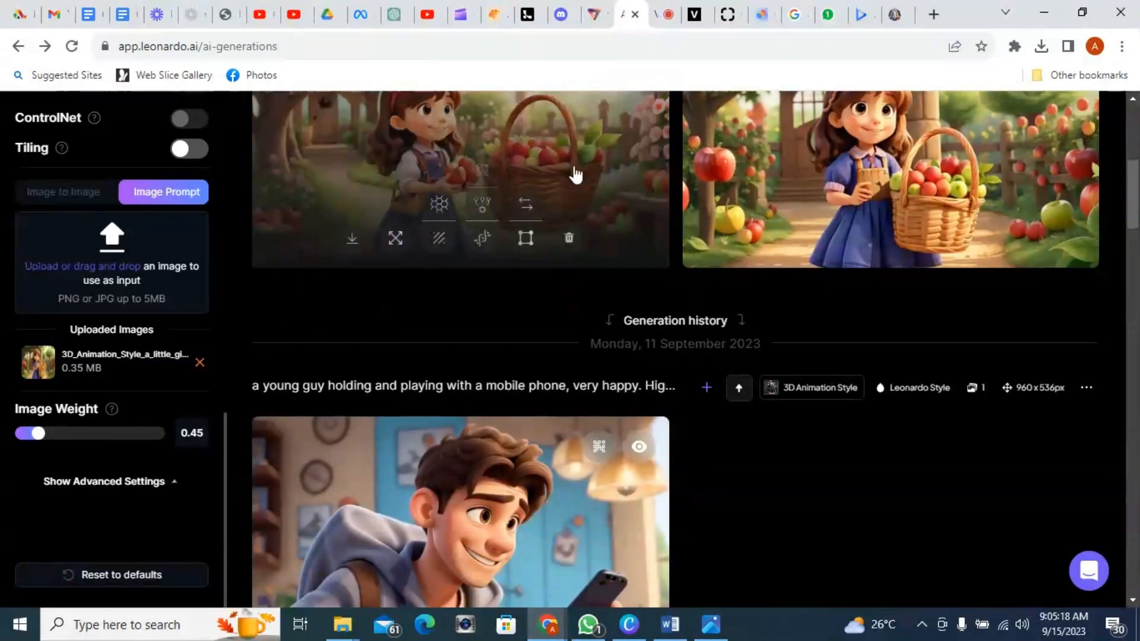
scroll(575, 172, "up", 3)
mouse_move(517, 254)
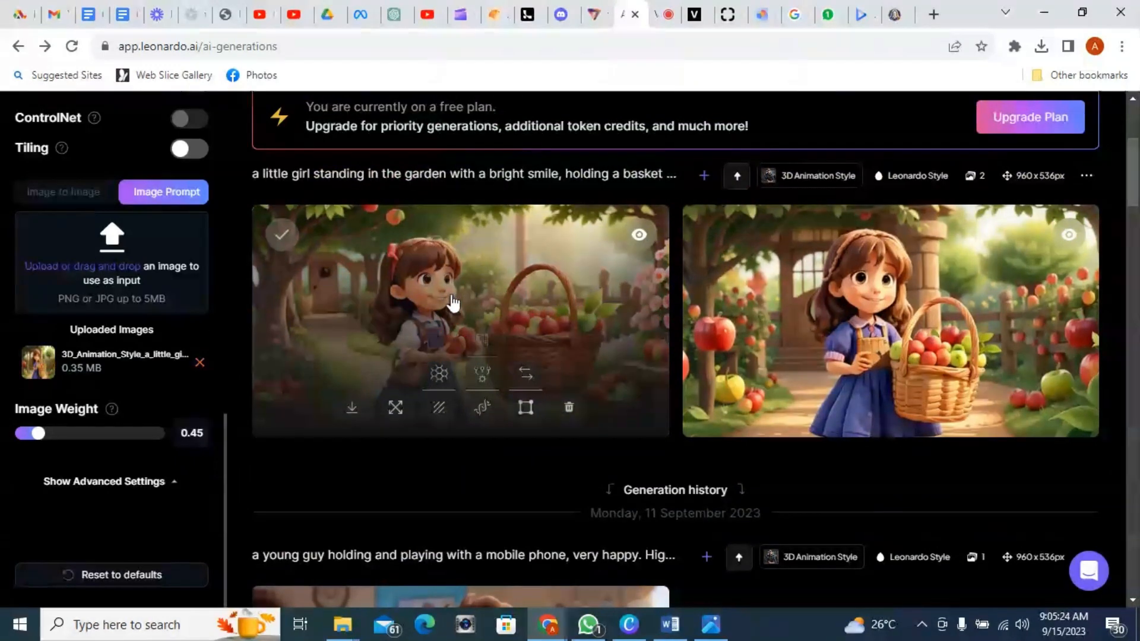
scroll(642, 262, "down", 1)
mouse_move(853, 217)
scroll(853, 219, "up", 5)
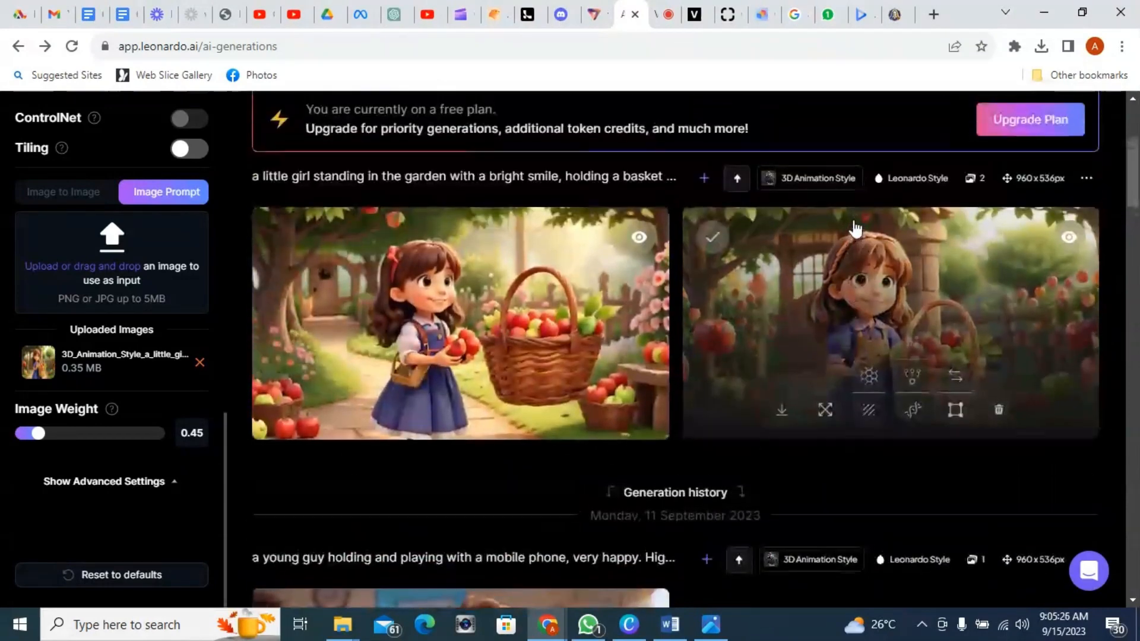
scroll(177, 221, "up", 2)
scroll(176, 221, "up", 10)
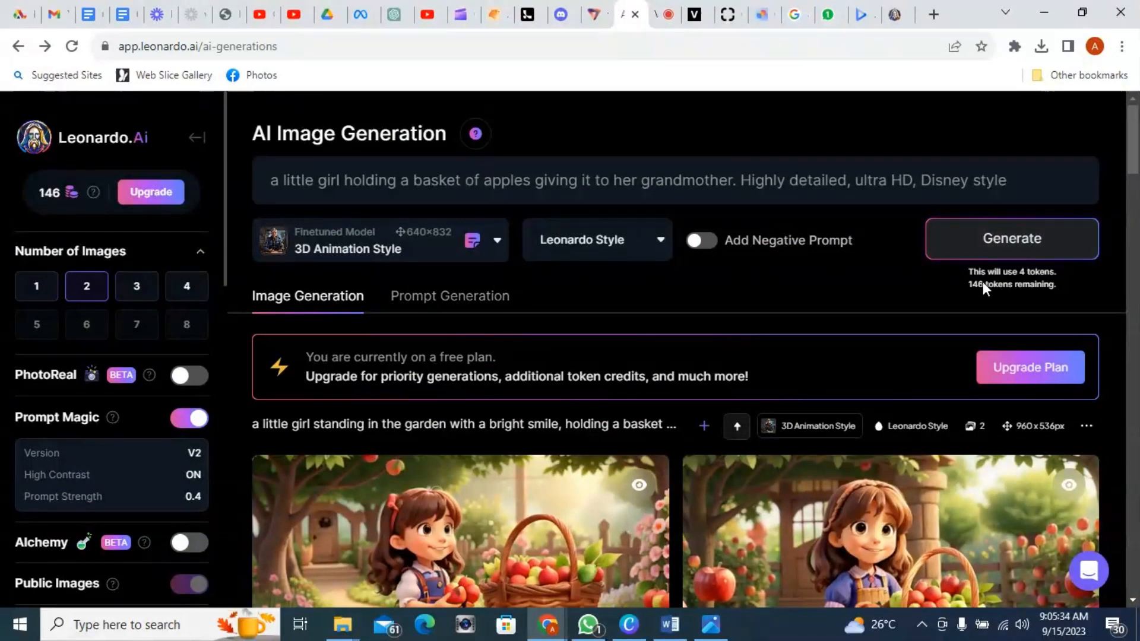
Step: Generate a new set of images from the edited prompt
left_click(1024, 252)
scroll(812, 295, "down", 1)
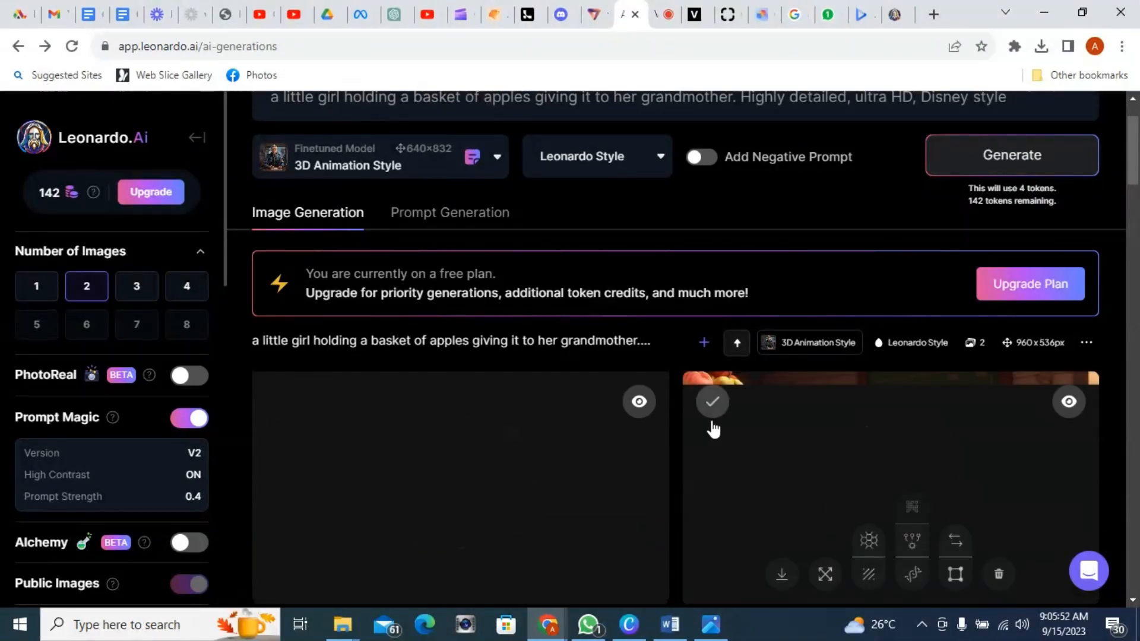
scroll(711, 426, "down", 8)
scroll(685, 398, "up", 3)
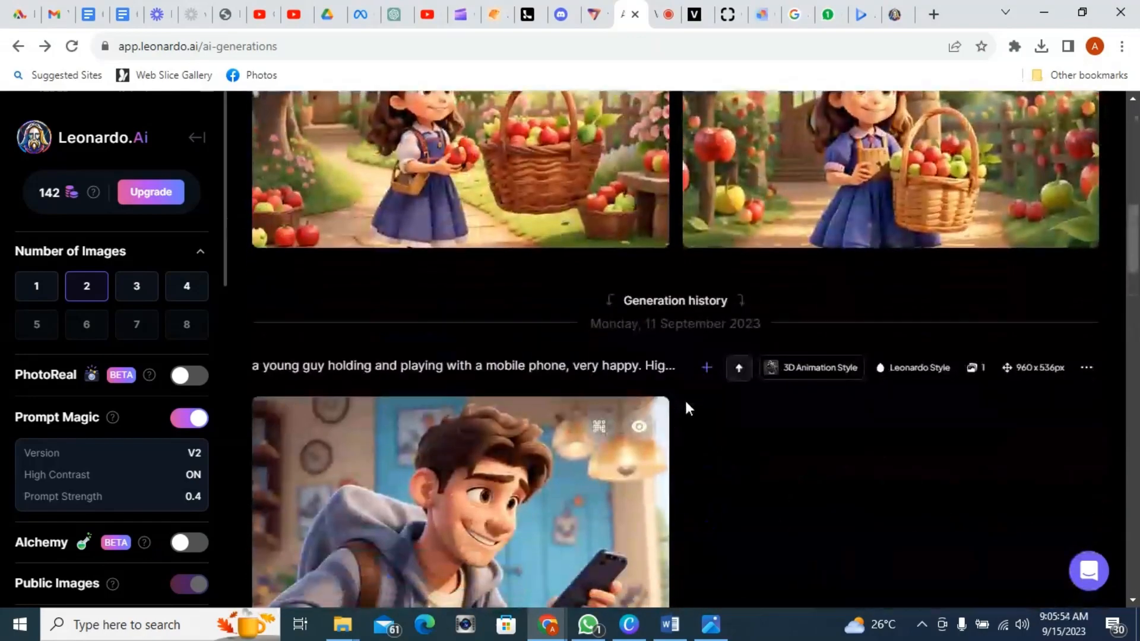
scroll(685, 401, "up", 10)
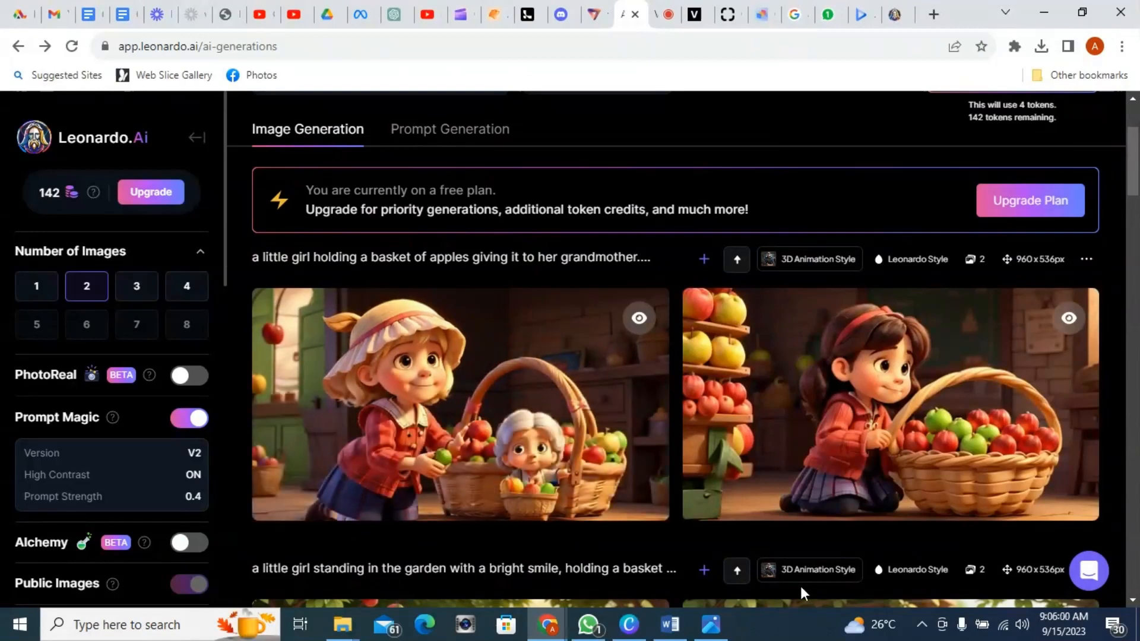
Step: Examine the two newly generated images of the girl giving apples to her grandmother
mouse_move(963, 501)
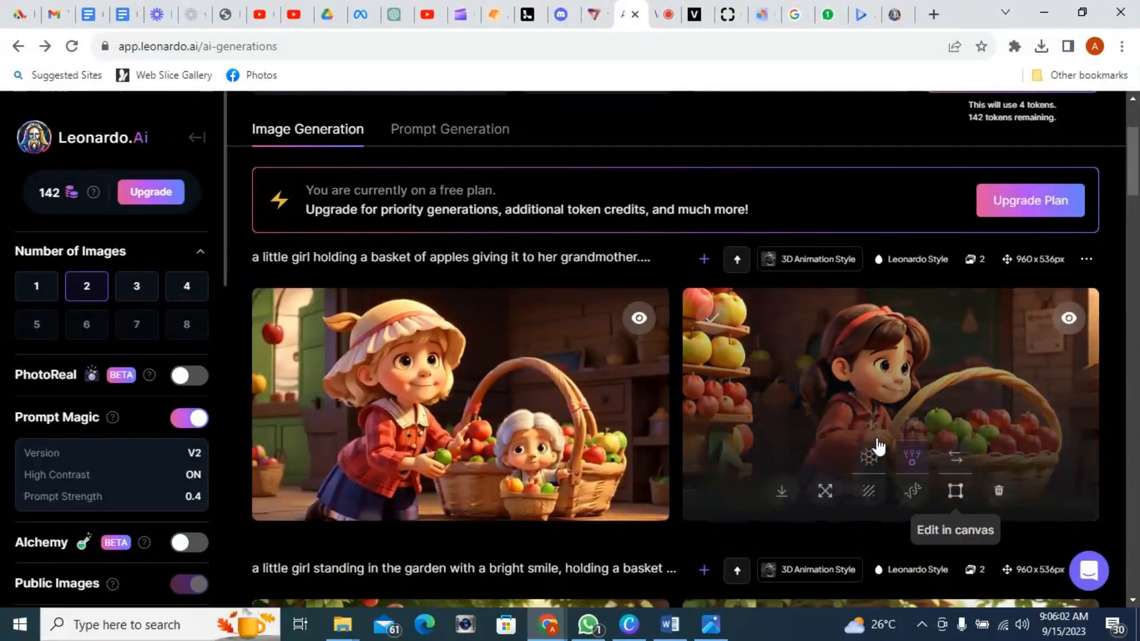
mouse_move(583, 351)
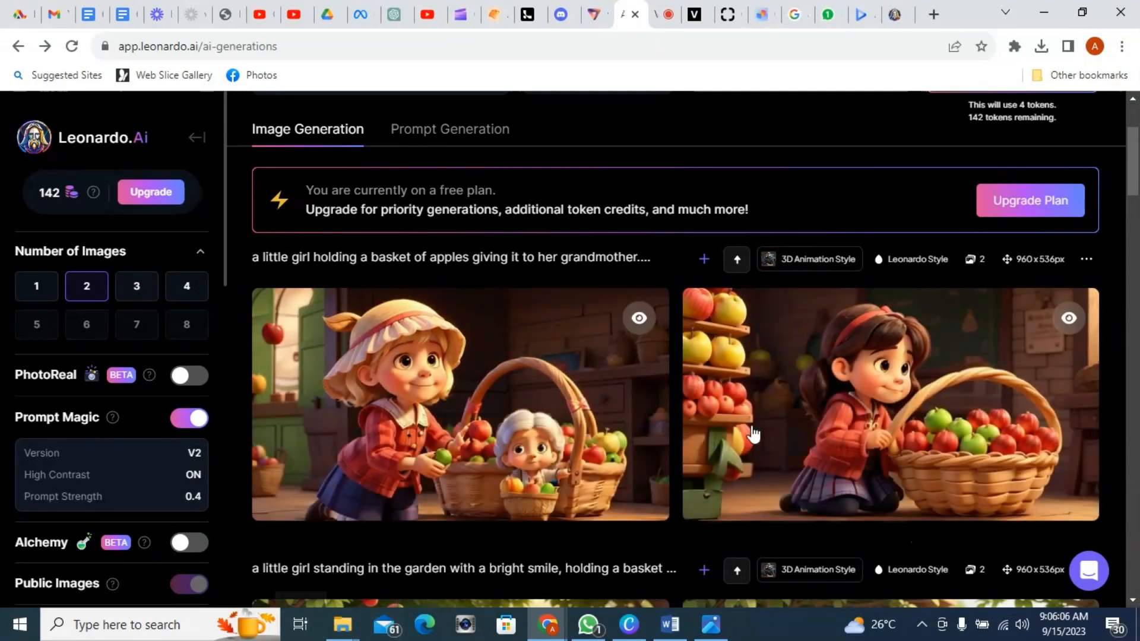
mouse_move(985, 413)
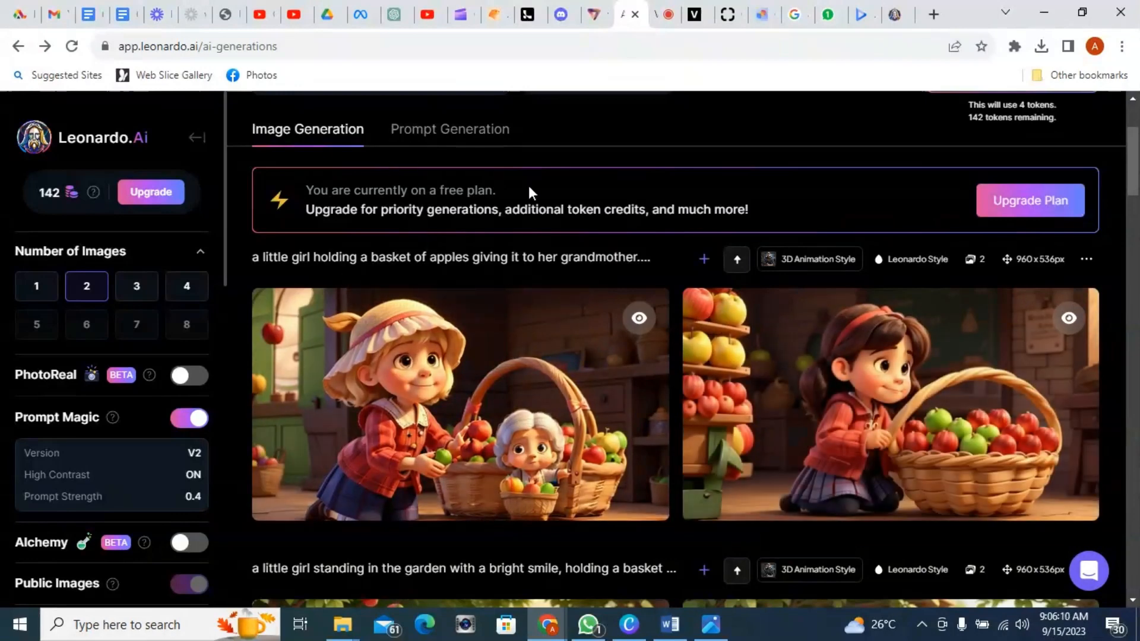
scroll(567, 203, "up", 1)
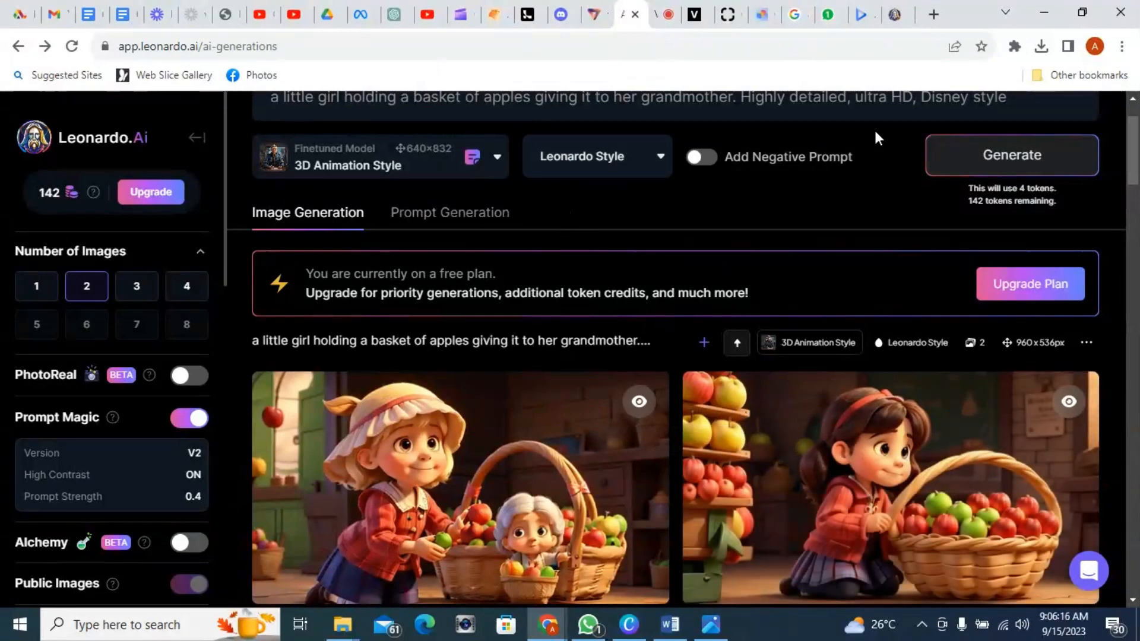
scroll(900, 188, "up", 1)
scroll(832, 214, "down", 2)
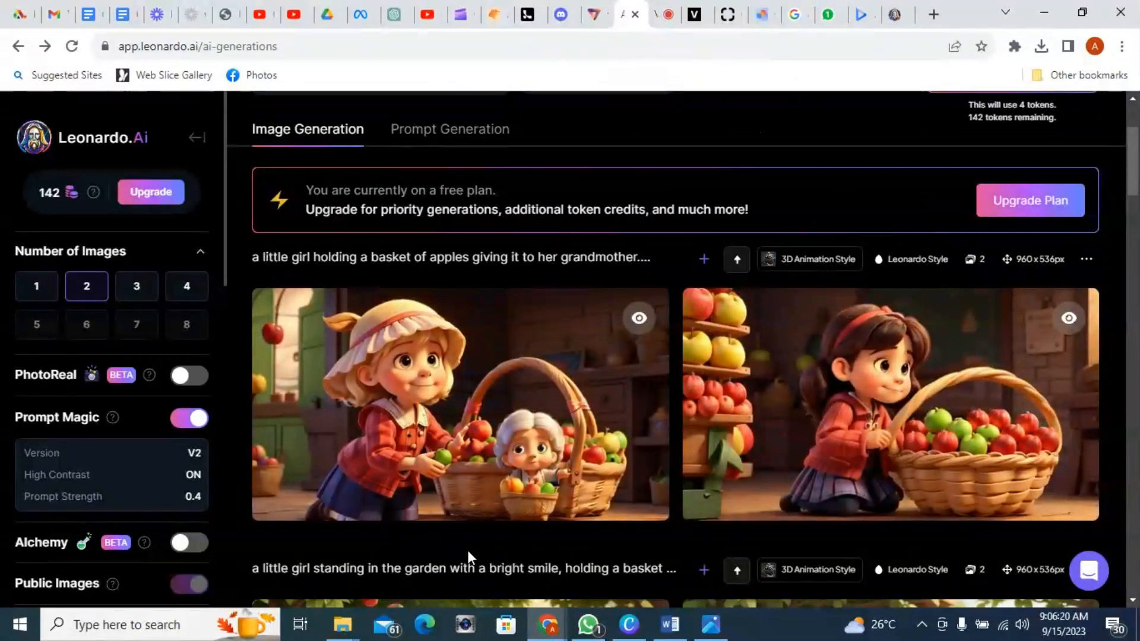
mouse_move(540, 502)
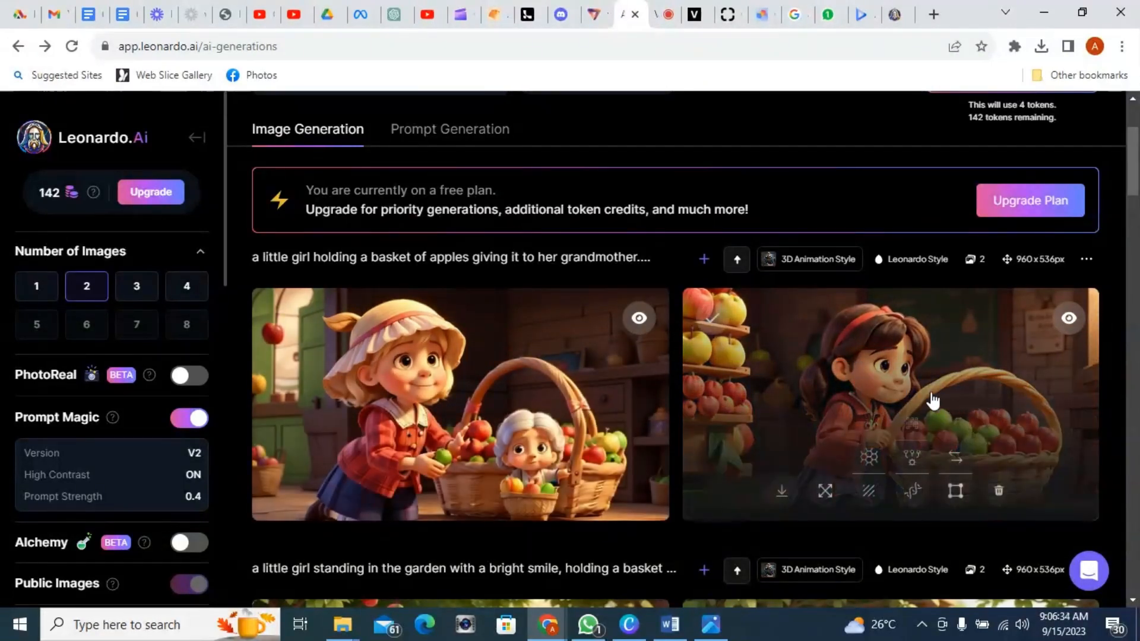
scroll(378, 191, "up", 3)
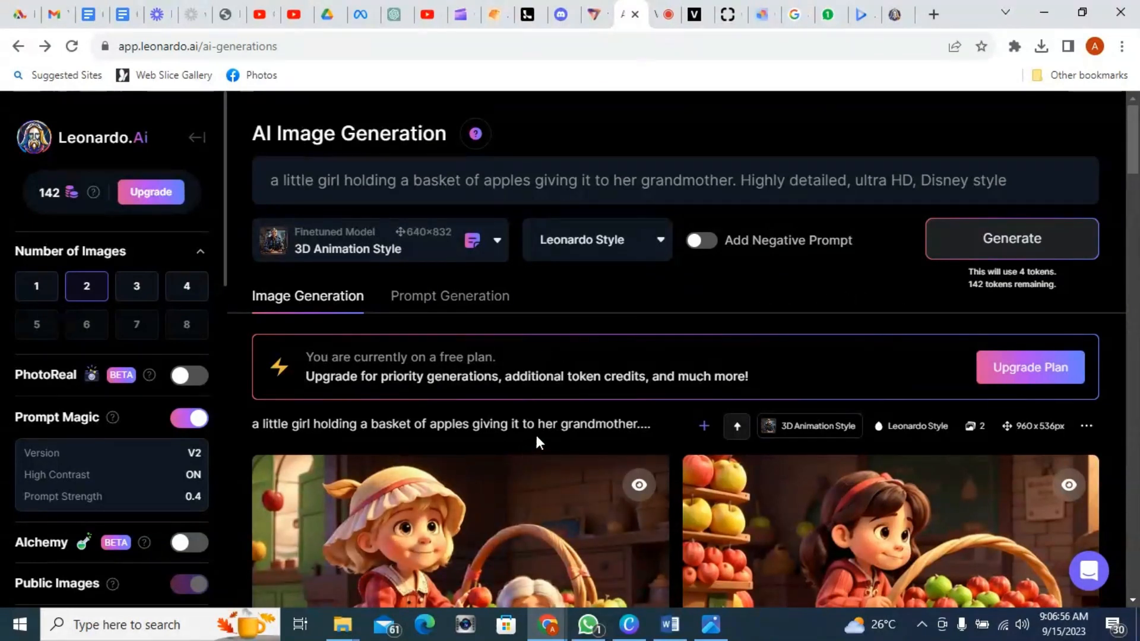
scroll(565, 439, "down", 1)
mouse_move(394, 553)
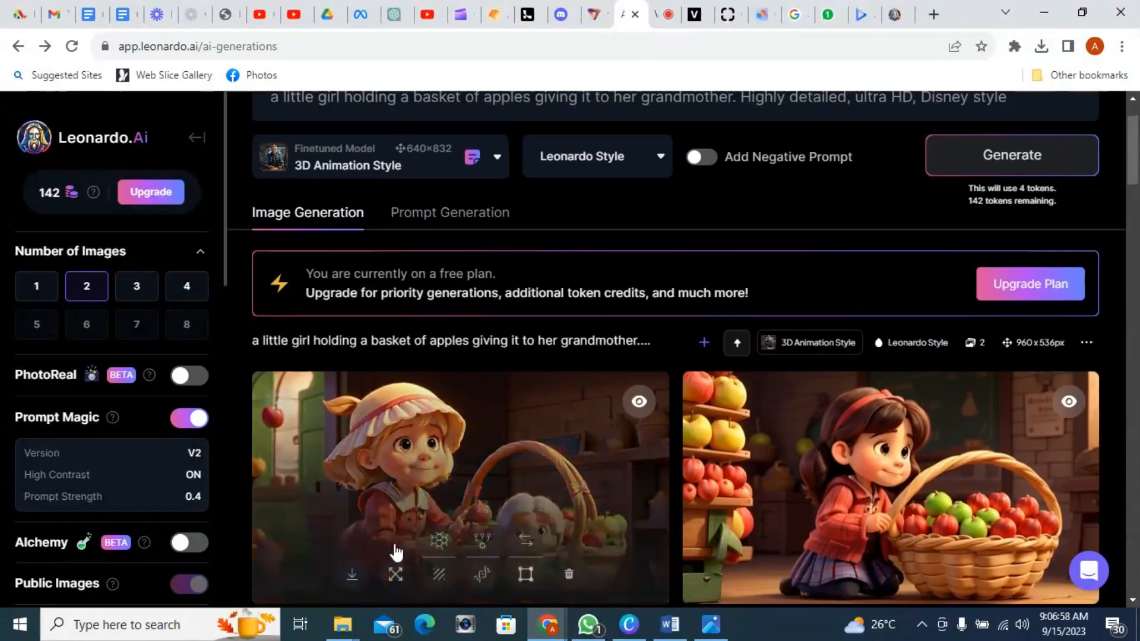
scroll(392, 546, "down", 1)
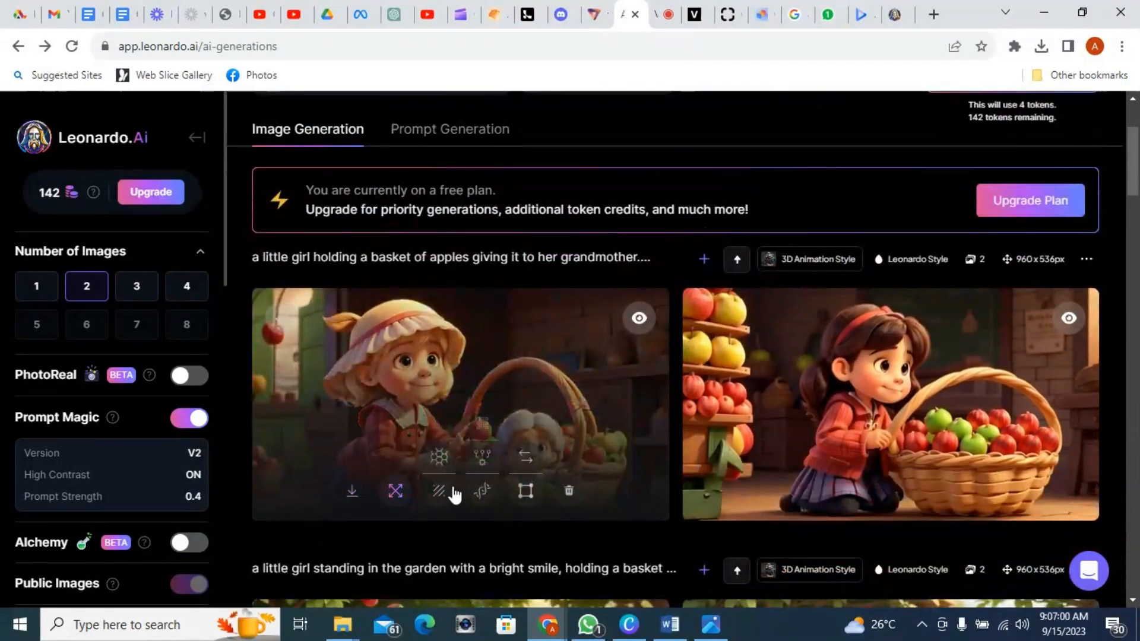
Step: View the Image Generation slide listing Canva, Leonardo, Aitubo and ClipDrop in the photo viewer
key("alt+Tab")
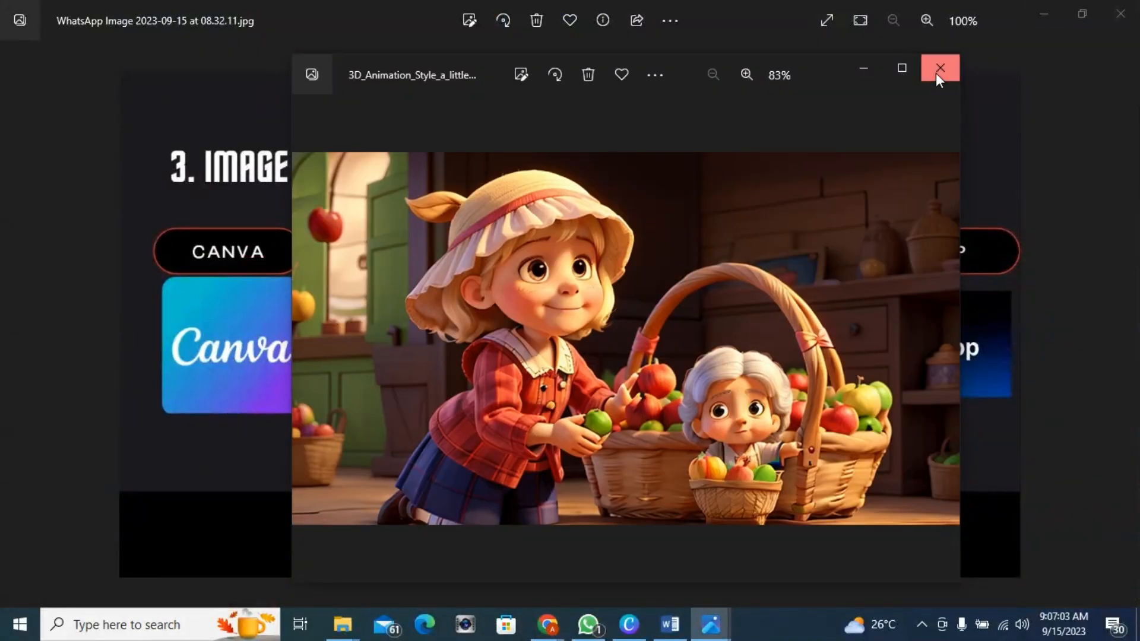
left_click(938, 70)
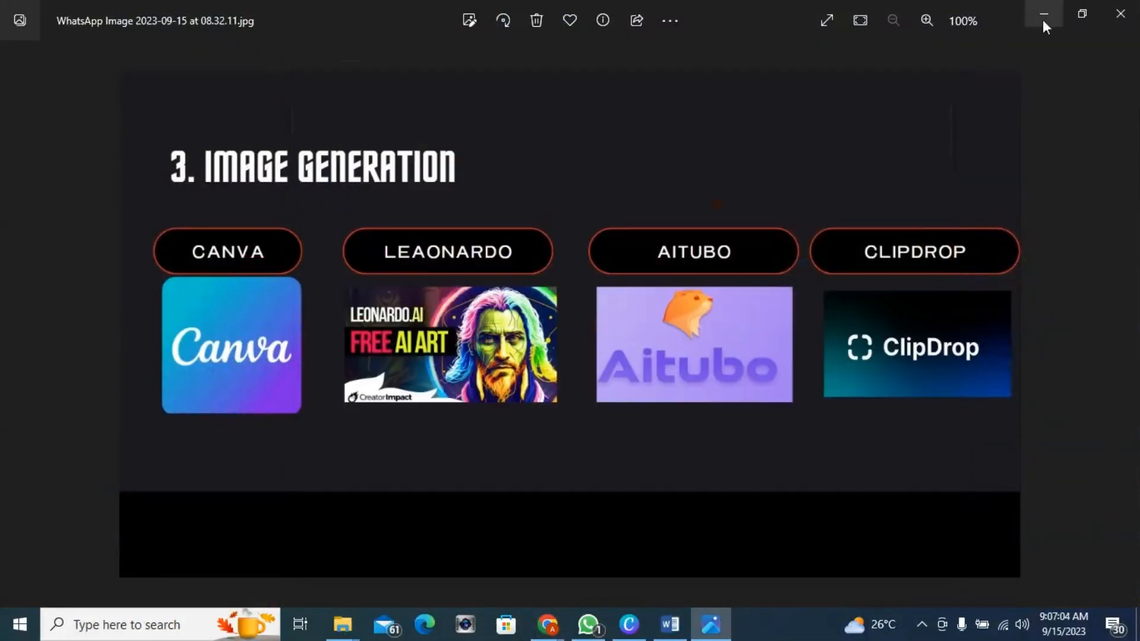
left_click(1043, 17)
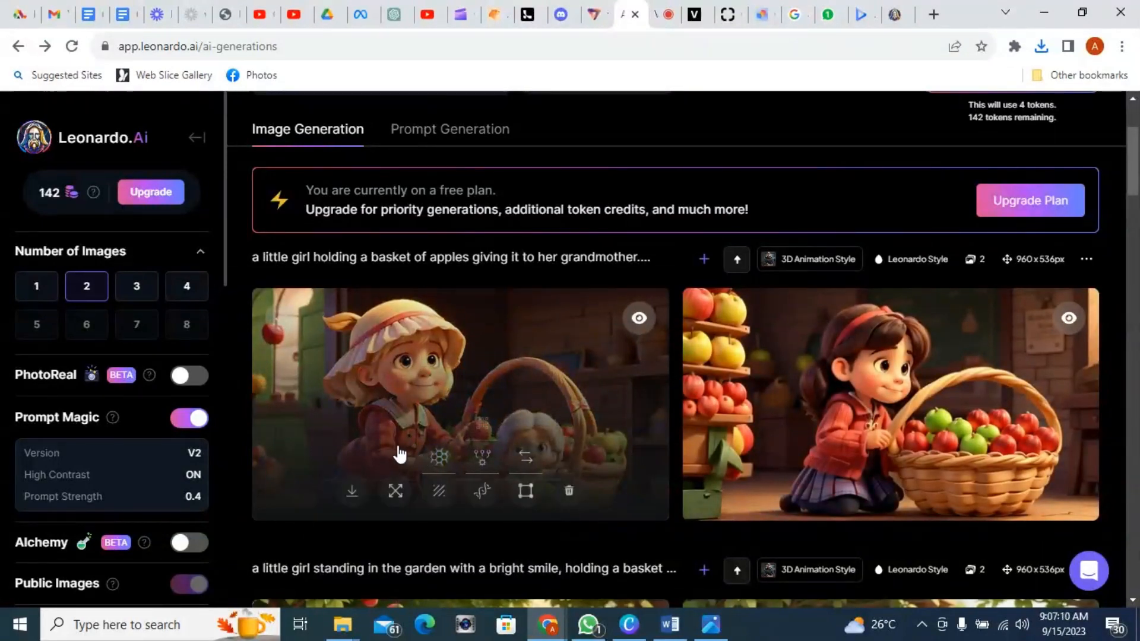
left_click(710, 625)
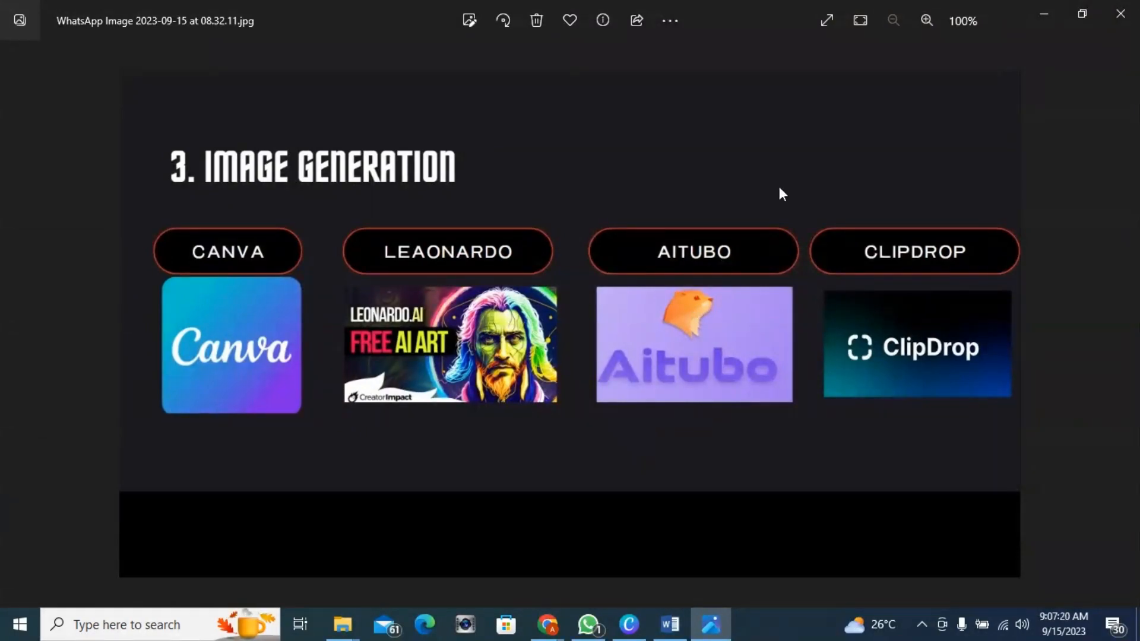
left_click(1035, 20)
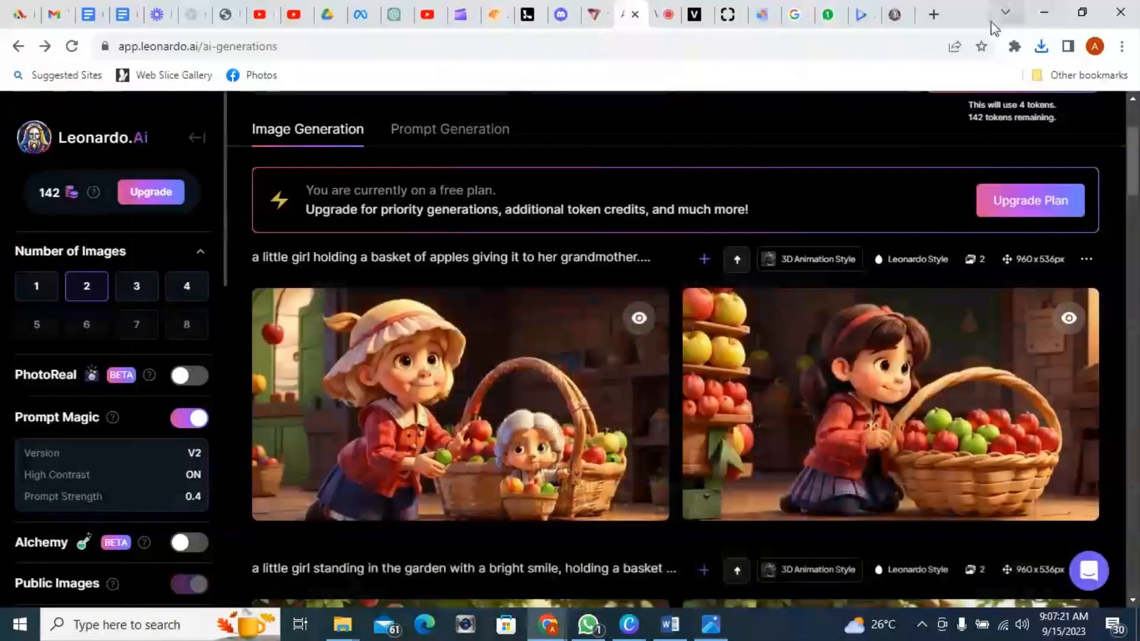
Step: Switch to another browser tab, open Google, and search for aitubo
left_click(896, 16)
left_click(597, 47)
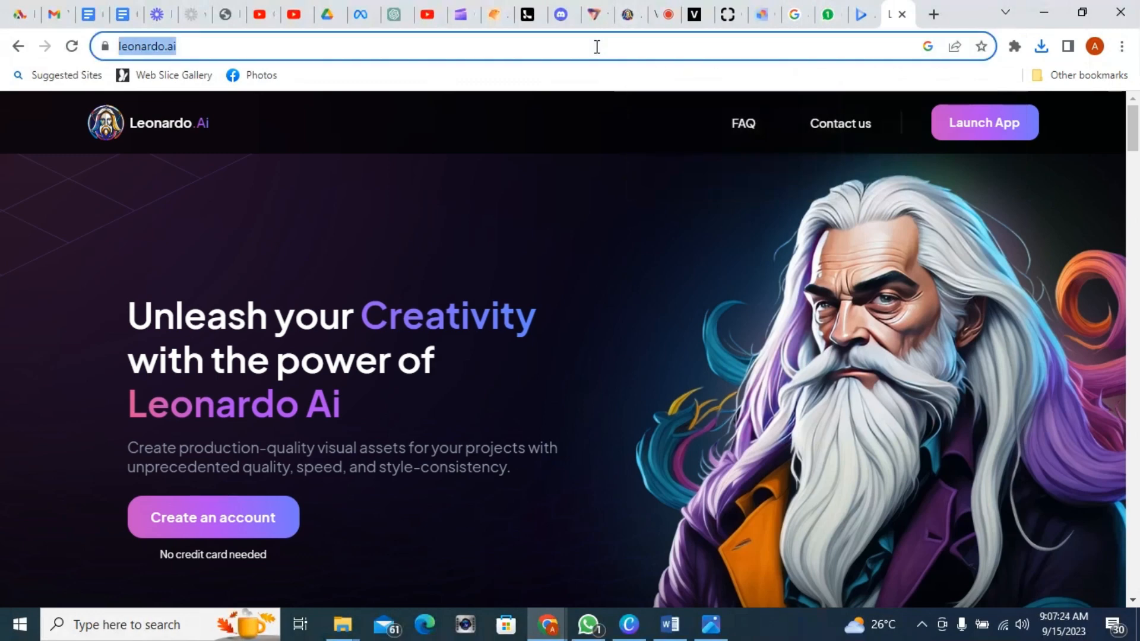
type("g")
key("Return")
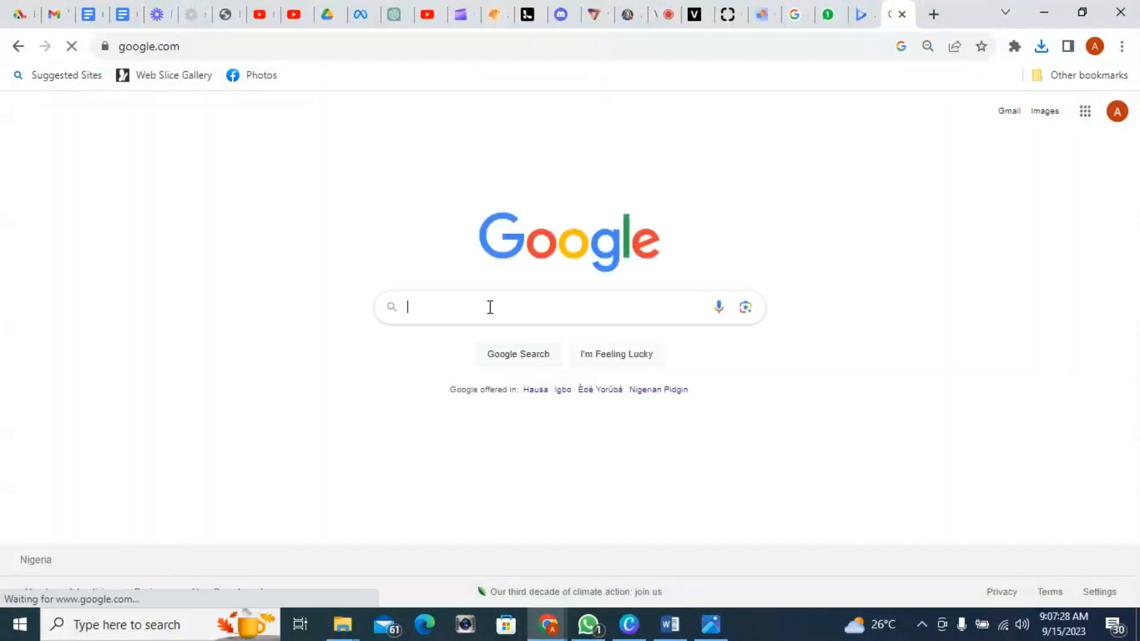
left_click(490, 307)
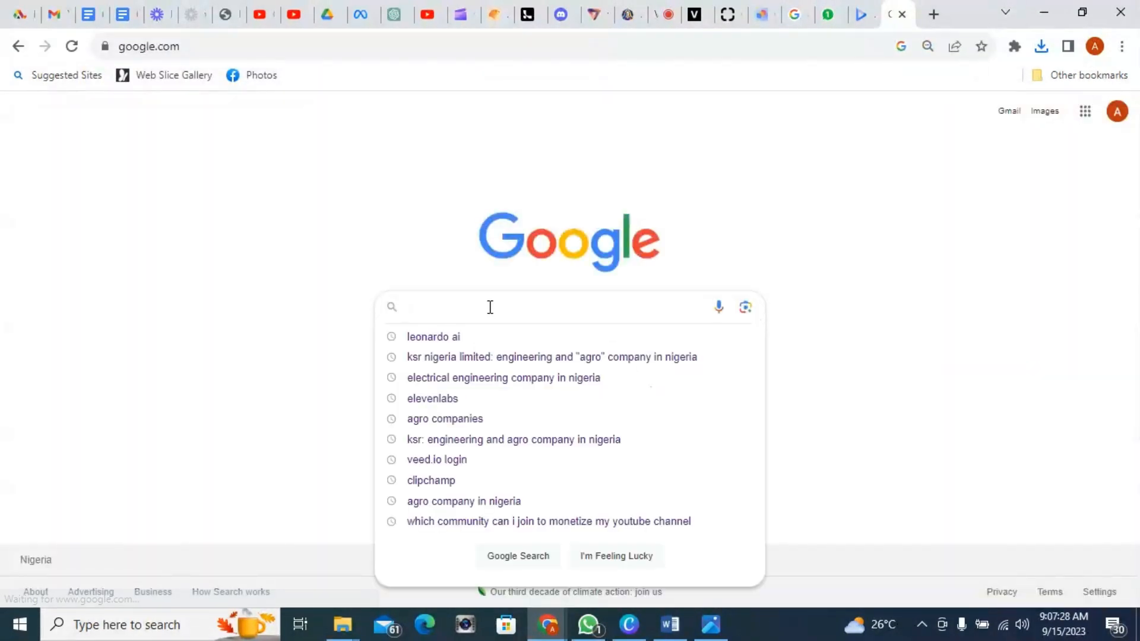
type("aitub")
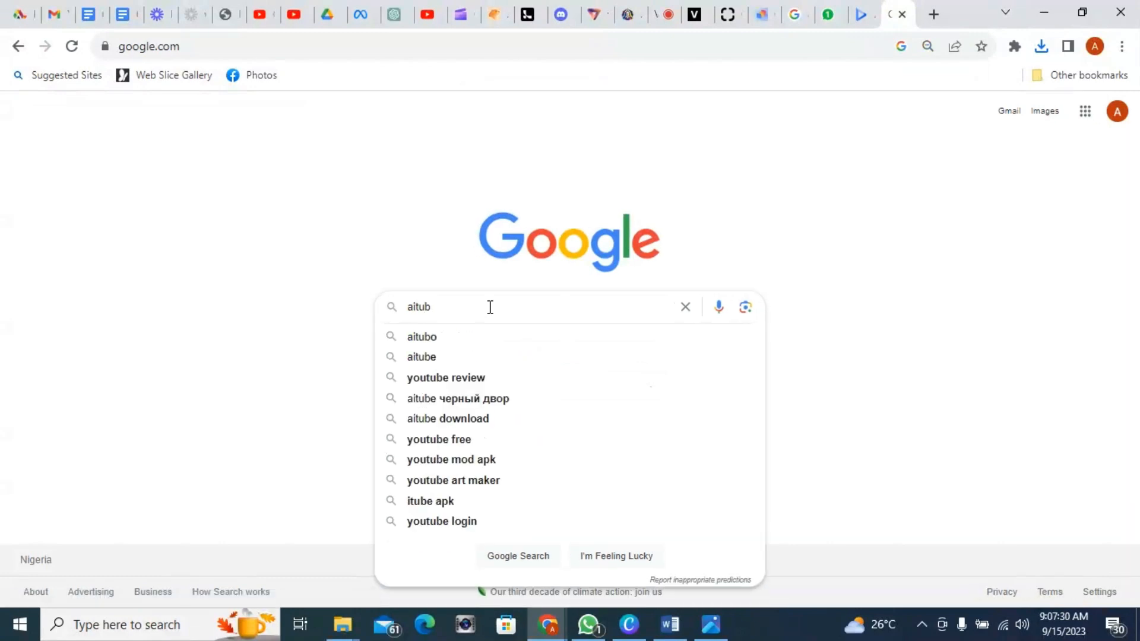
type("o")
left_click(452, 337)
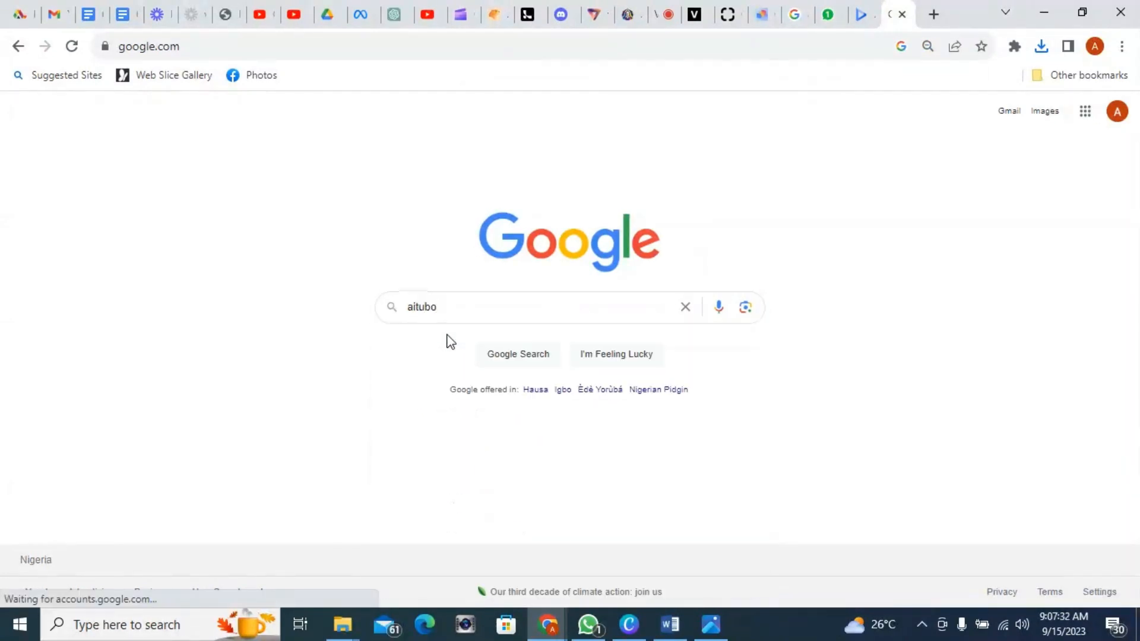
Step: Open the Aitubo AI Art Generator site, start creating, and close the upgrade offer
left_click(221, 259)
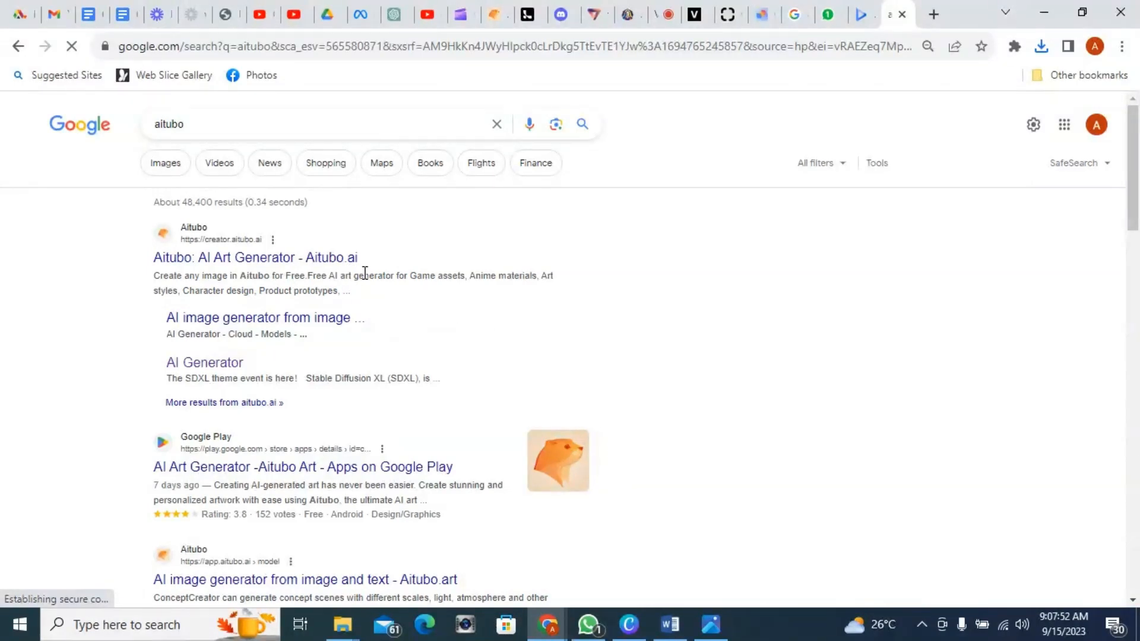
left_click(315, 261)
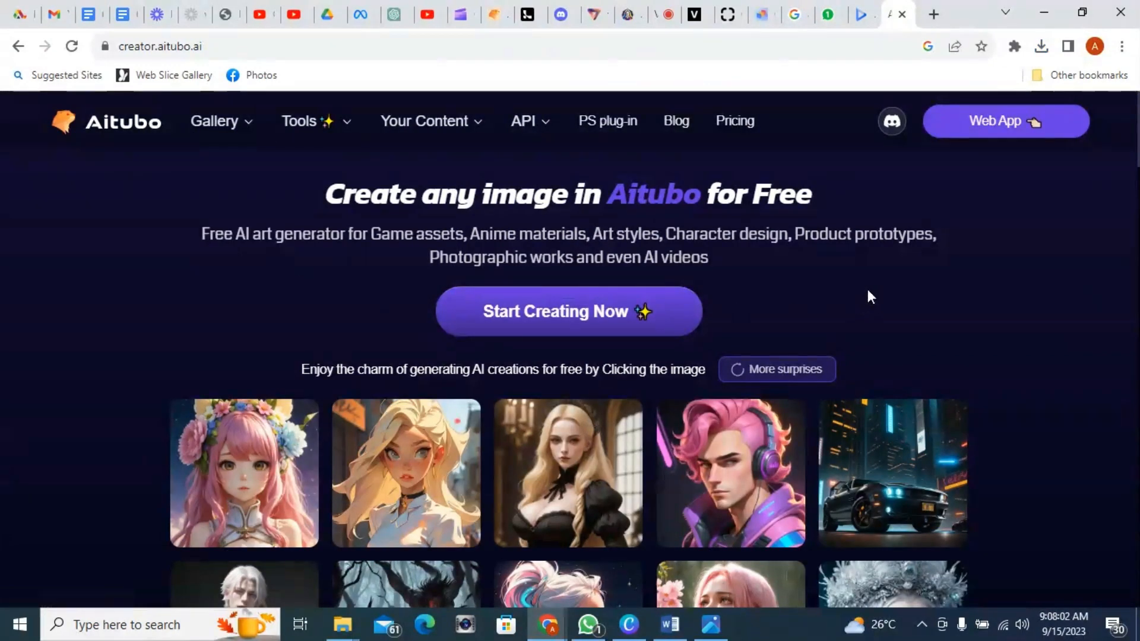
left_click(555, 320)
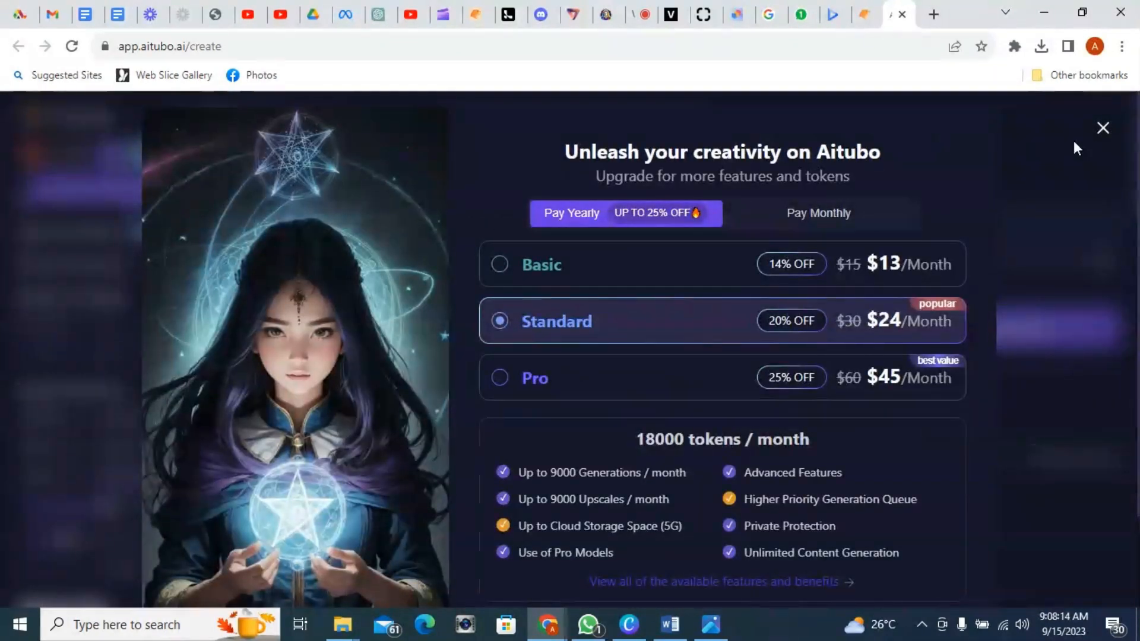
left_click(1105, 131)
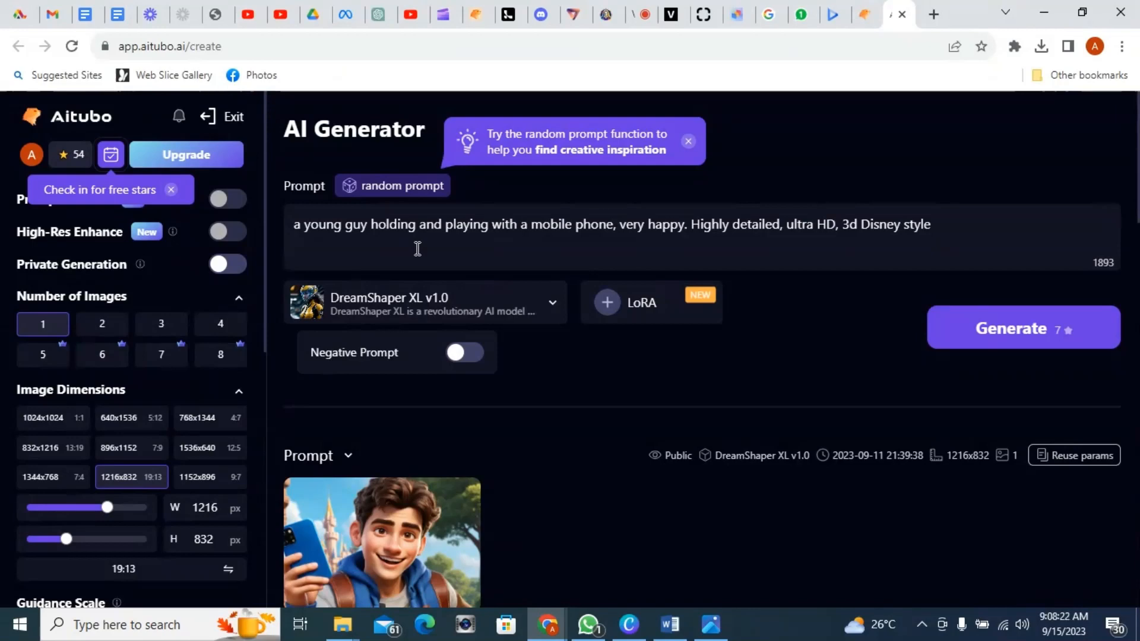
Step: Replace the subject part of the Aitubo prompt with the copied garden scene description
scroll(104, 251, "down", 5)
scroll(105, 252, "up", 5)
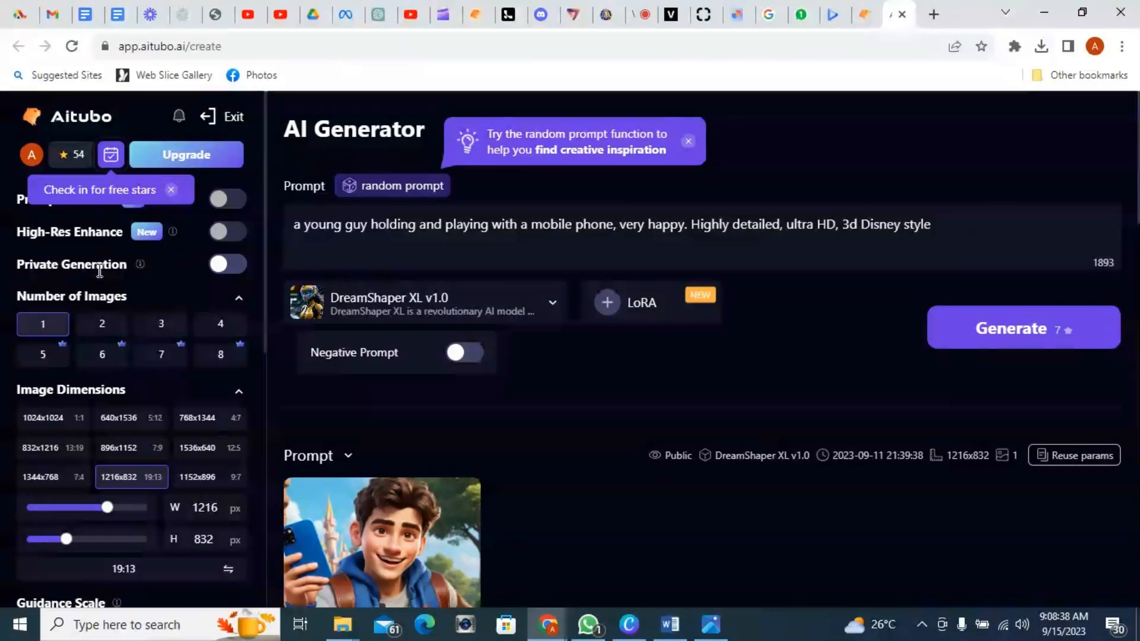
scroll(148, 368, "down", 2)
scroll(148, 368, "down", 2)
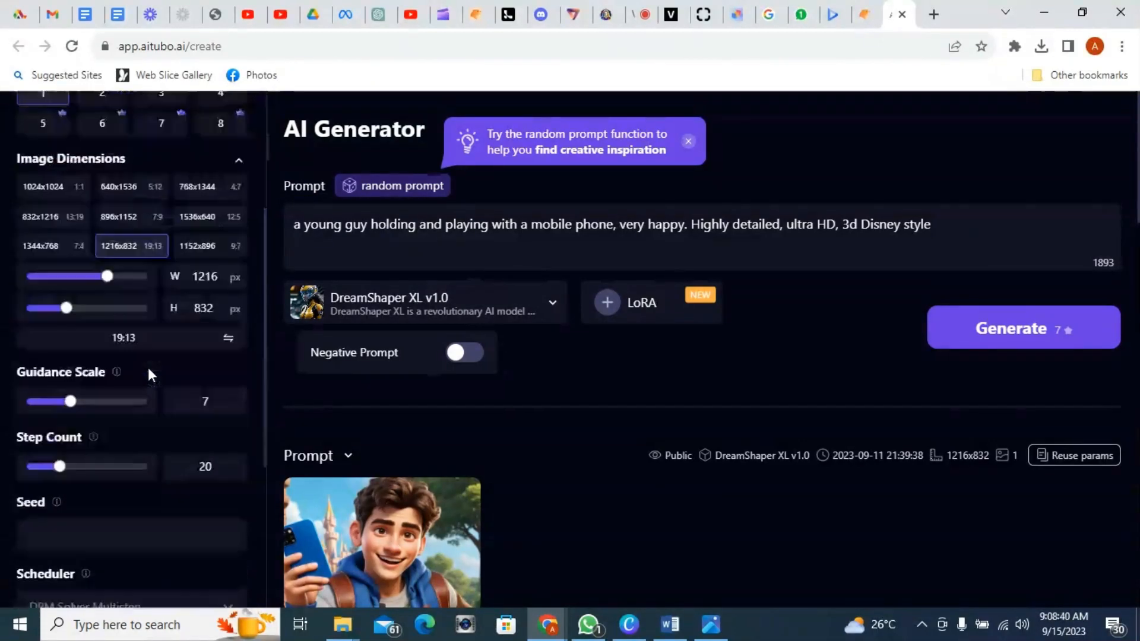
scroll(148, 369, "up", 4)
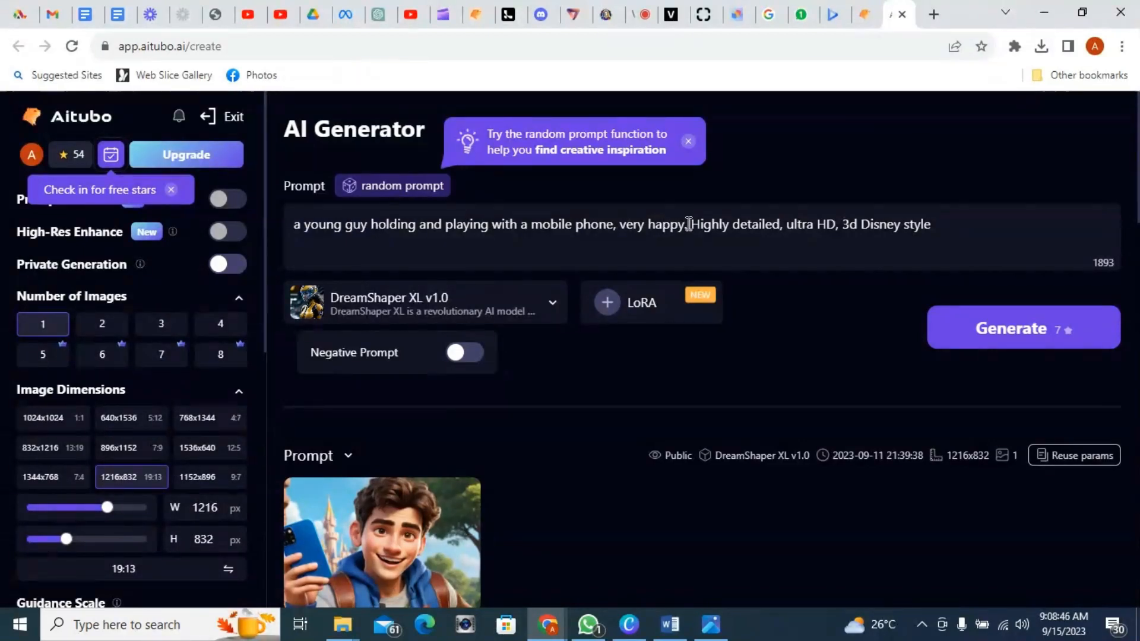
left_click_drag(685, 225, 293, 227)
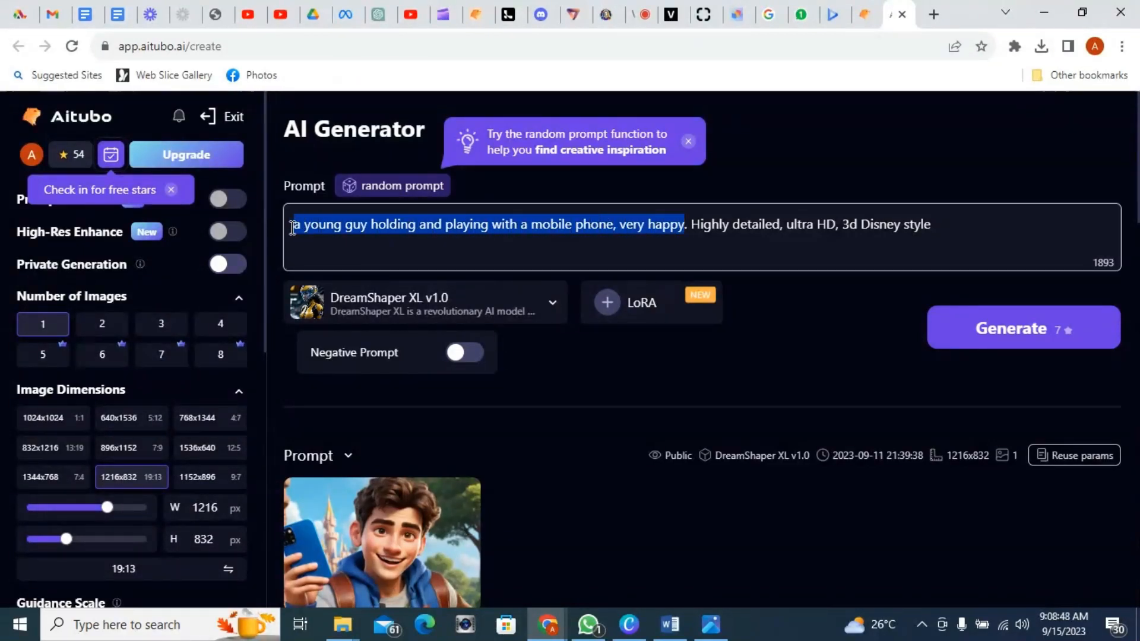
type("Lily standing in the garden with a bright smile, holding a basket of apples as she discovers the magical garden for the first time.")
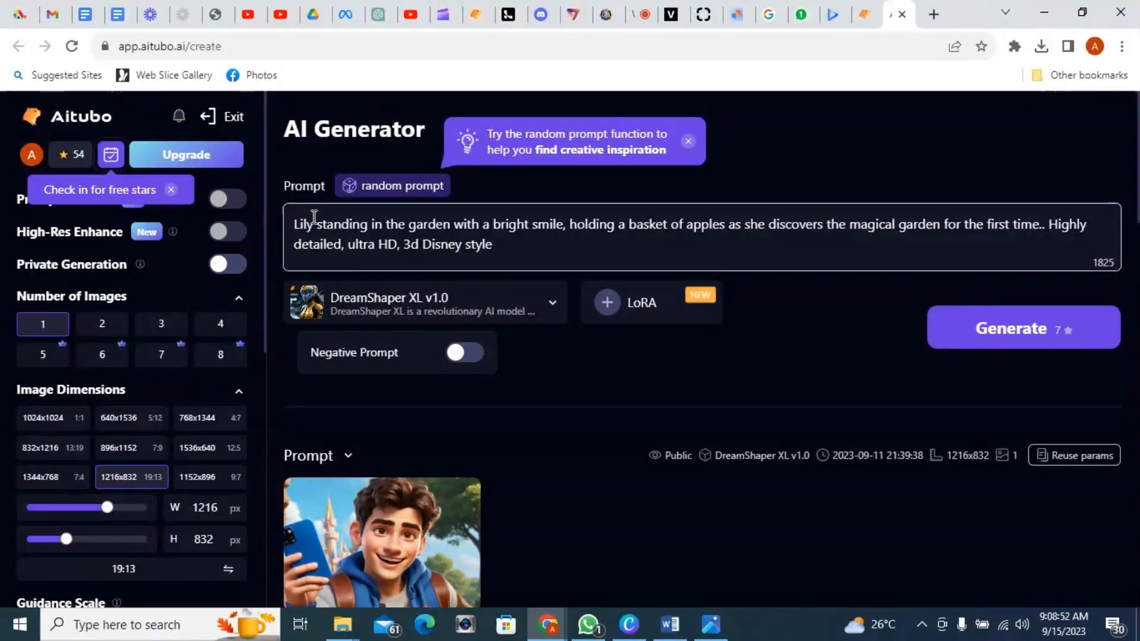
Step: Change 'Lily' at the start of the prompt to 'a little girl'
left_click_drag(314, 226, 290, 224)
type("a litt")
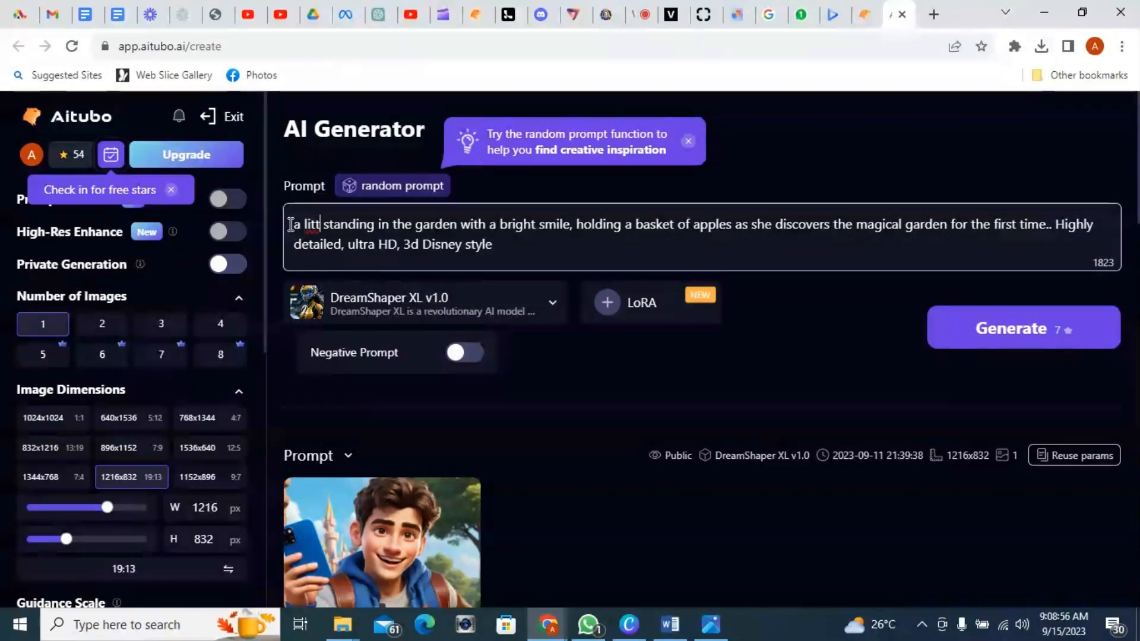
type("le ")
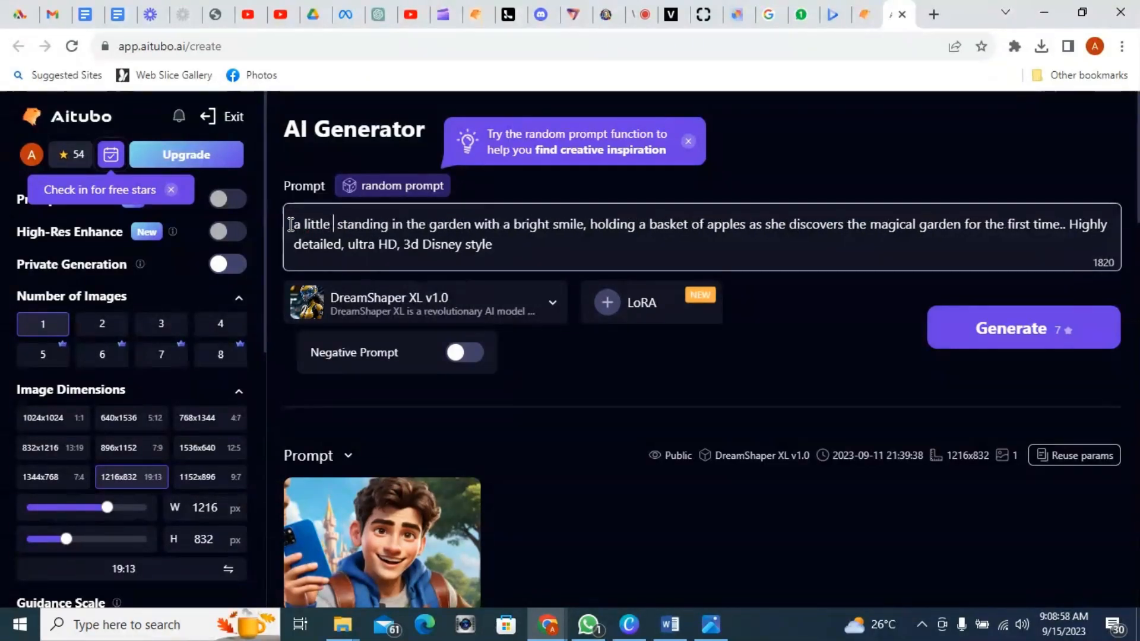
type("gir")
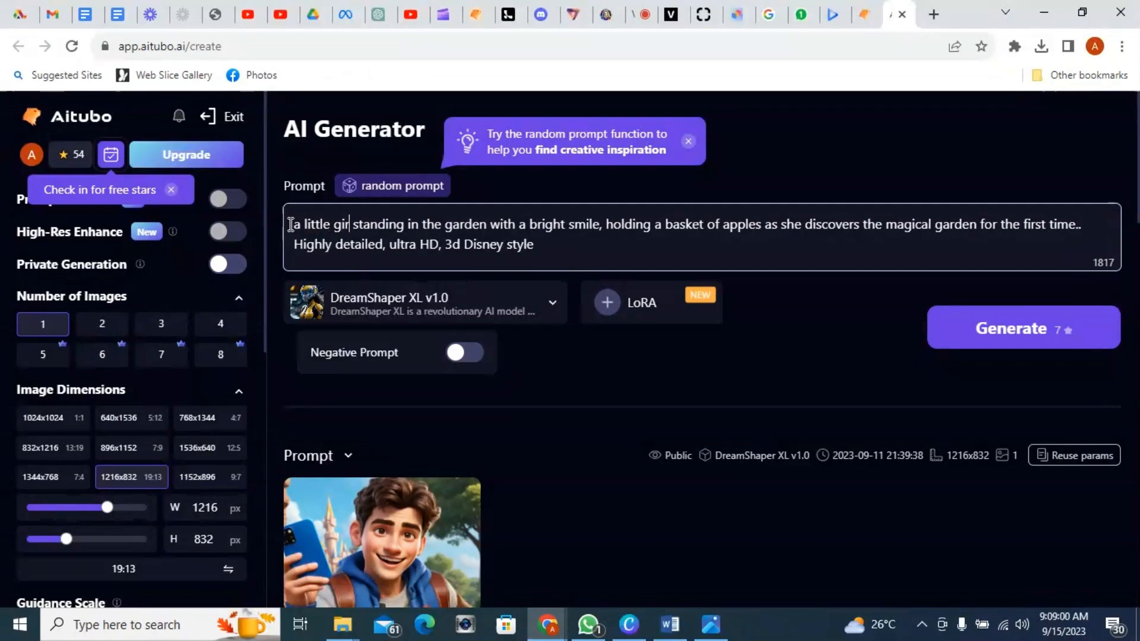
type("l")
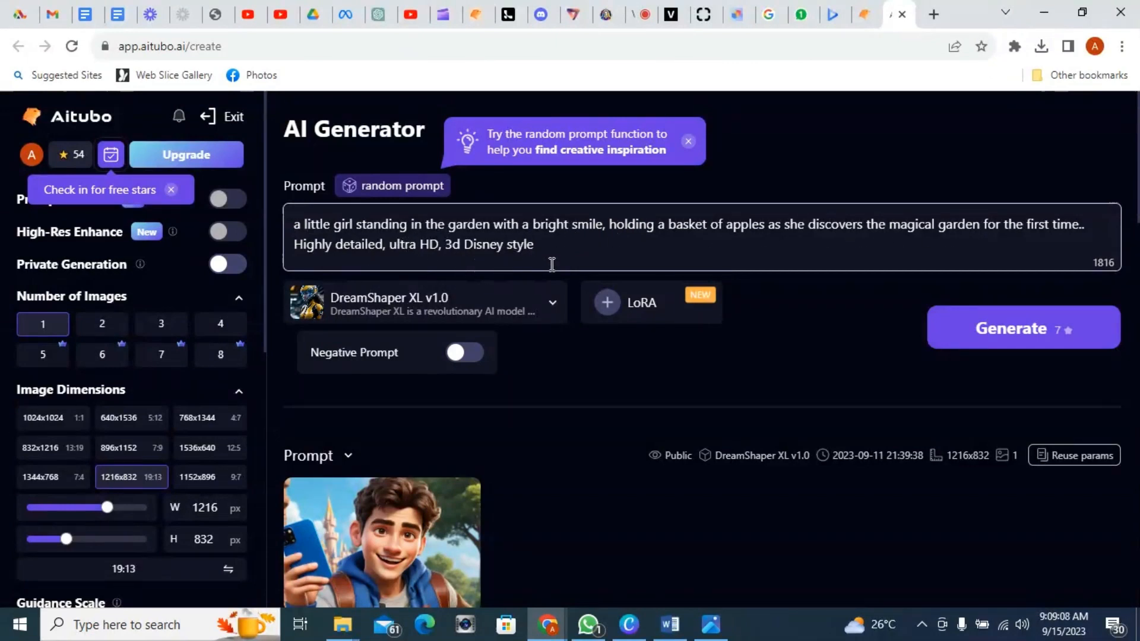
Step: Select DreamShaper XL v1.0 as the generation model
left_click(532, 312)
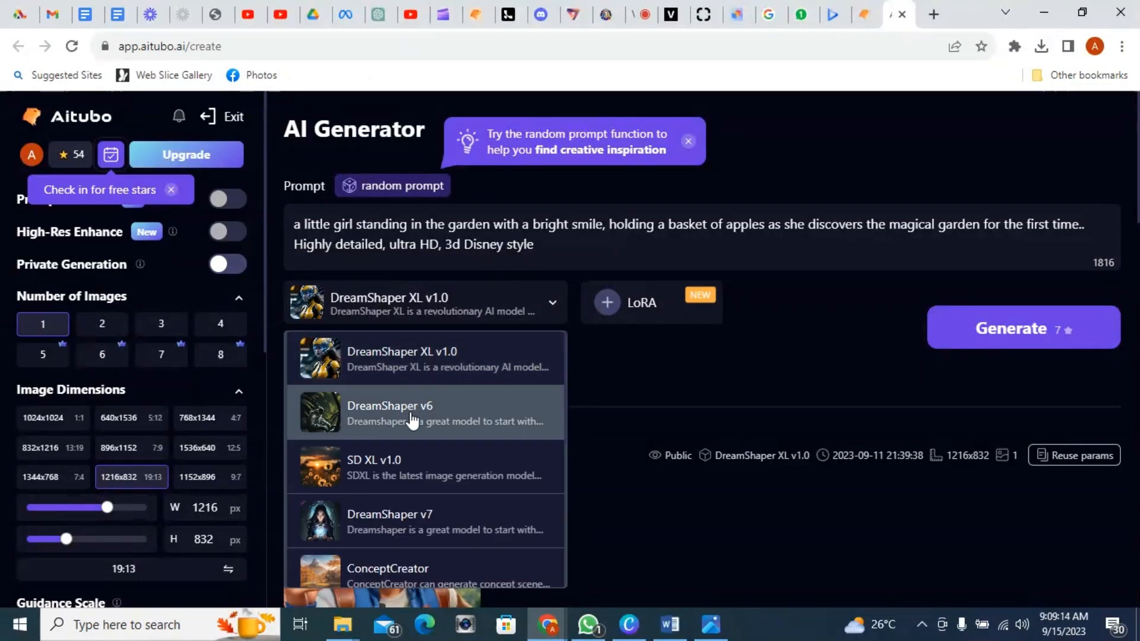
left_click(436, 371)
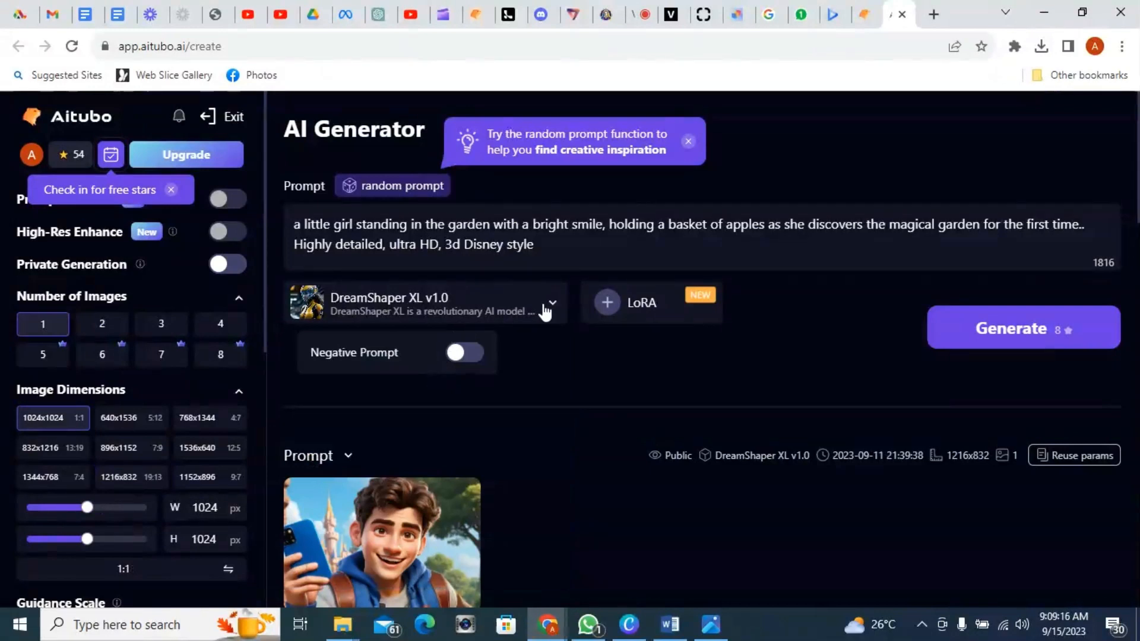
left_click(100, 328)
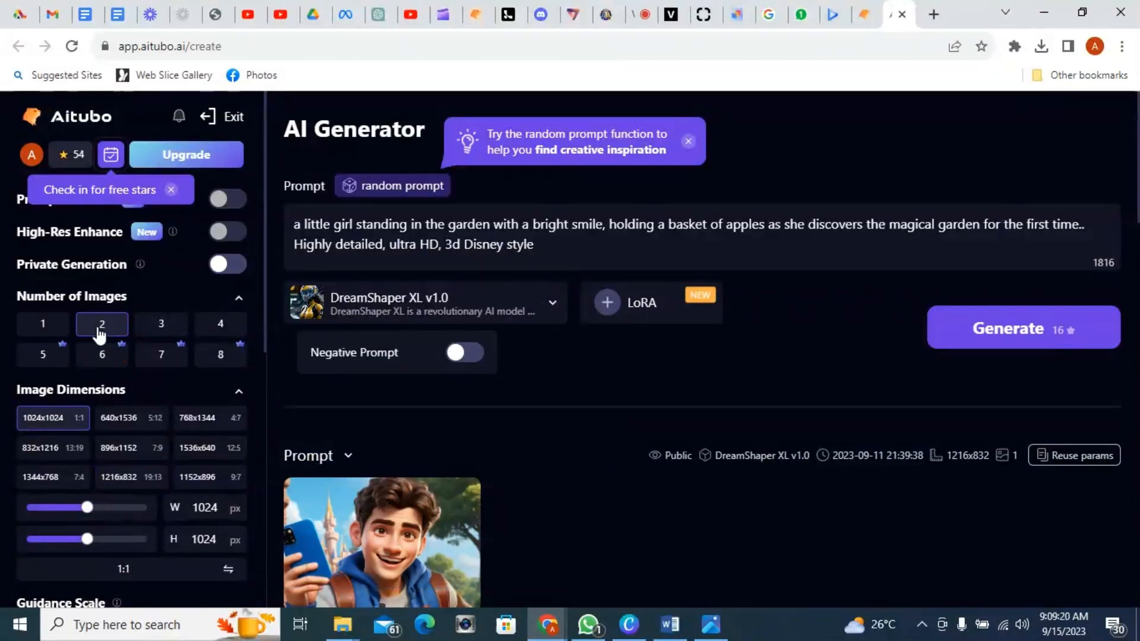
left_click(167, 335)
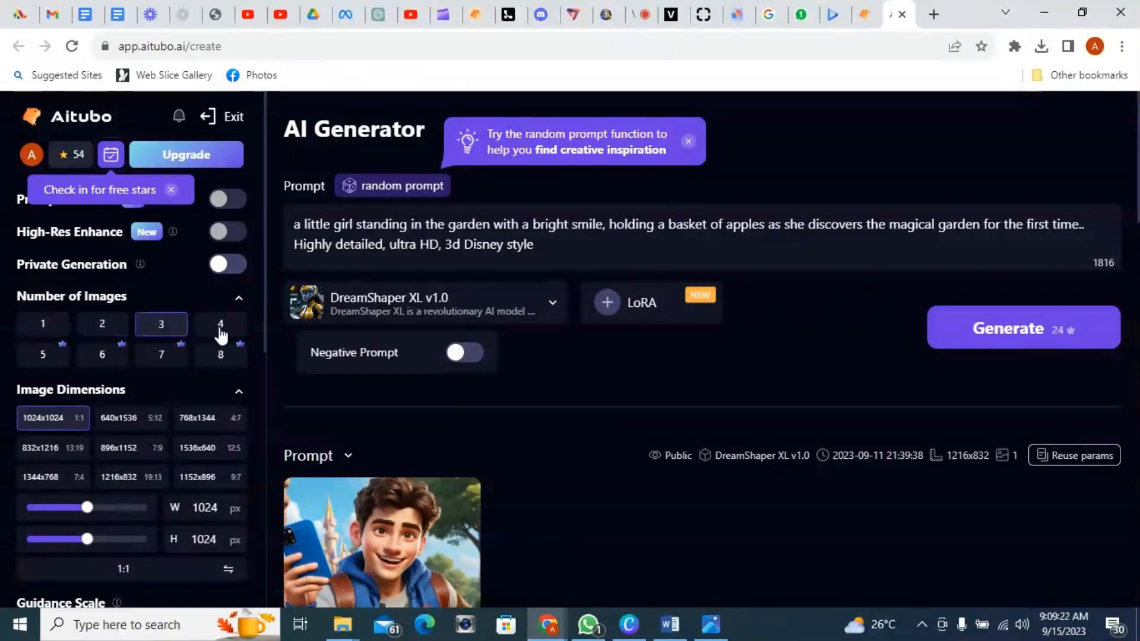
left_click(221, 332)
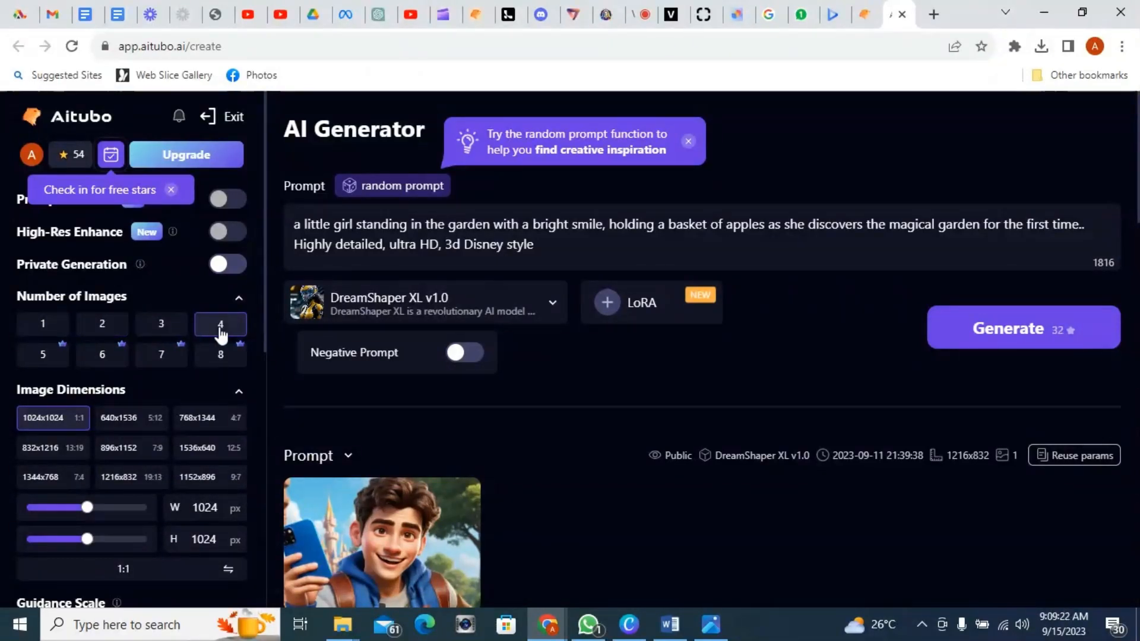
left_click(55, 333)
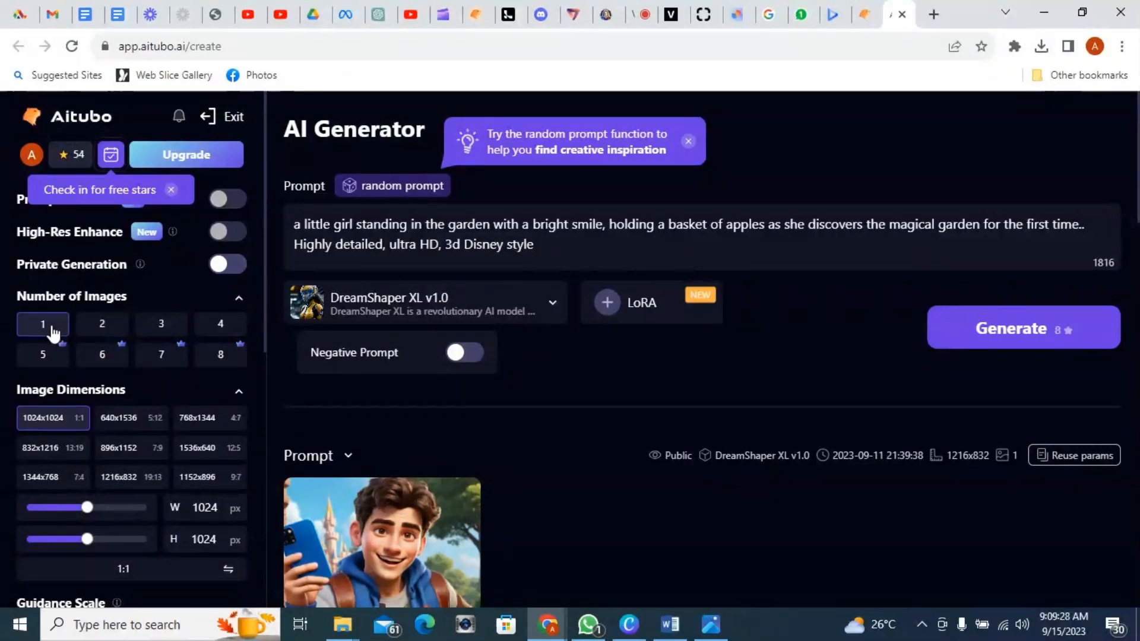
Step: Set the image dimensions to 1216x832
scroll(121, 440, "down", 2)
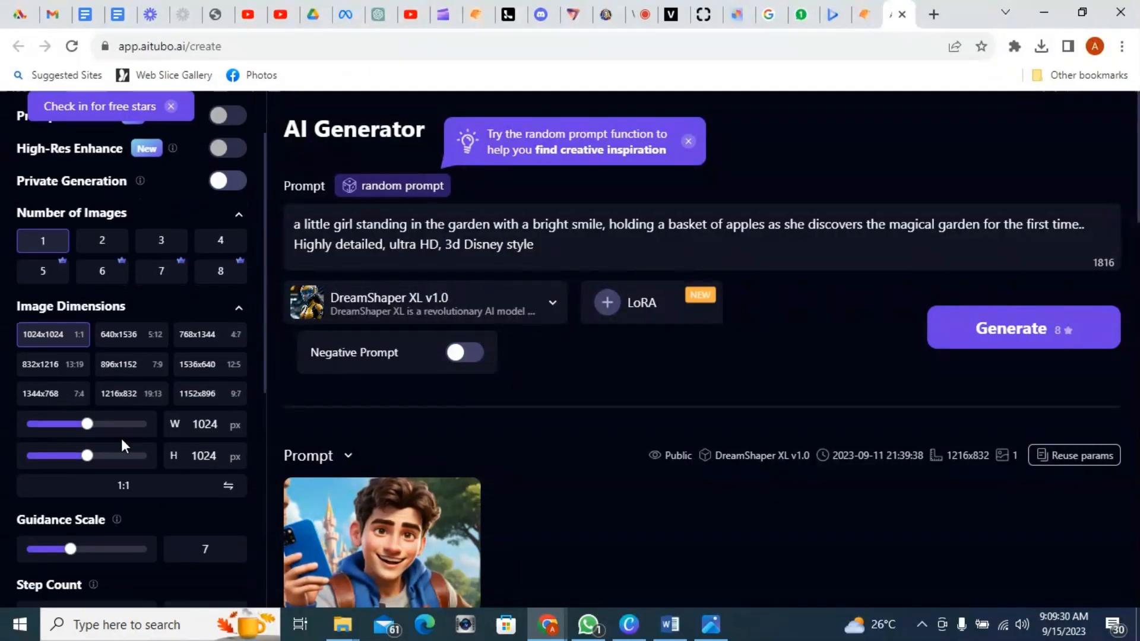
scroll(121, 438, "down", 3)
scroll(121, 438, "up", 2)
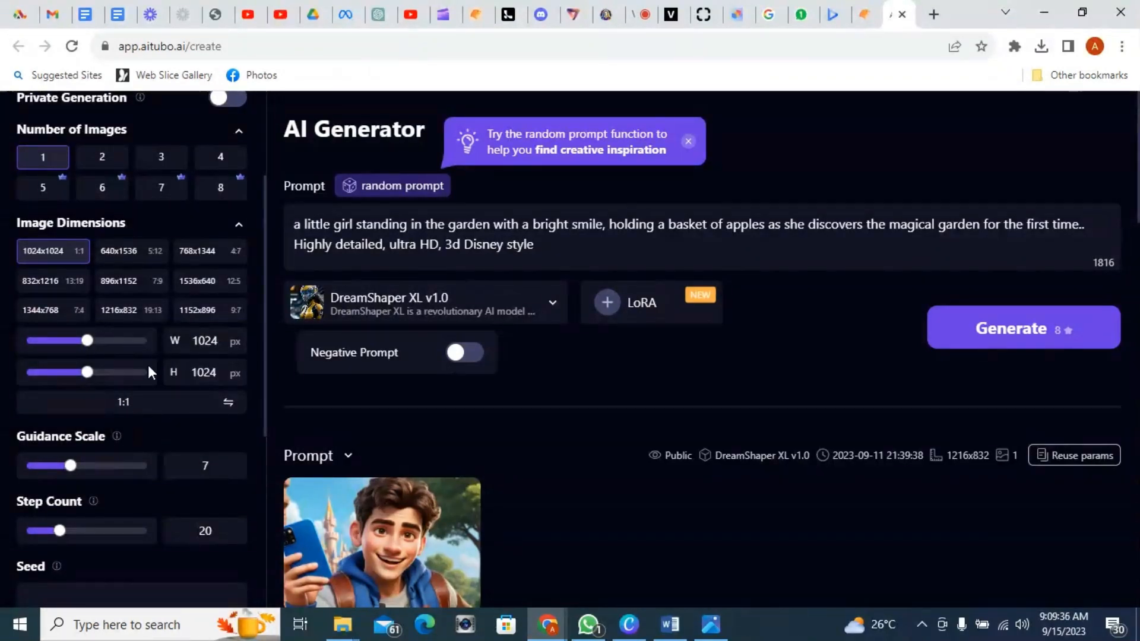
scroll(116, 416, "down", 2)
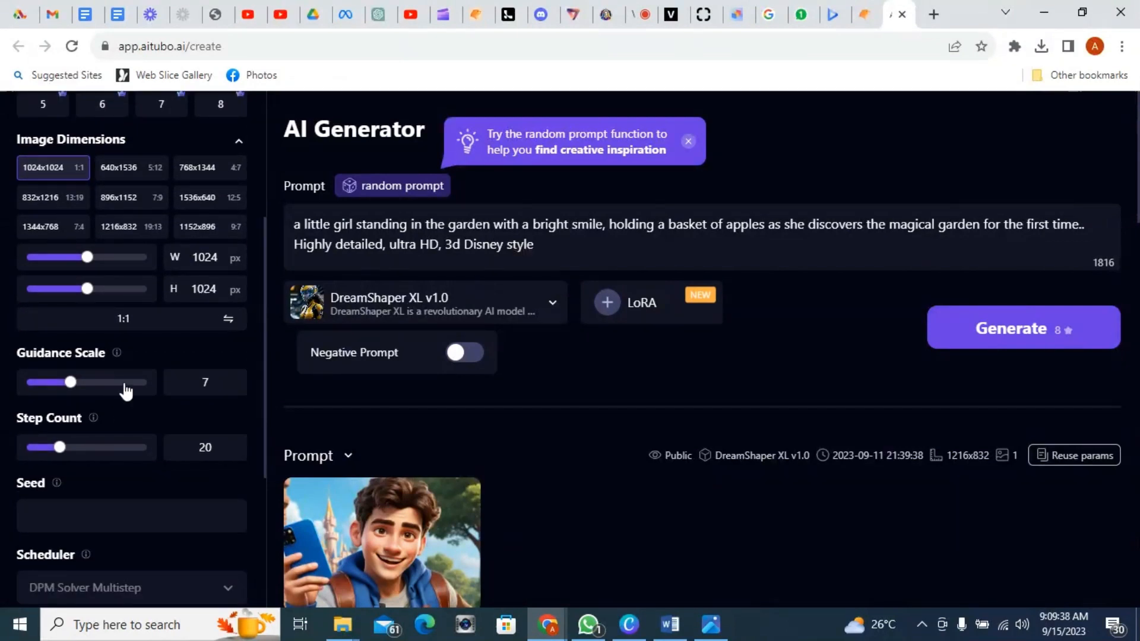
scroll(127, 366, "up", 2)
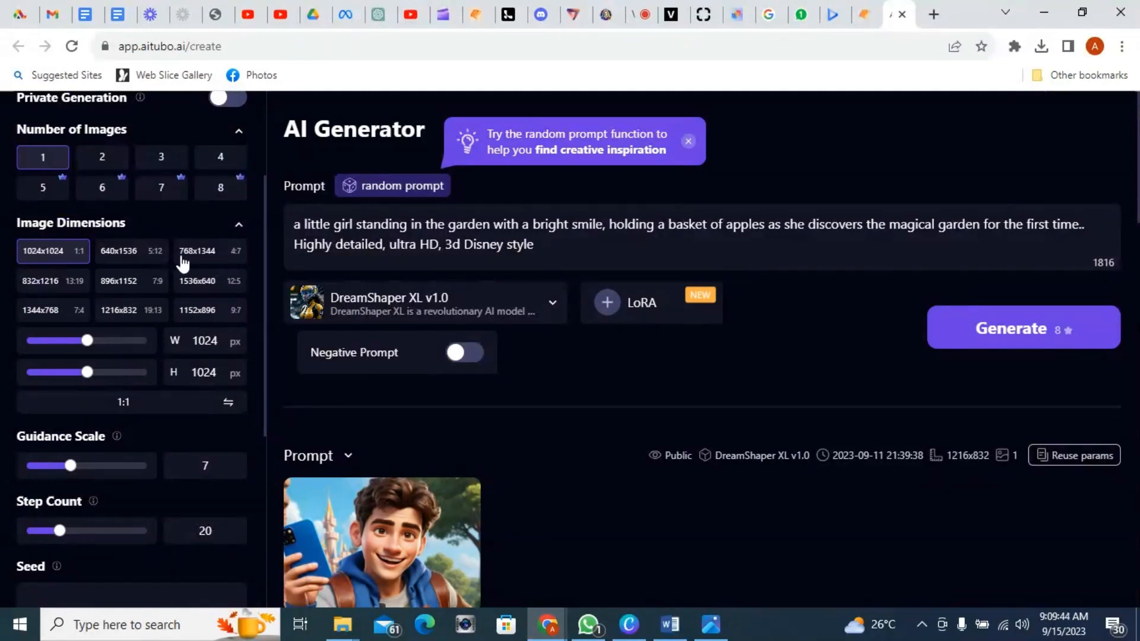
left_click(125, 310)
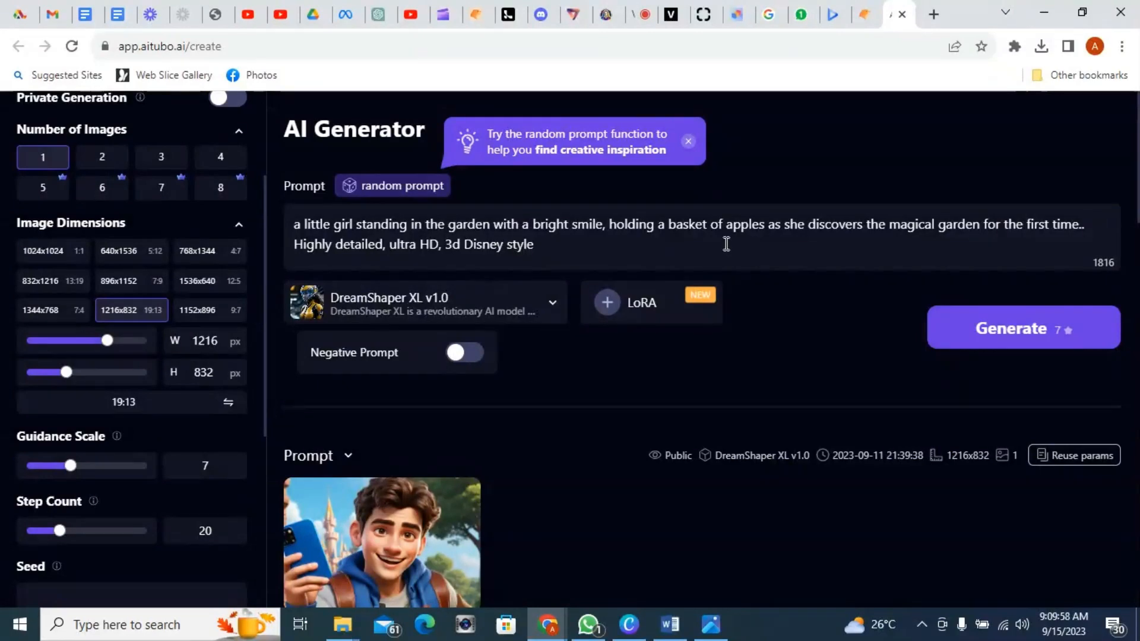
Step: Generate one image from the little-girl garden prompt
scroll(891, 279, "down", 1)
left_click(1018, 247)
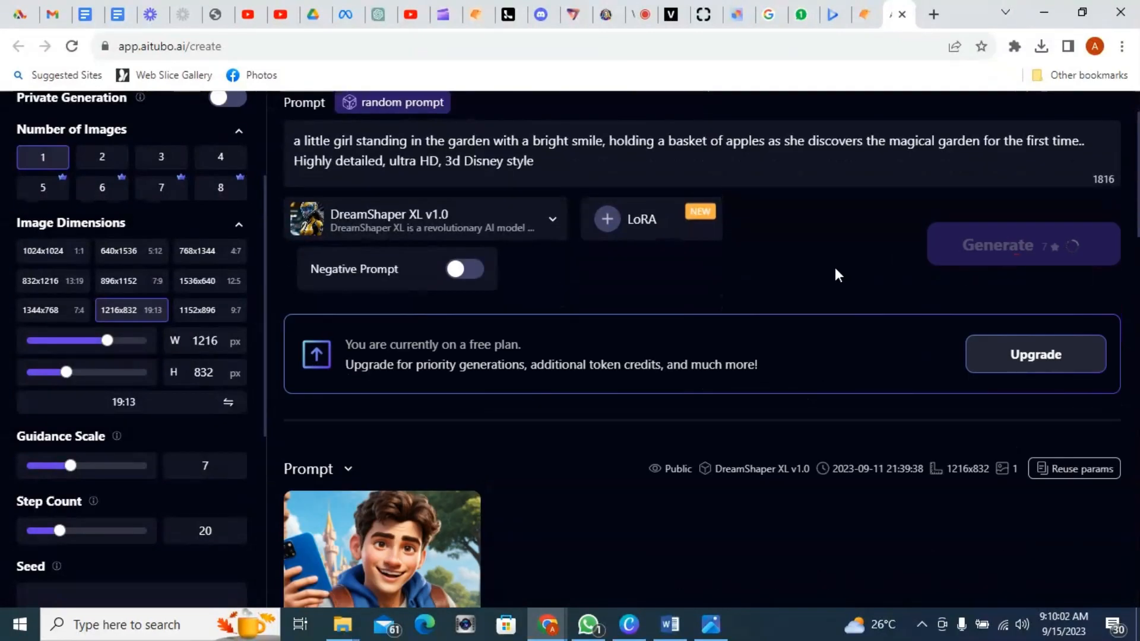
scroll(749, 343, "down", 3)
scroll(749, 342, "up", 3)
scroll(729, 293, "up", 1)
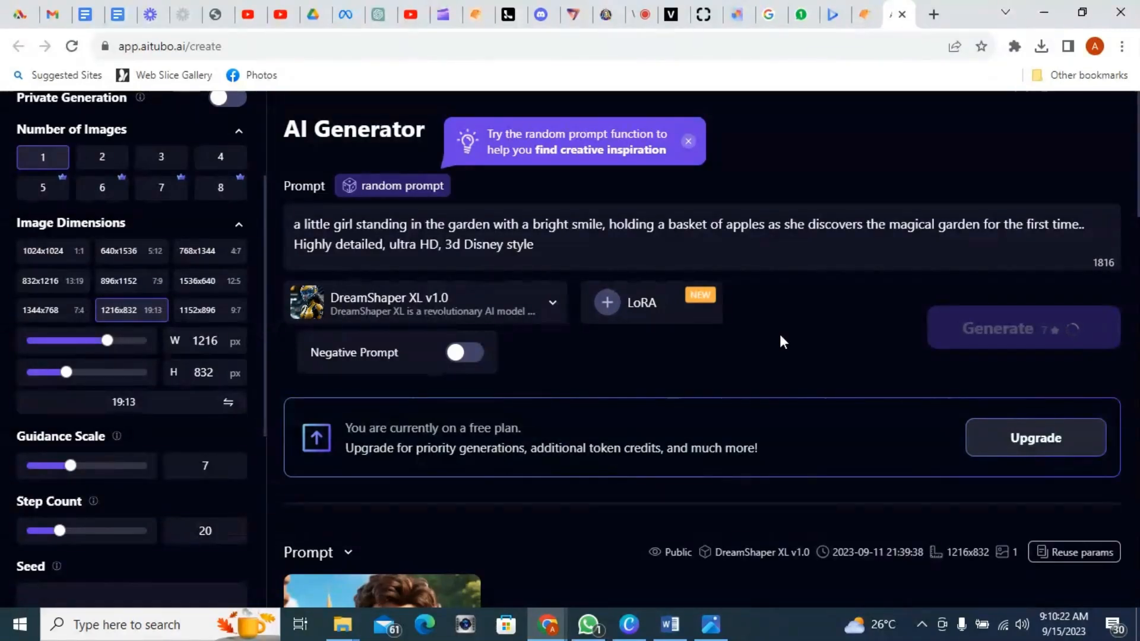
scroll(779, 336, "down", 1)
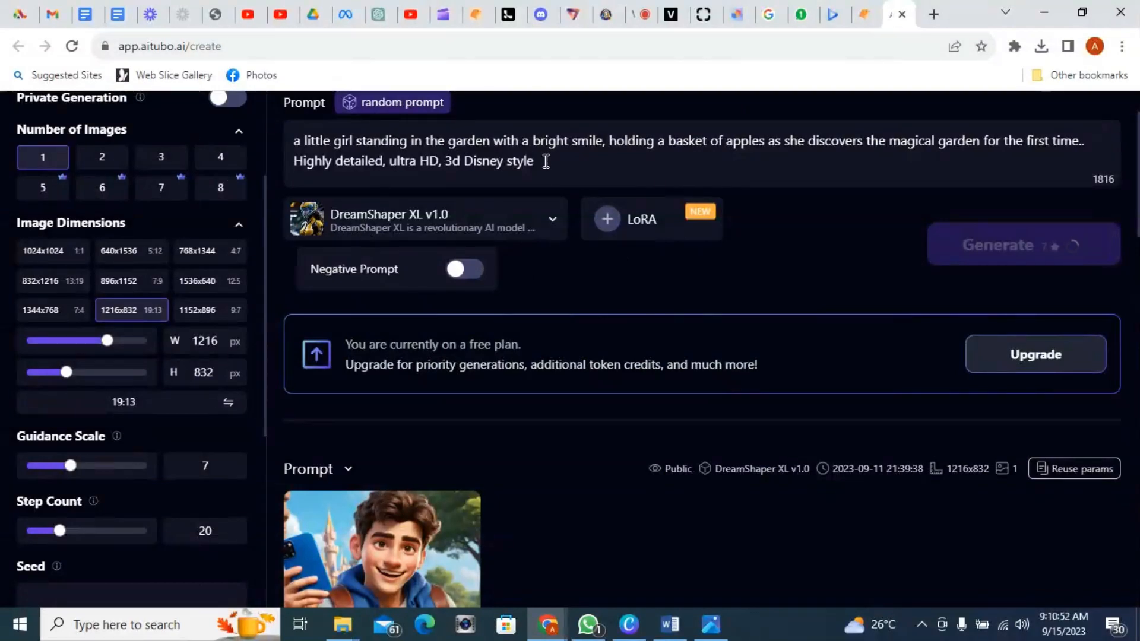
Step: Select and copy the entire prompt text
left_click_drag(545, 160, 255, 137)
right_click(336, 138)
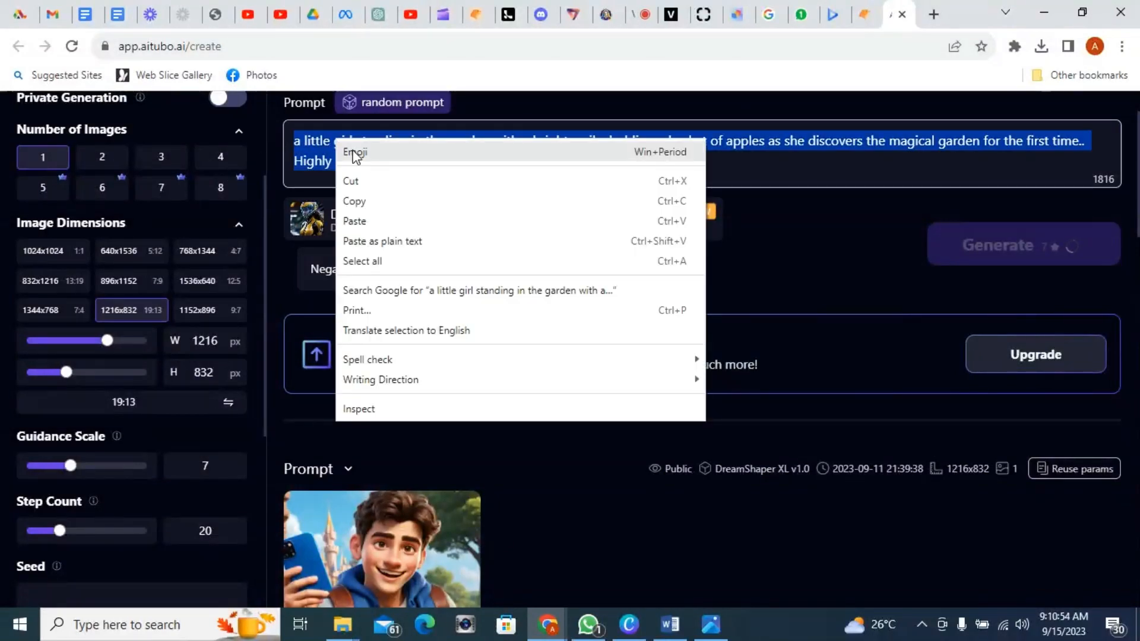
left_click(368, 202)
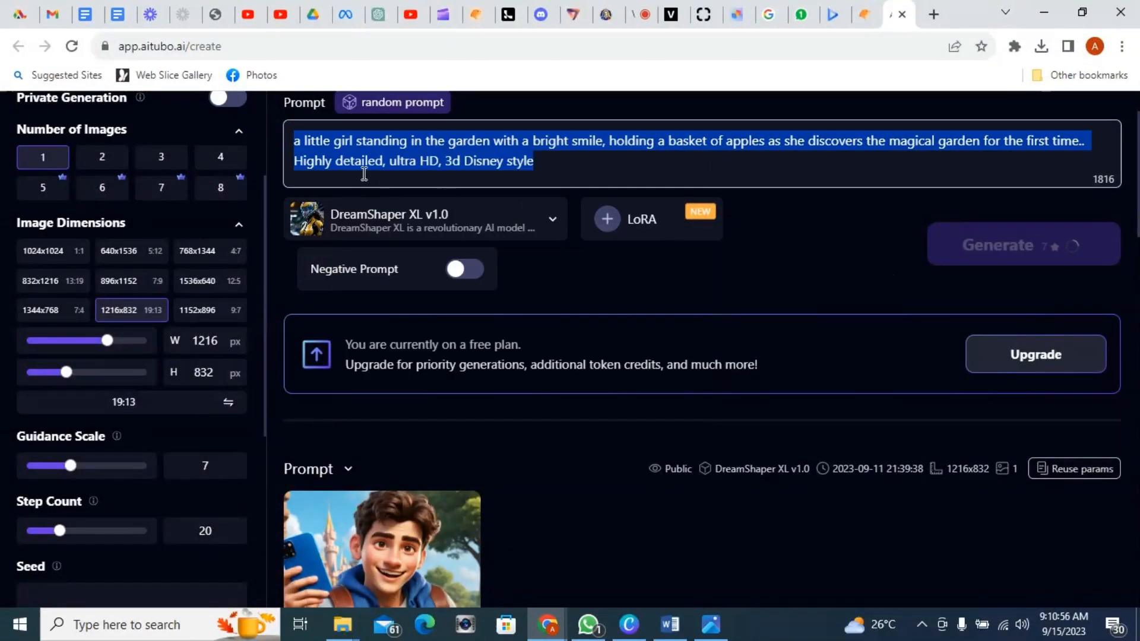
Step: Reload the page and retry generating the image with the same prompt
left_click(71, 46)
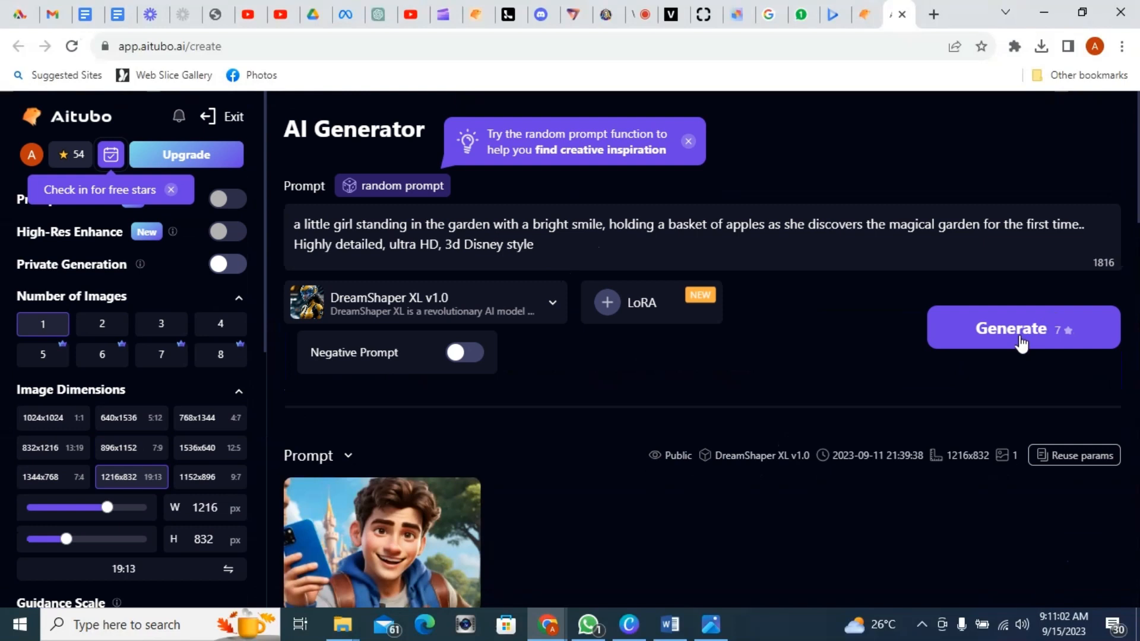
left_click(1015, 334)
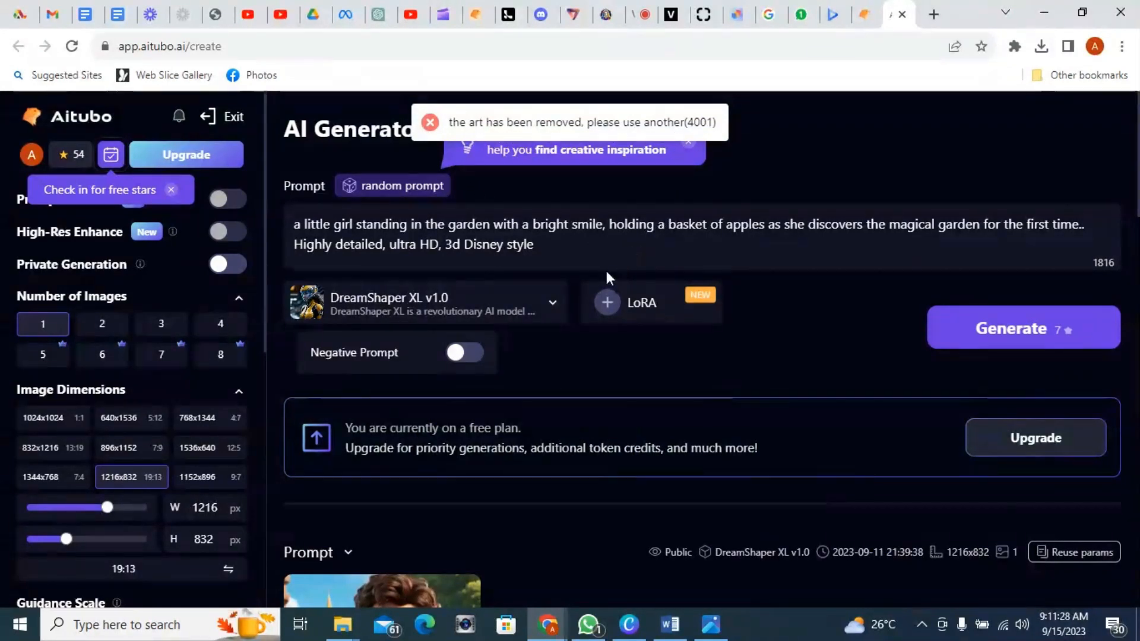
left_click(539, 247)
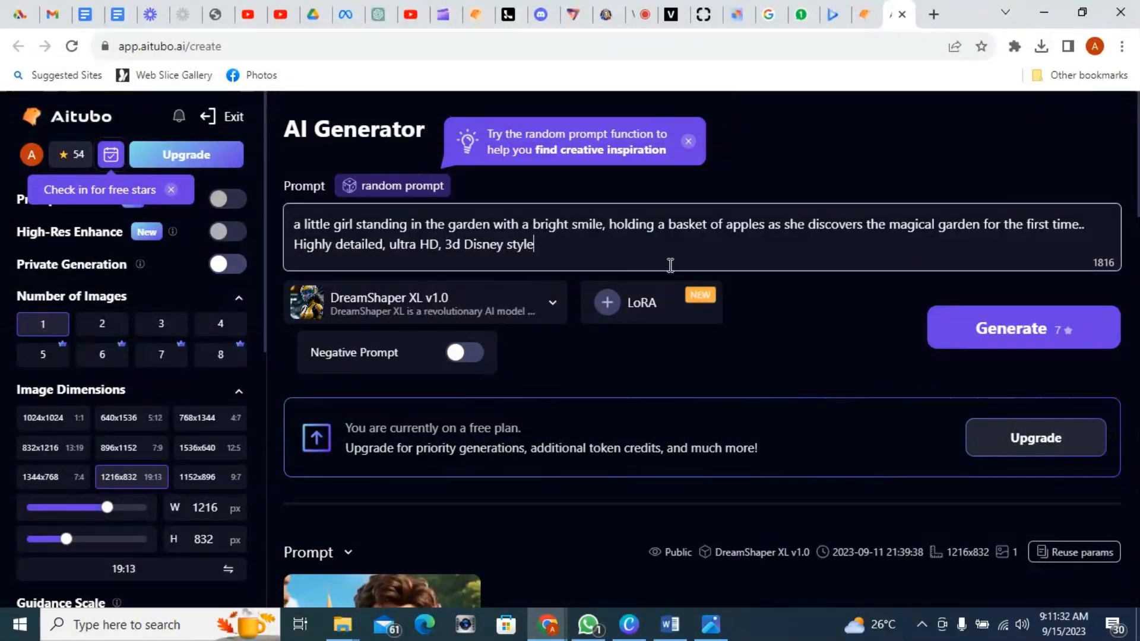
left_click(1031, 333)
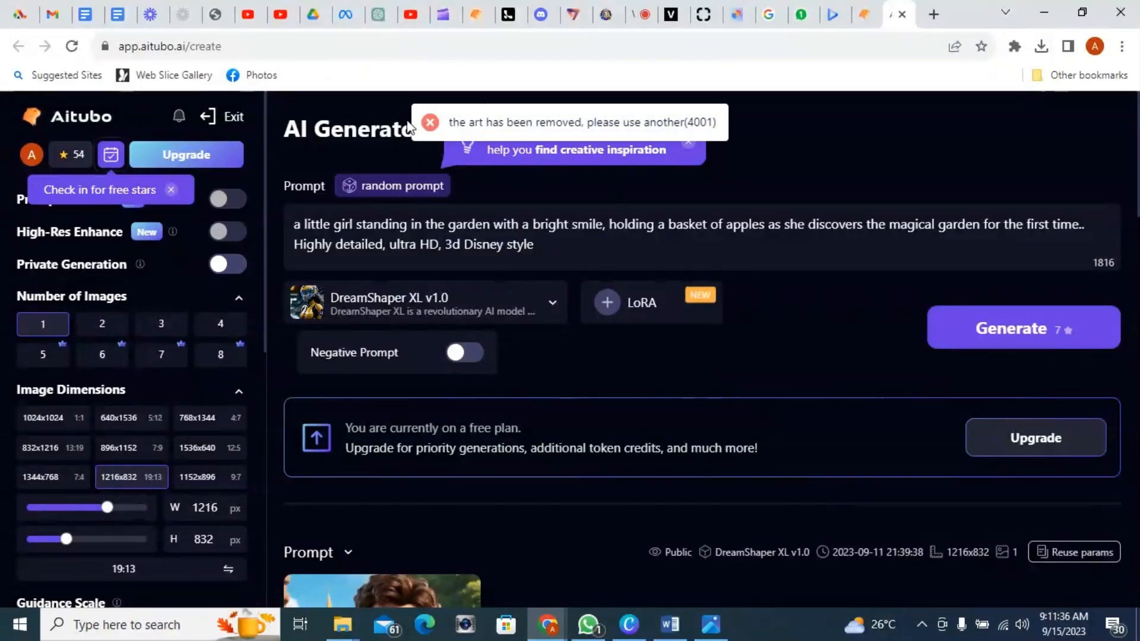
left_click(71, 46)
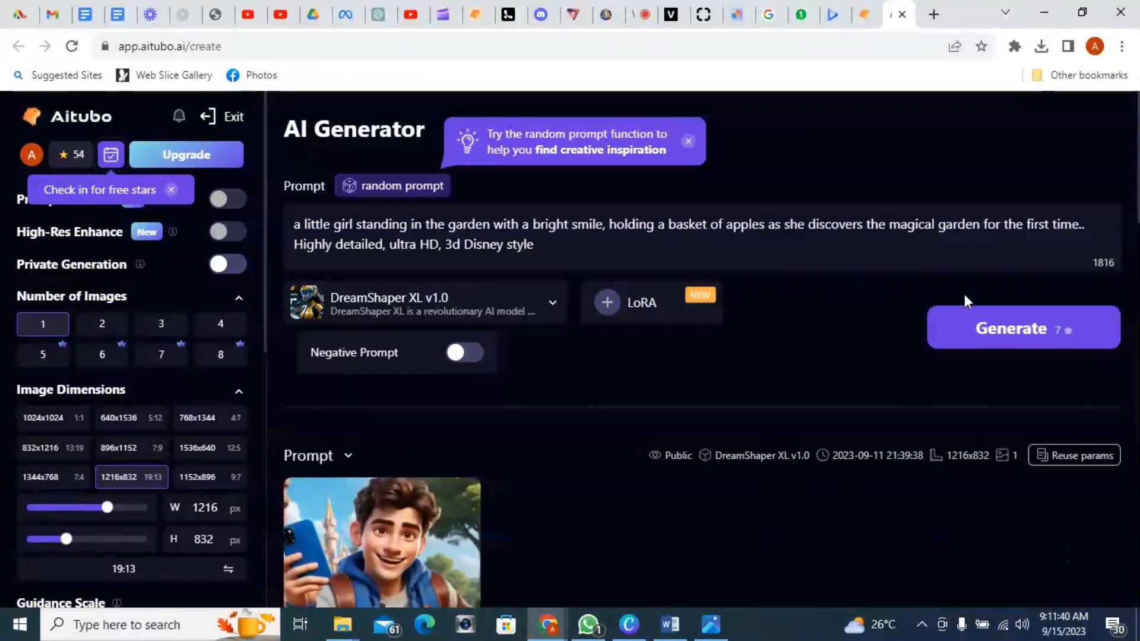
left_click(1017, 328)
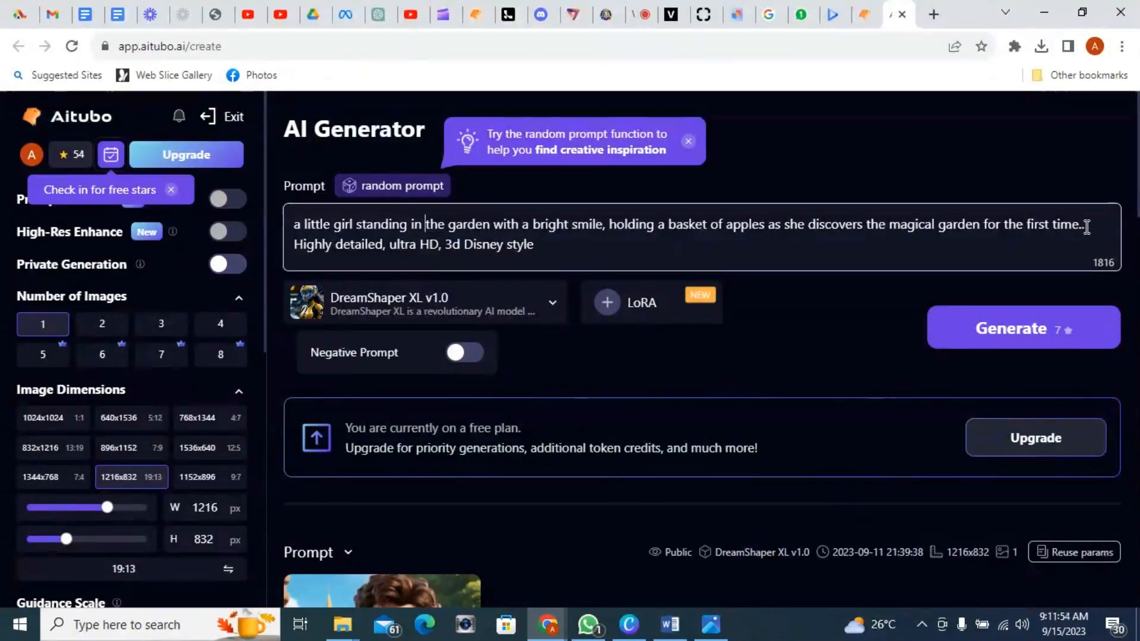
Step: Replace the prompt's first sentence with 'a little boy standing in the bush', keeping the style keywords
left_click_drag(1080, 225, 293, 222)
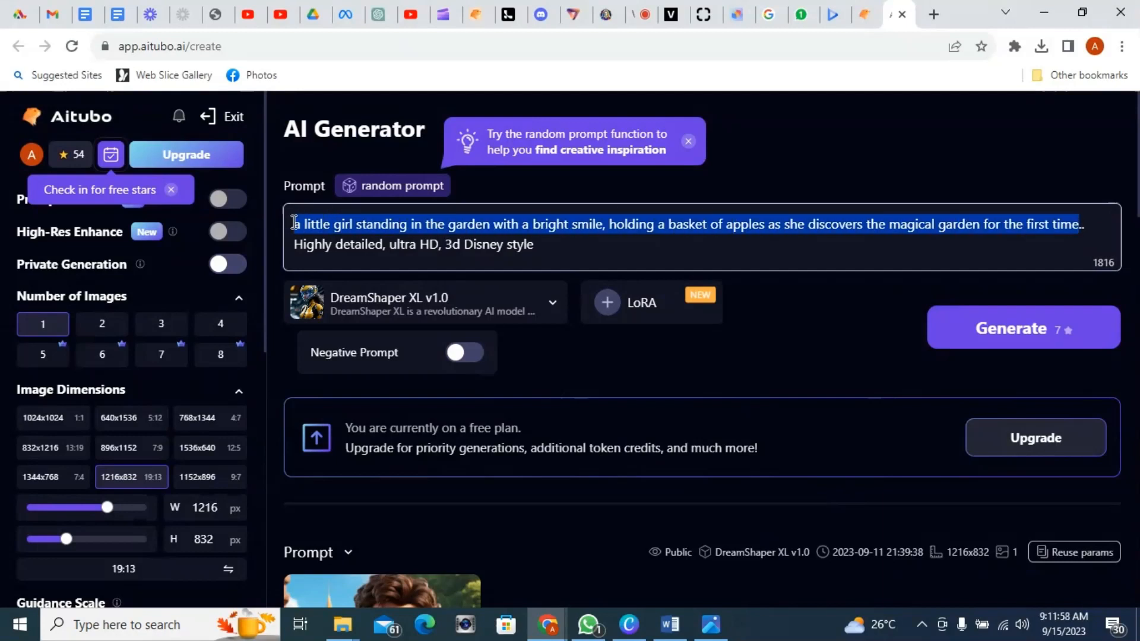
type("a li")
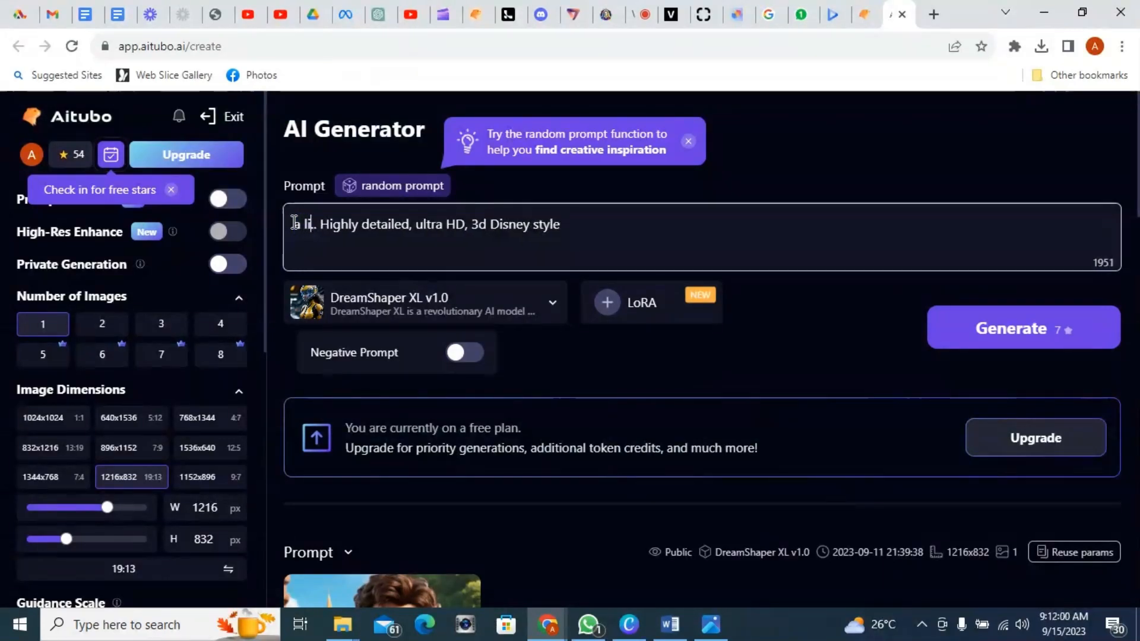
type("ttle b")
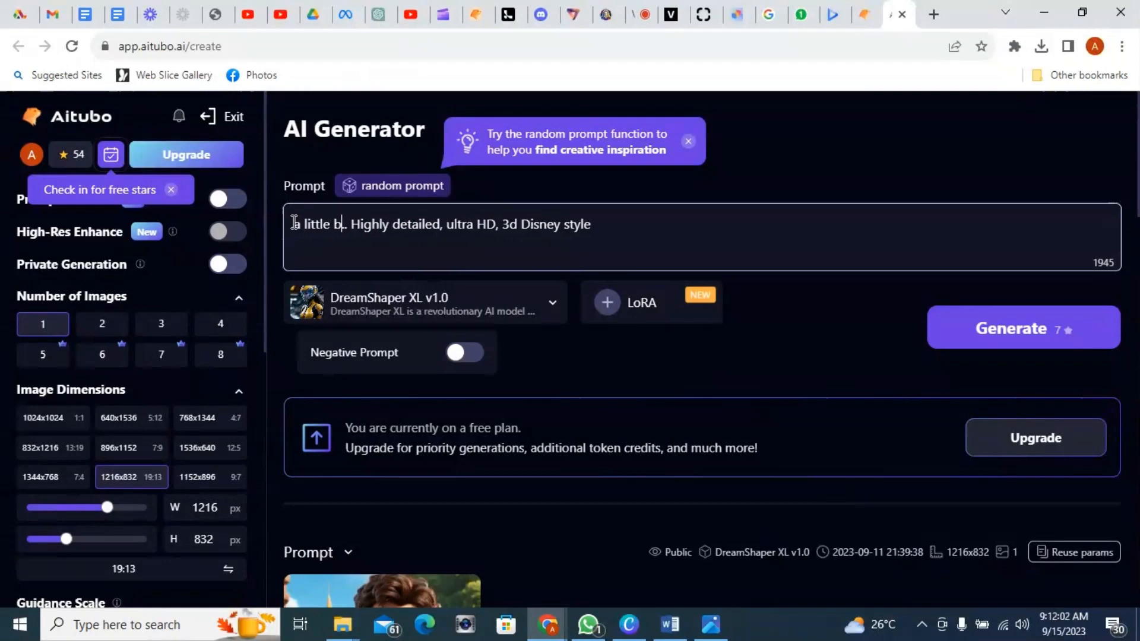
type("oy stand")
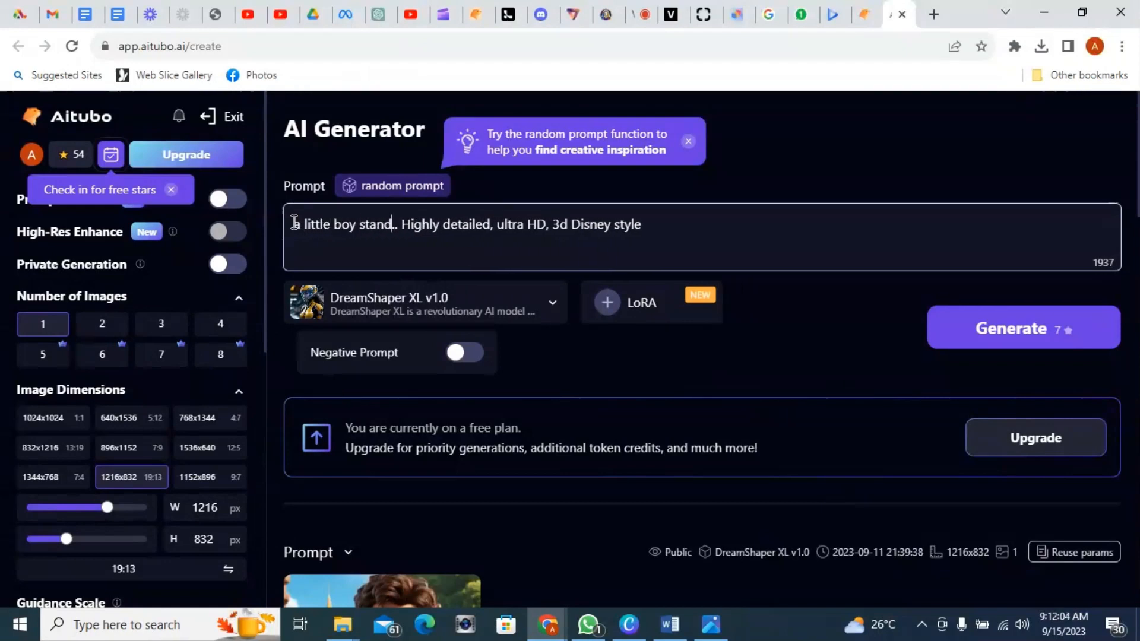
type("ing in ")
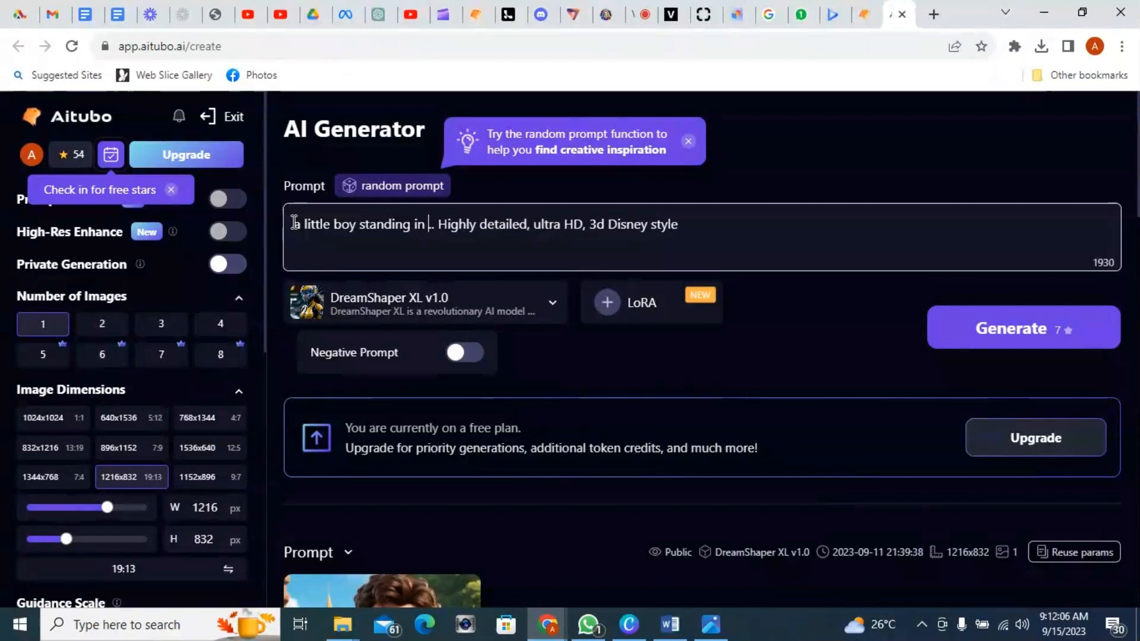
type("the bu")
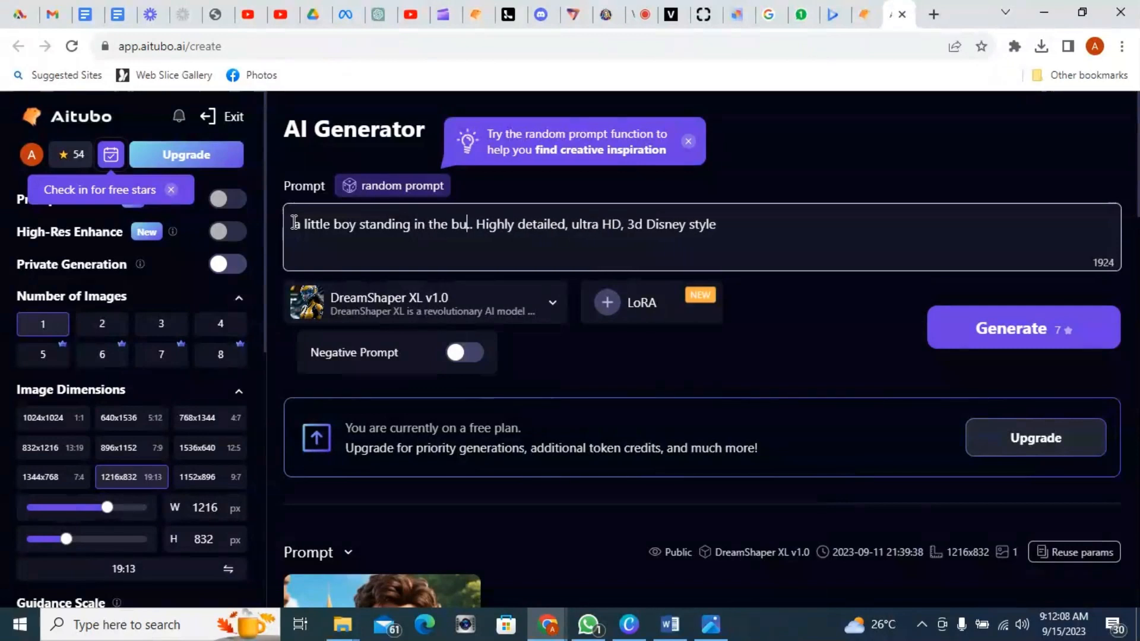
type("sh")
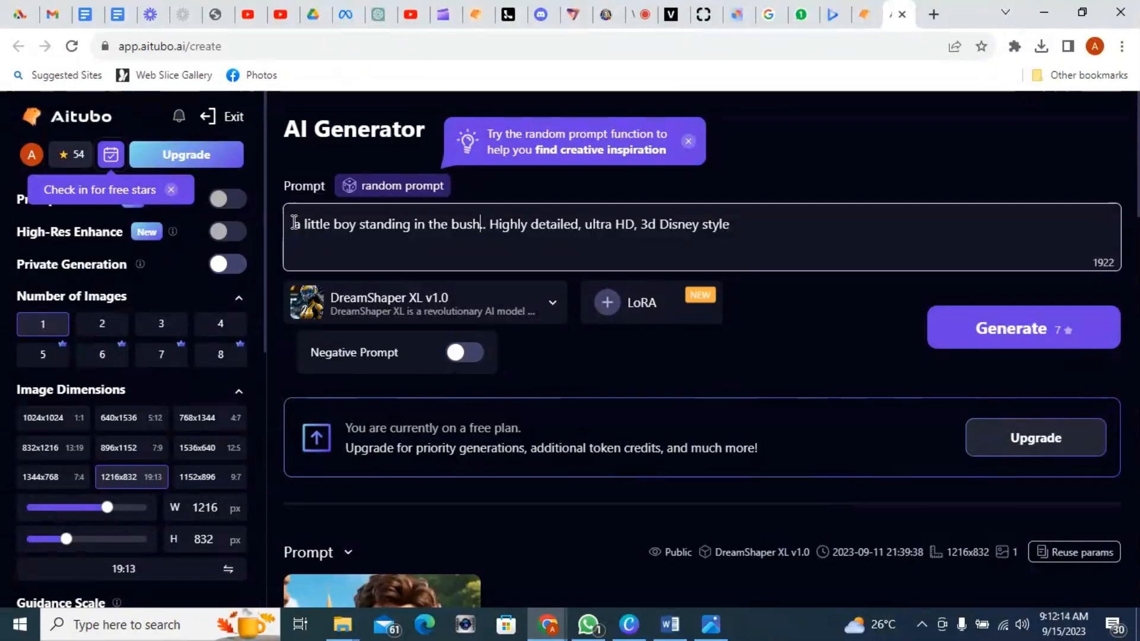
key("Delete")
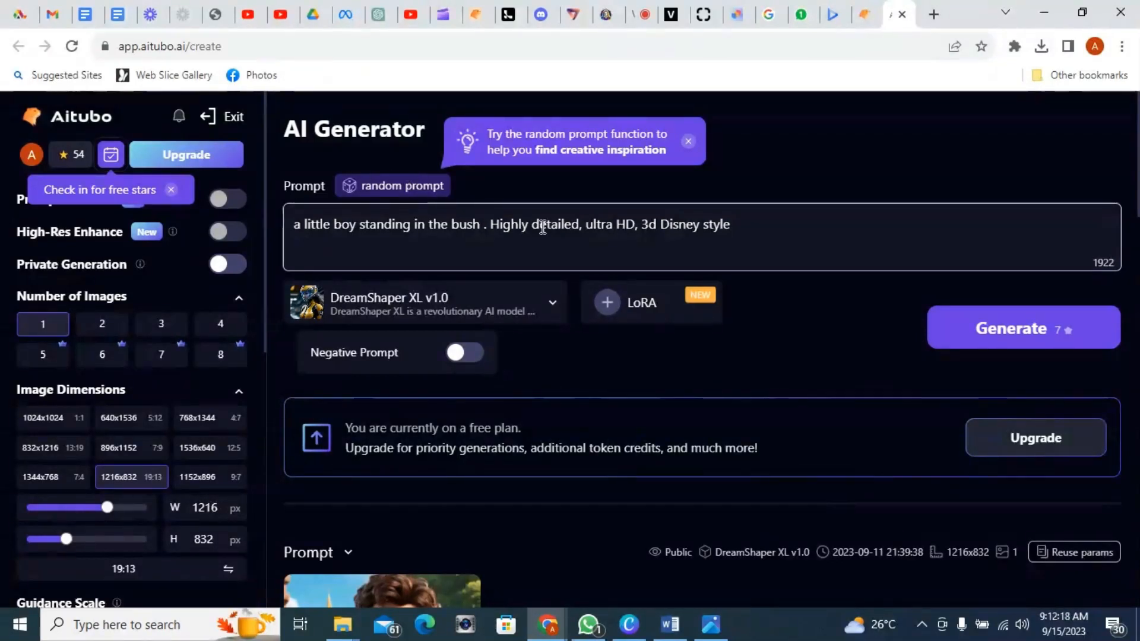
Step: Generate an image from the revised prompt, then reload the page and browse the generated results
left_click(1020, 331)
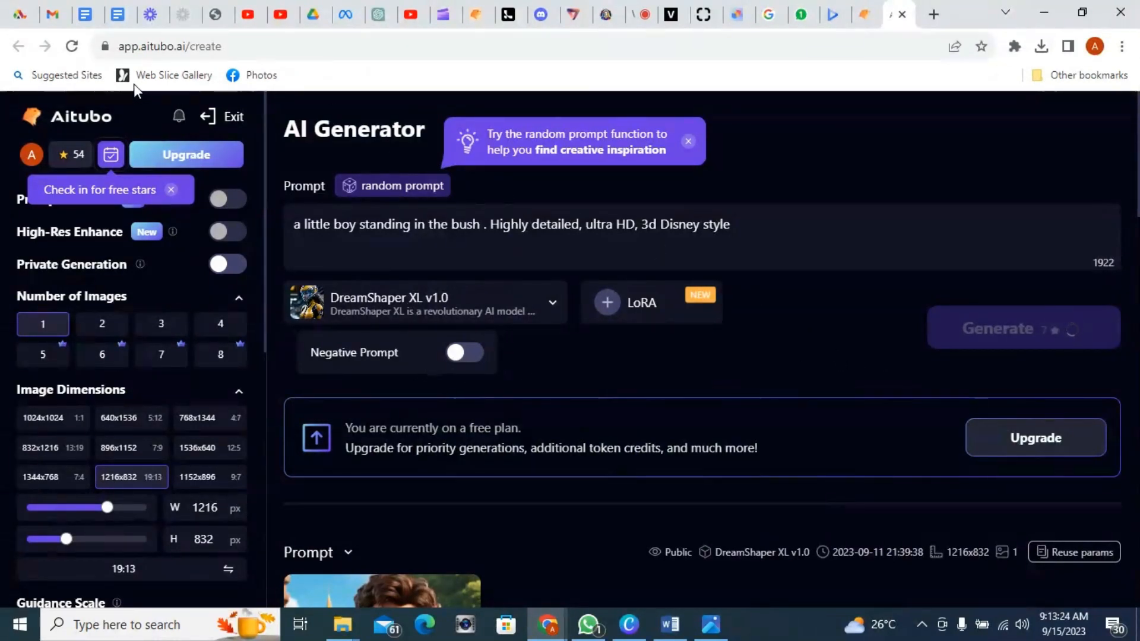
left_click(71, 46)
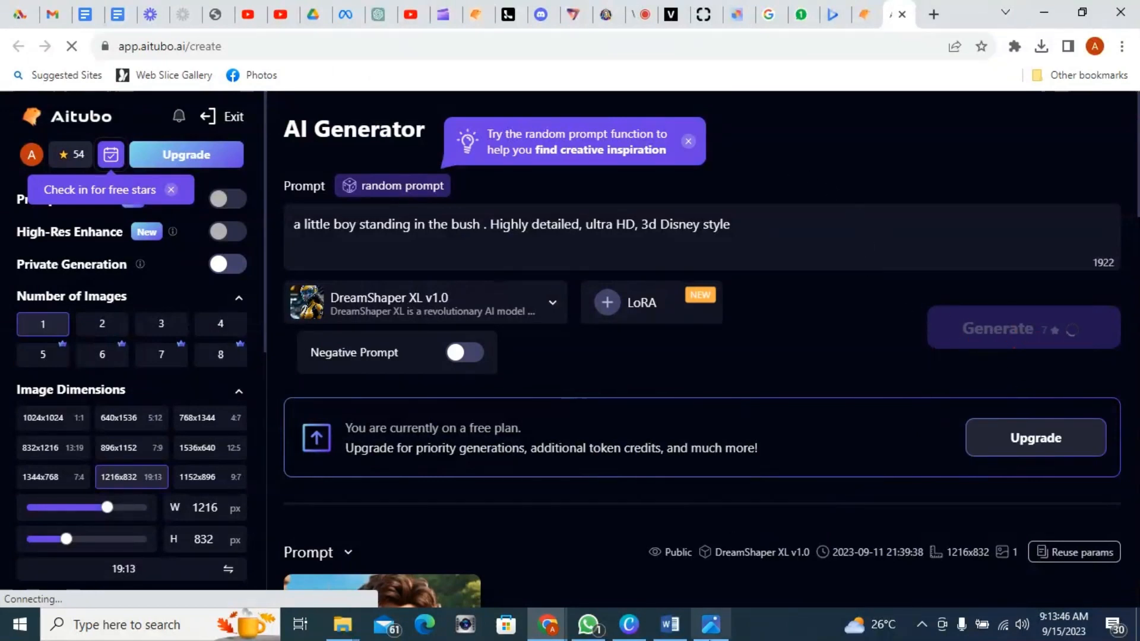
mouse_move(716, 628)
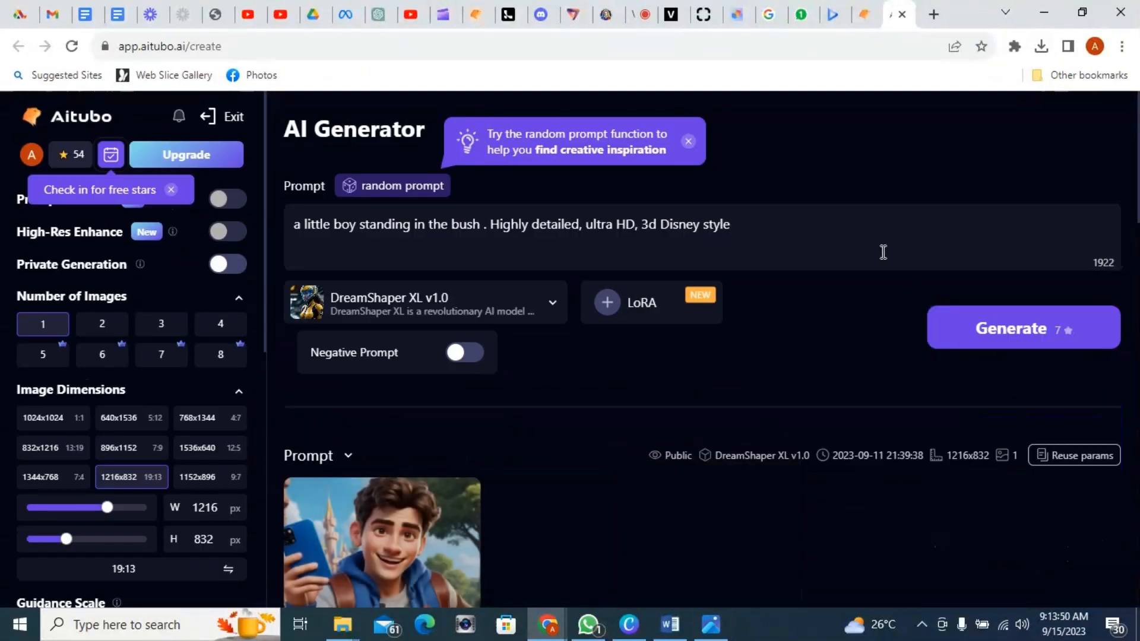
scroll(487, 505, "down", 3)
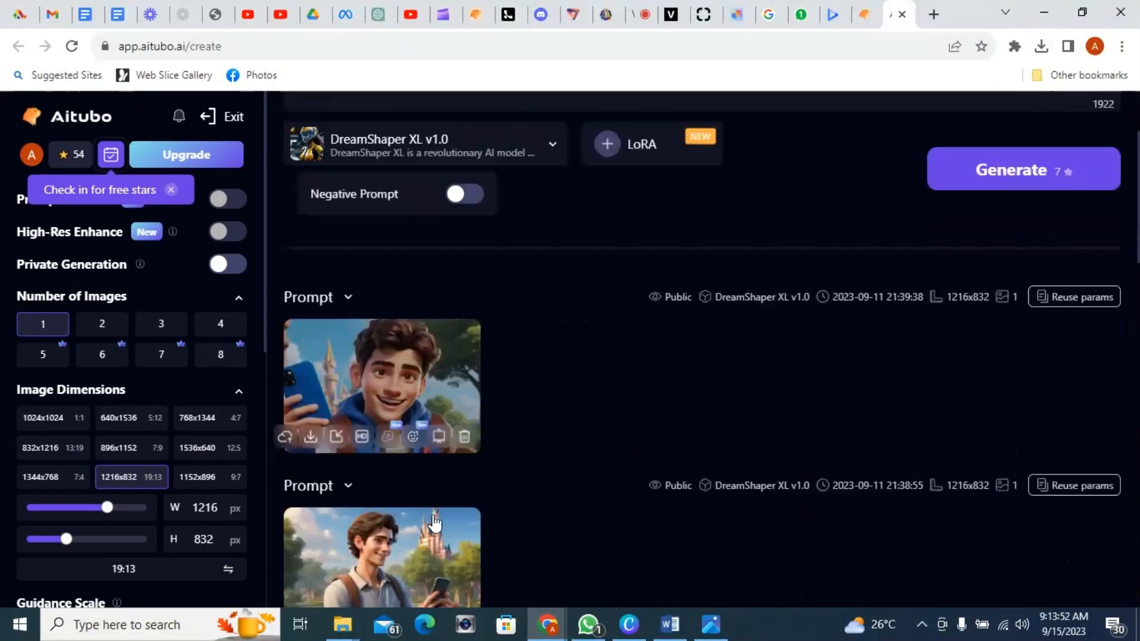
scroll(429, 439, "down", 2)
scroll(427, 433, "up", 5)
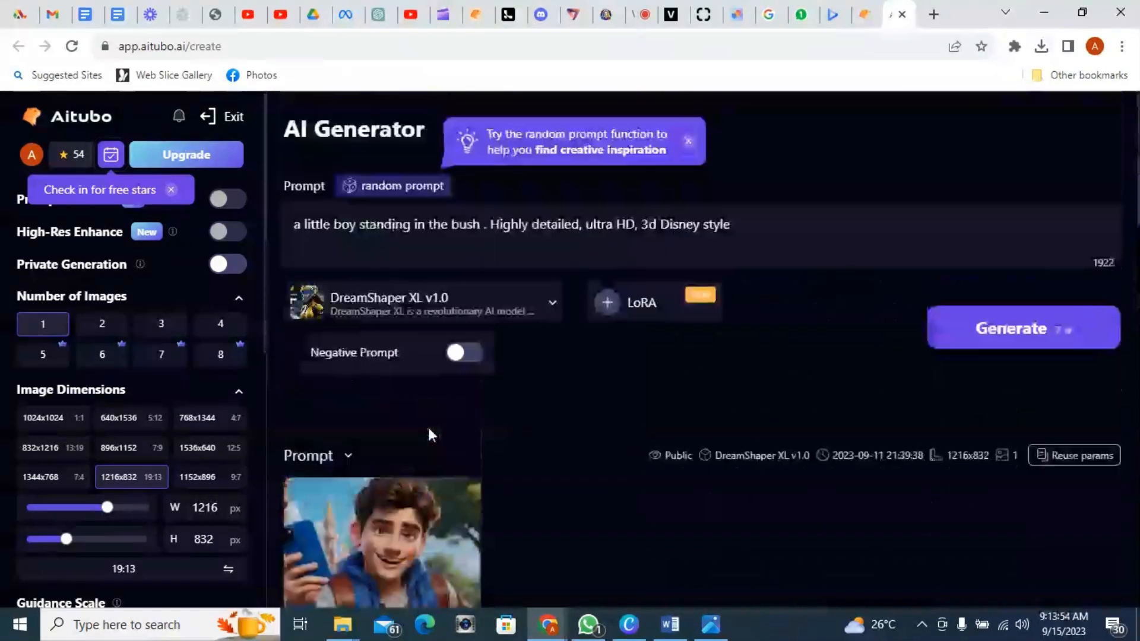
Step: Try generating the boy image again, then review the image generation slide listing Canva, Leonardo, Aitubo and ClipDrop
left_click(1044, 337)
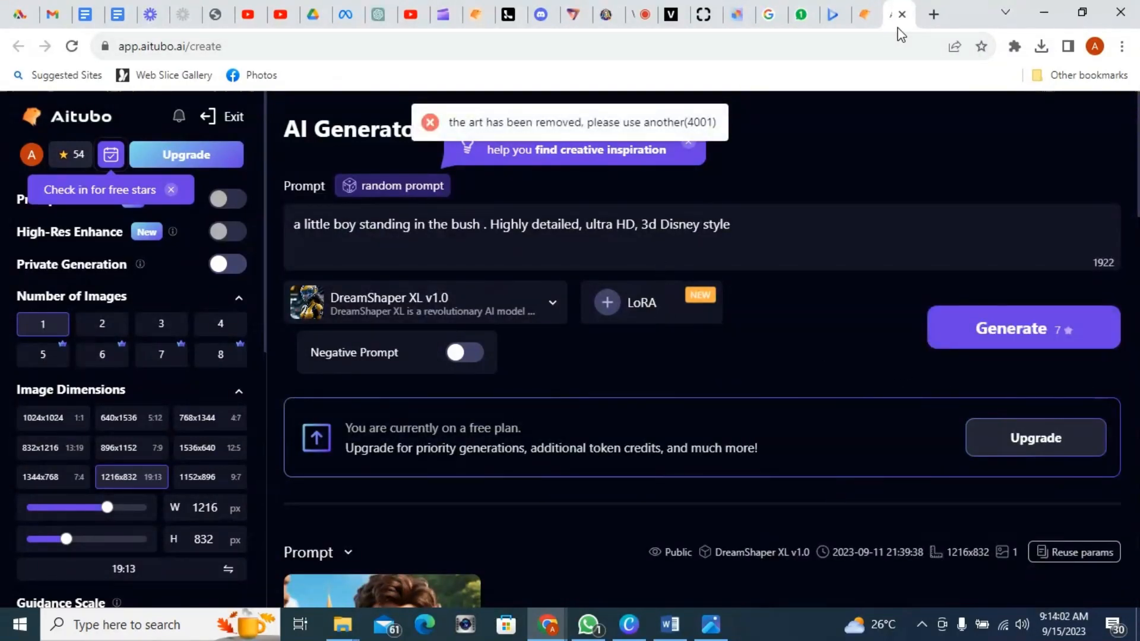
left_click(710, 625)
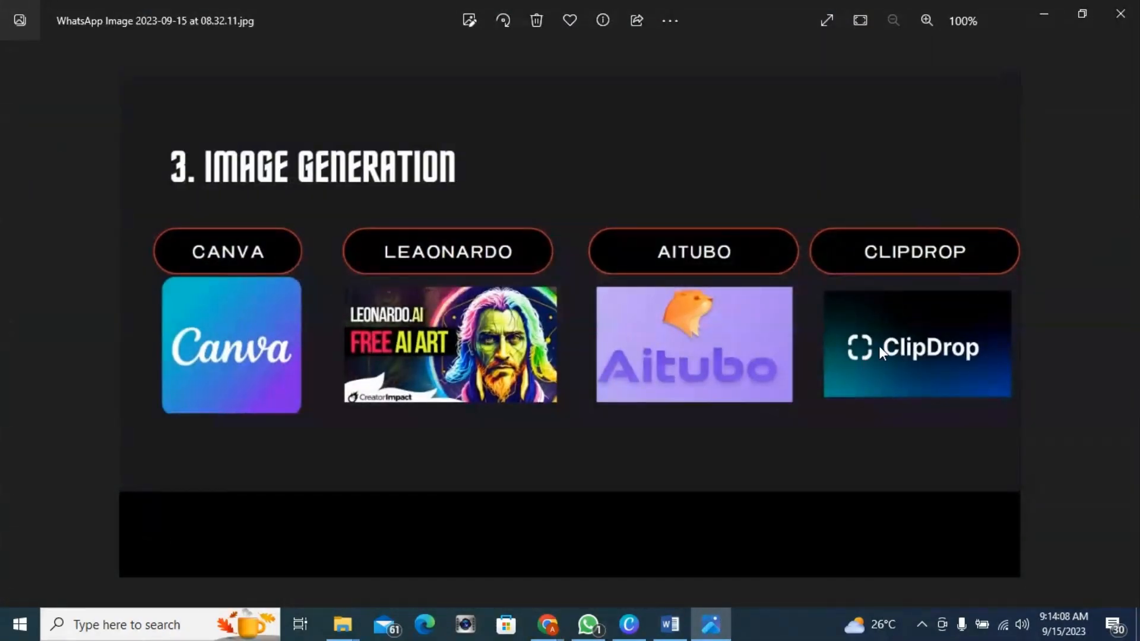
left_click(1044, 15)
Step: Open a new tab, go to Google and search for clipdrop ai to open the ClipDrop site
left_click(931, 14)
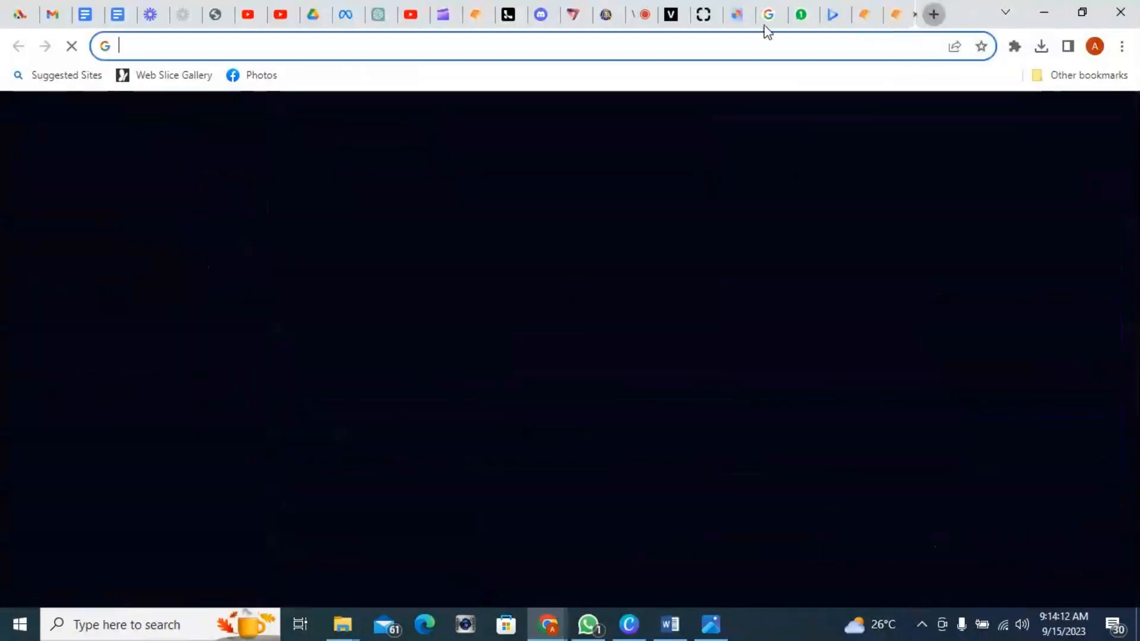
type("g")
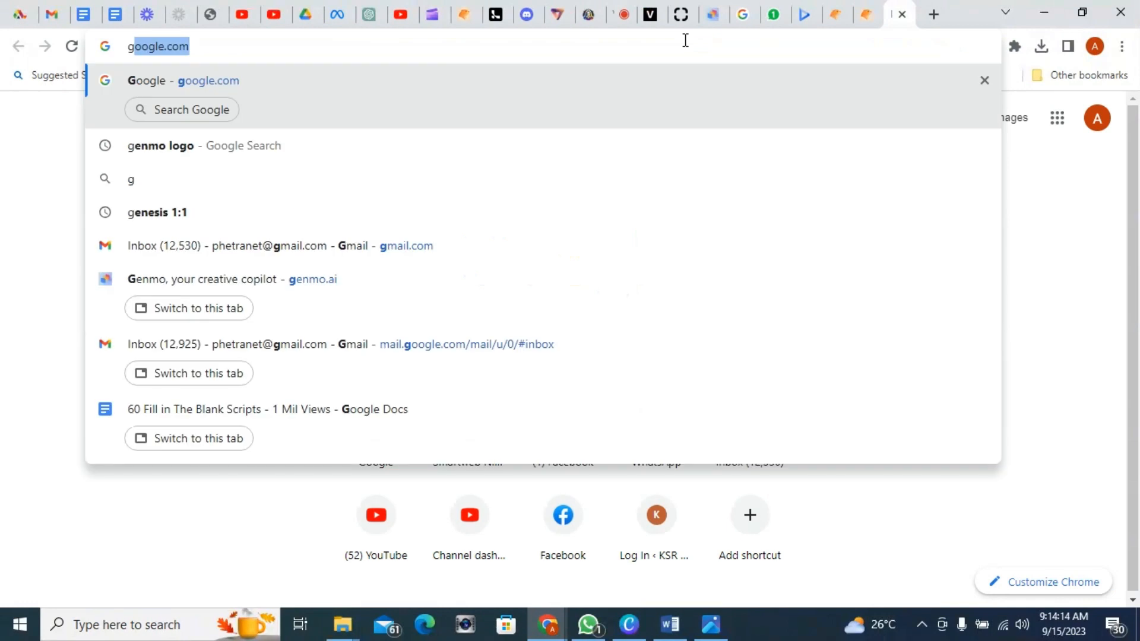
key("Return")
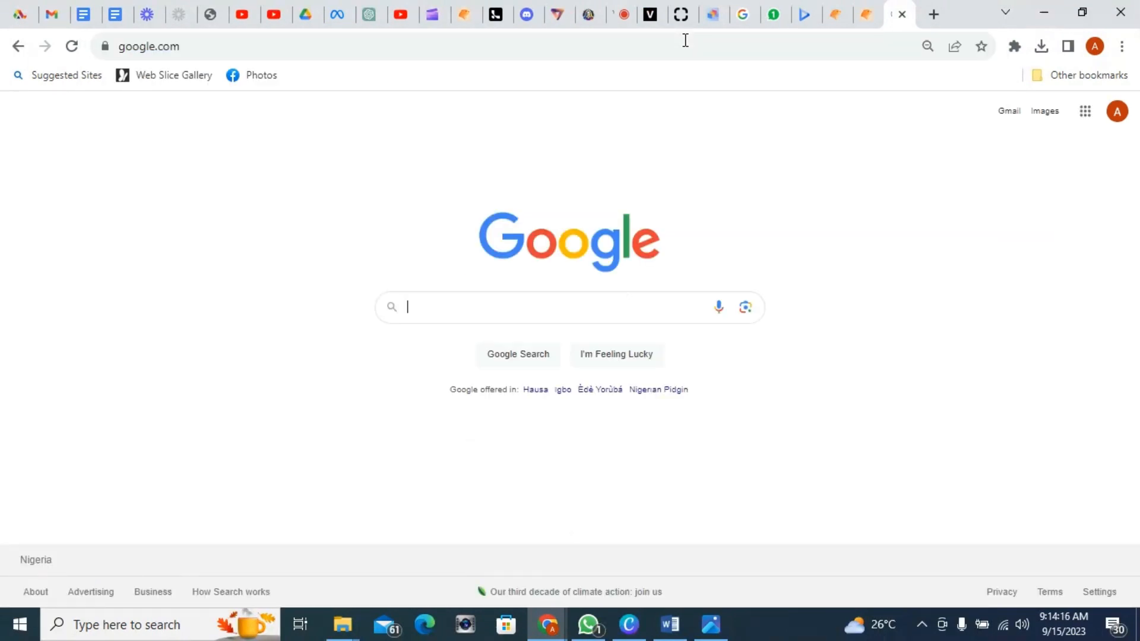
type("clip")
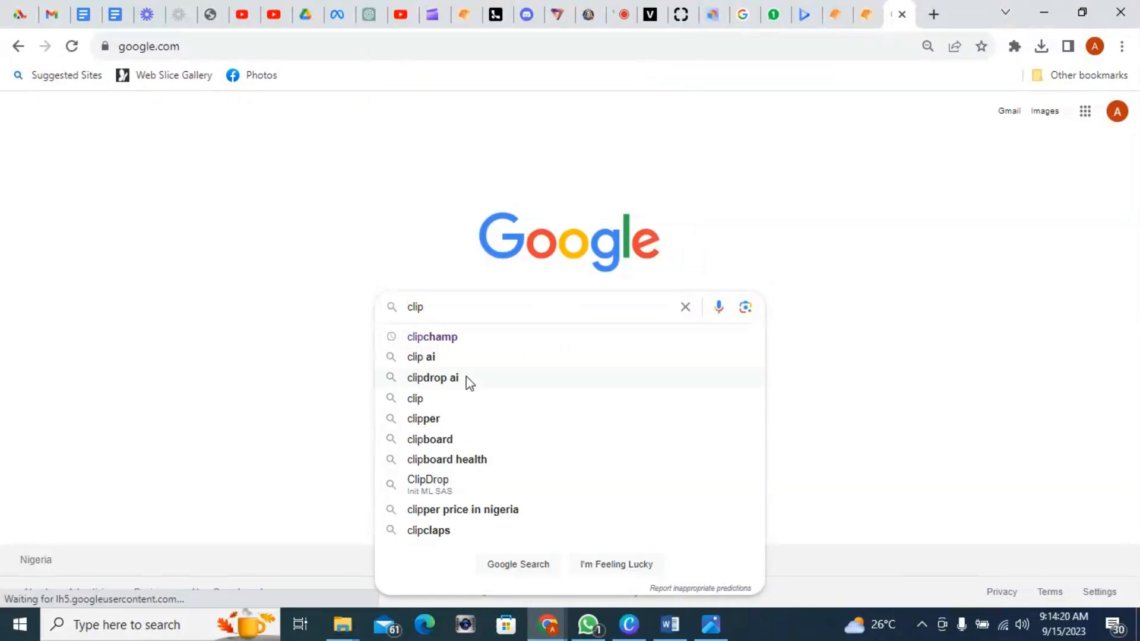
left_click(433, 381)
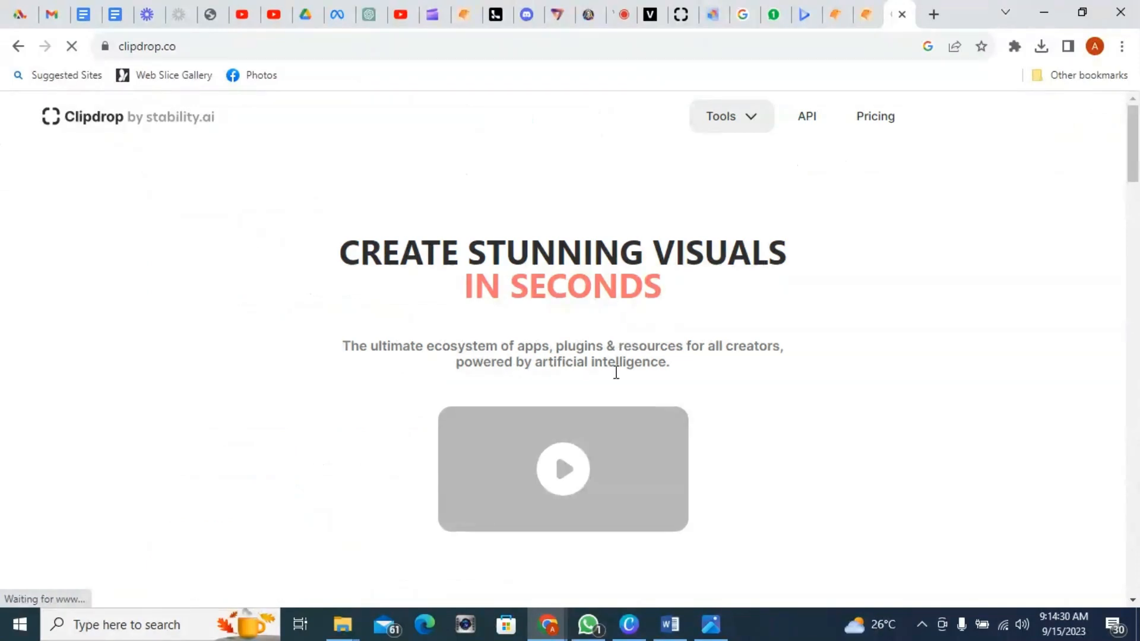
Step: Browse the ClipDrop home page's tools and check the image processing queue
scroll(614, 389, "down", 2)
scroll(615, 390, "down", 3)
scroll(614, 389, "up", 5)
scroll(521, 372, "down", 4)
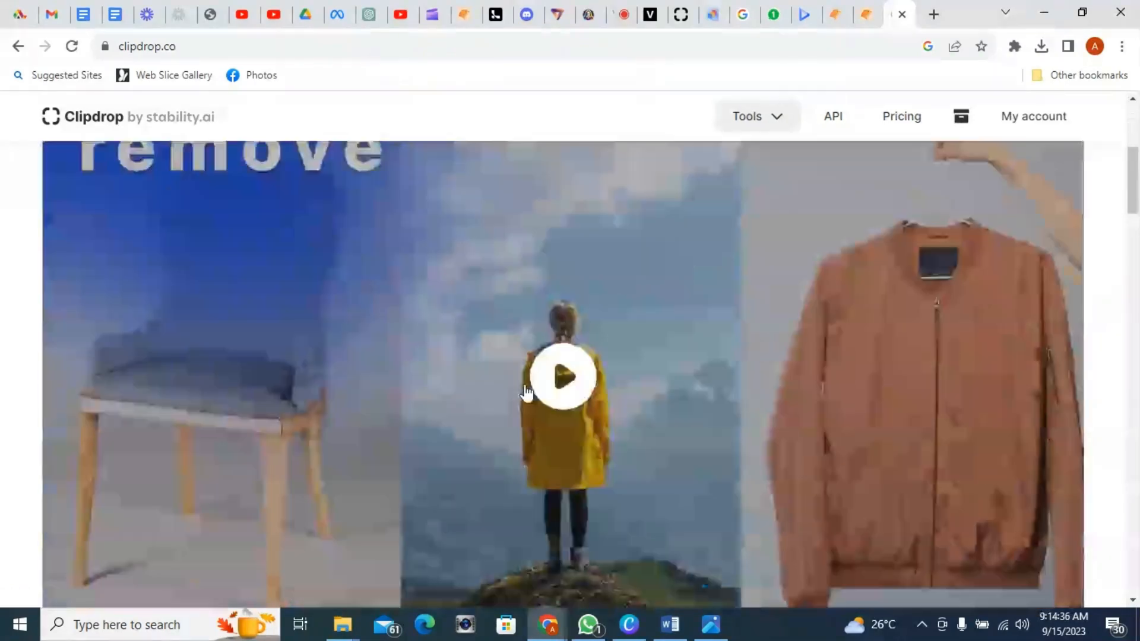
scroll(526, 393, "up", 3)
scroll(526, 393, "down", 6)
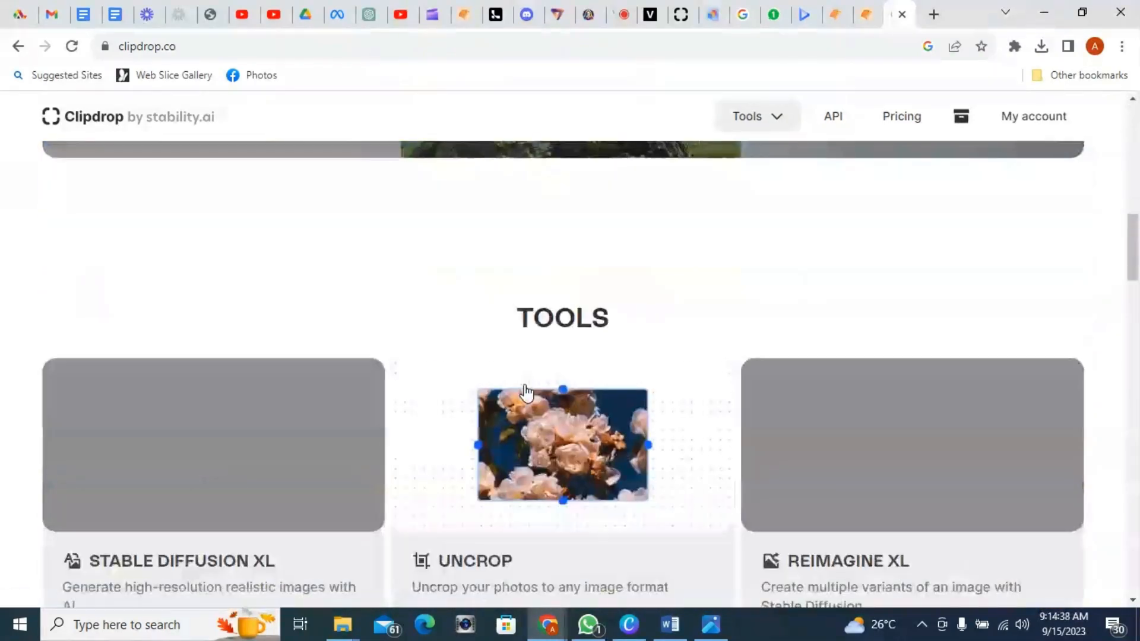
scroll(526, 393, "down", 10)
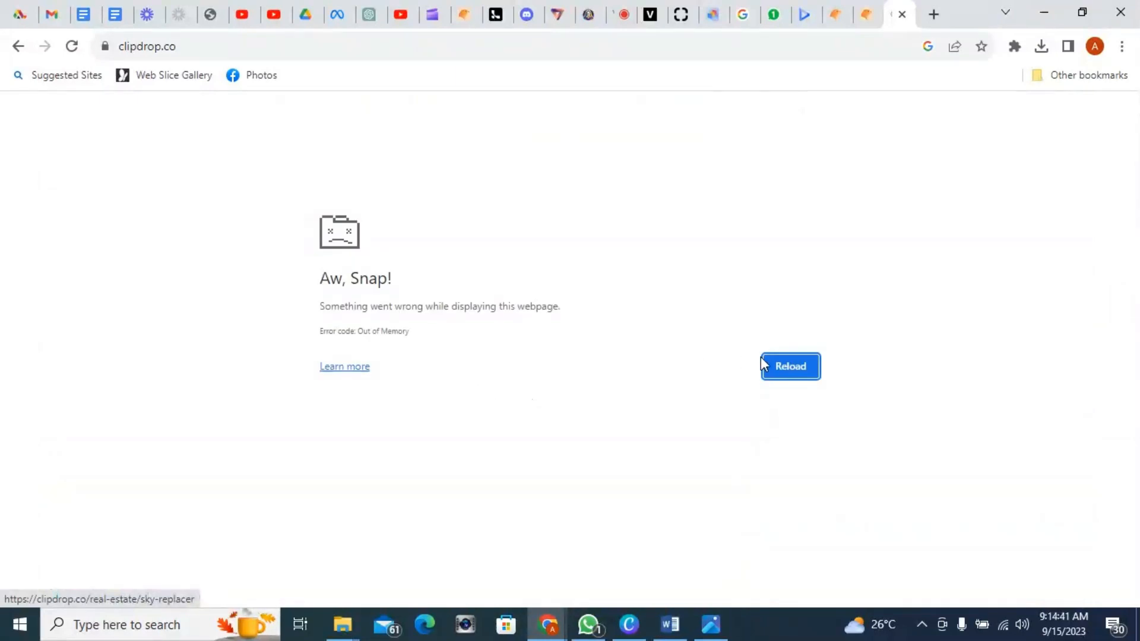
left_click(766, 365)
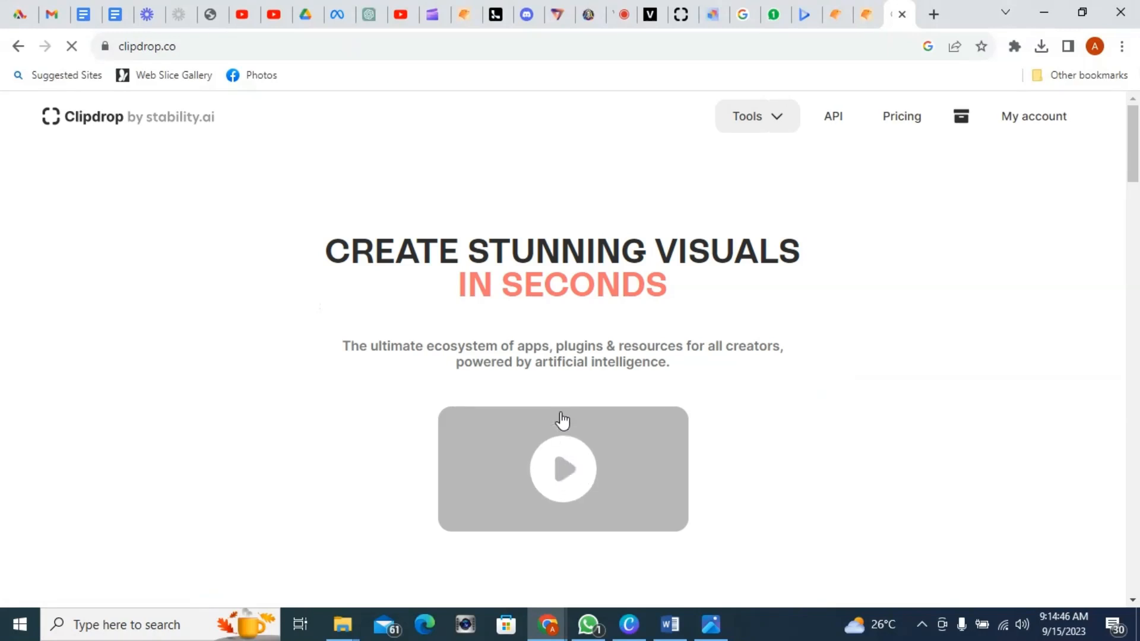
left_click(960, 121)
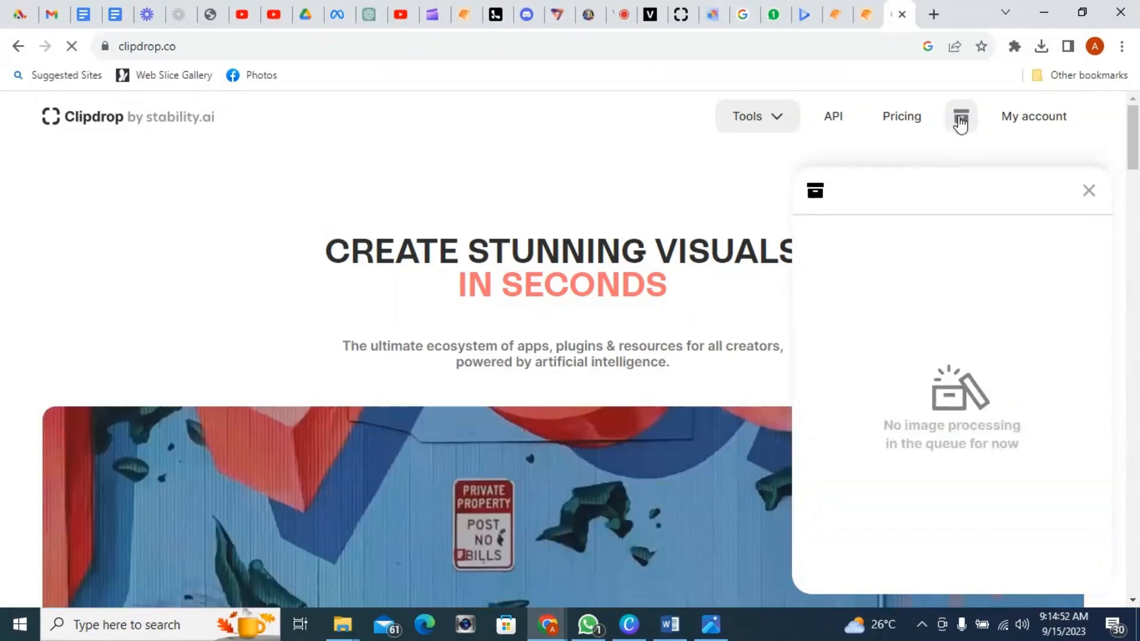
left_click(1087, 191)
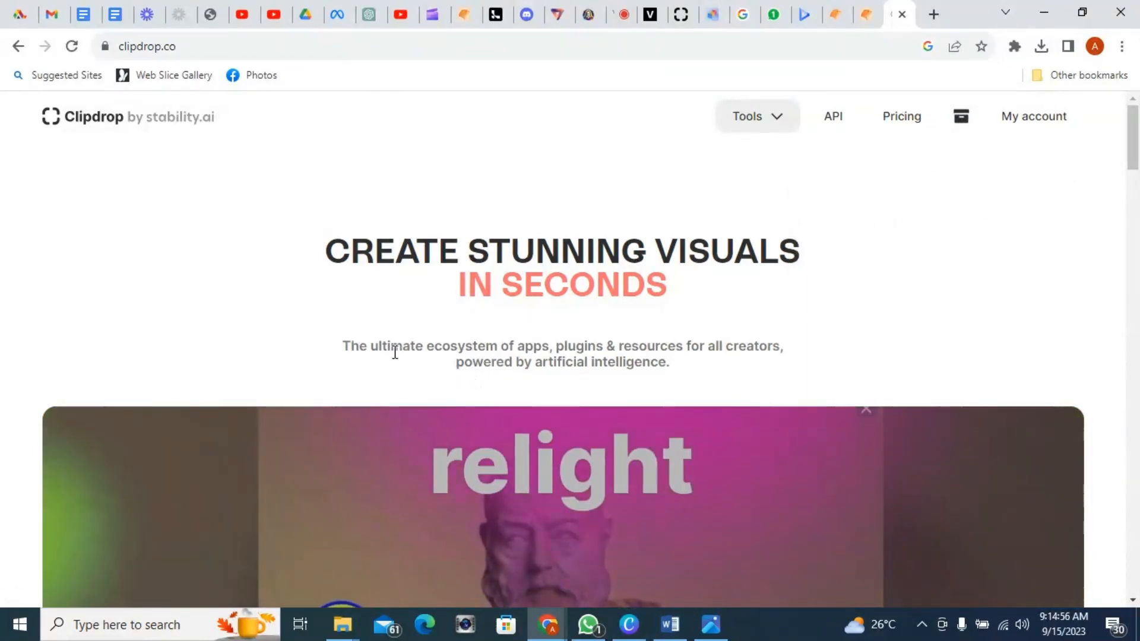
Step: Open the Stable Diffusion XL tool from ClipDrop's tools list
left_click(777, 120)
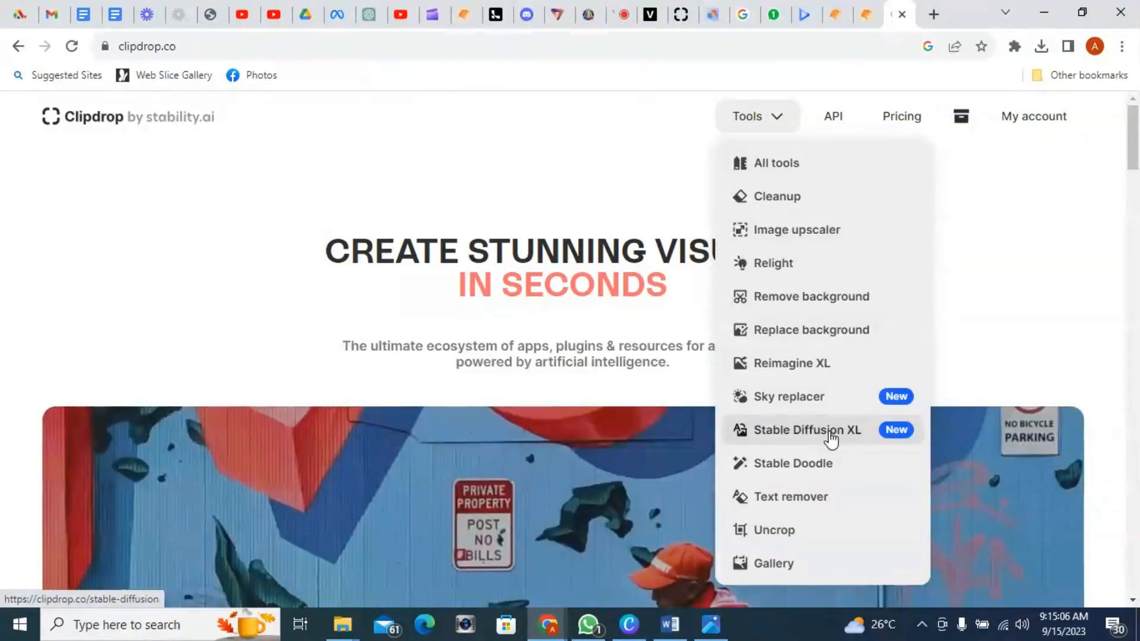
left_click(830, 434)
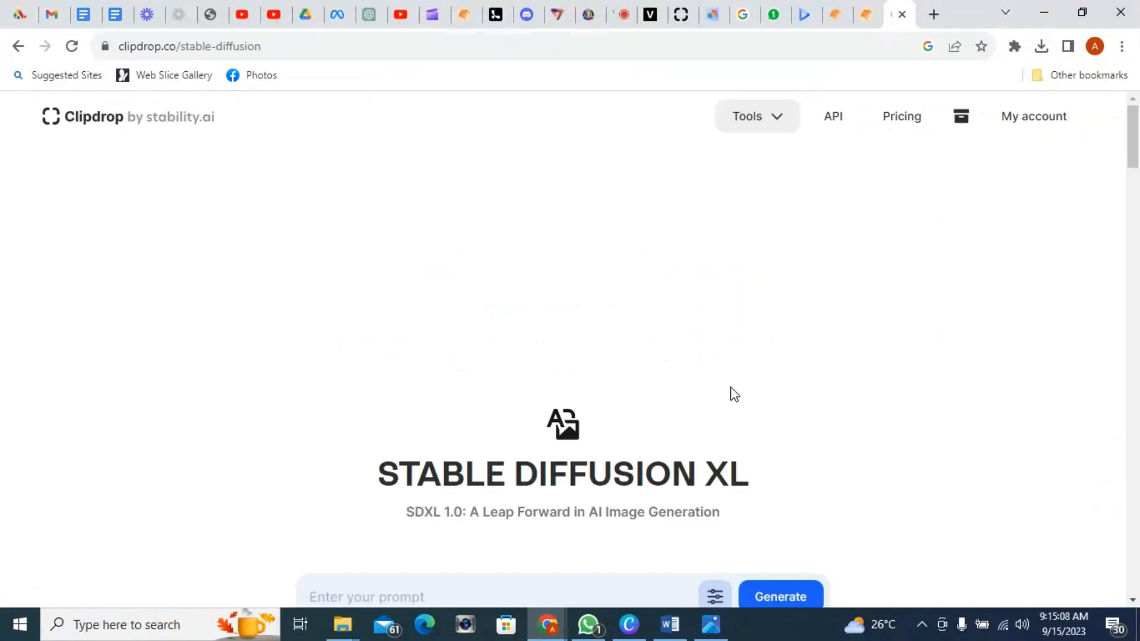
scroll(524, 555, "down", 2)
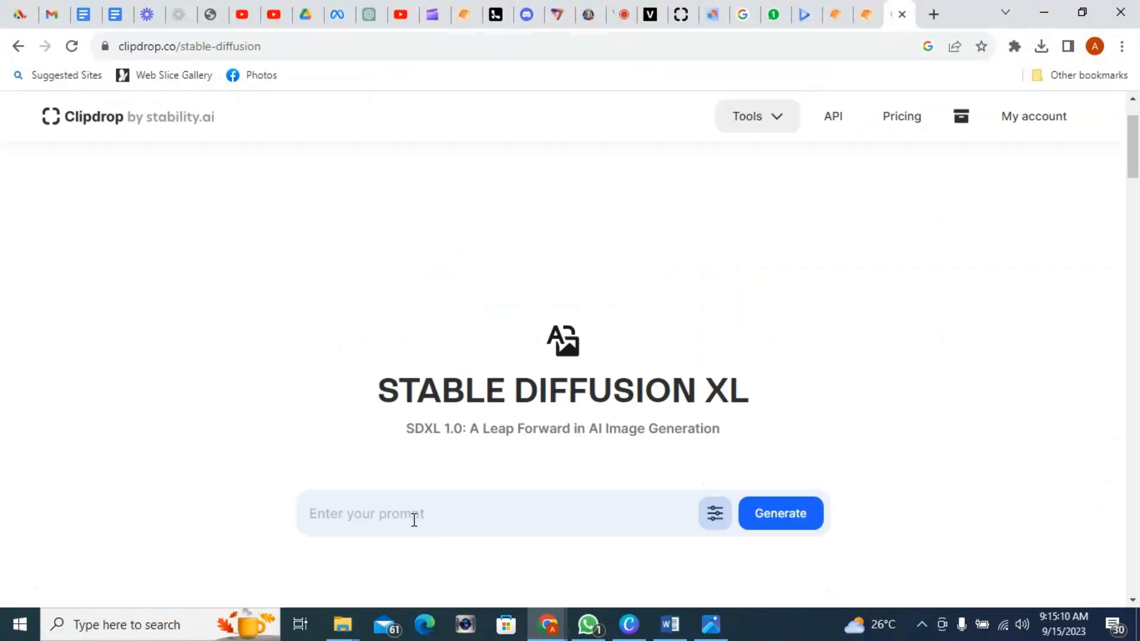
left_click(781, 127)
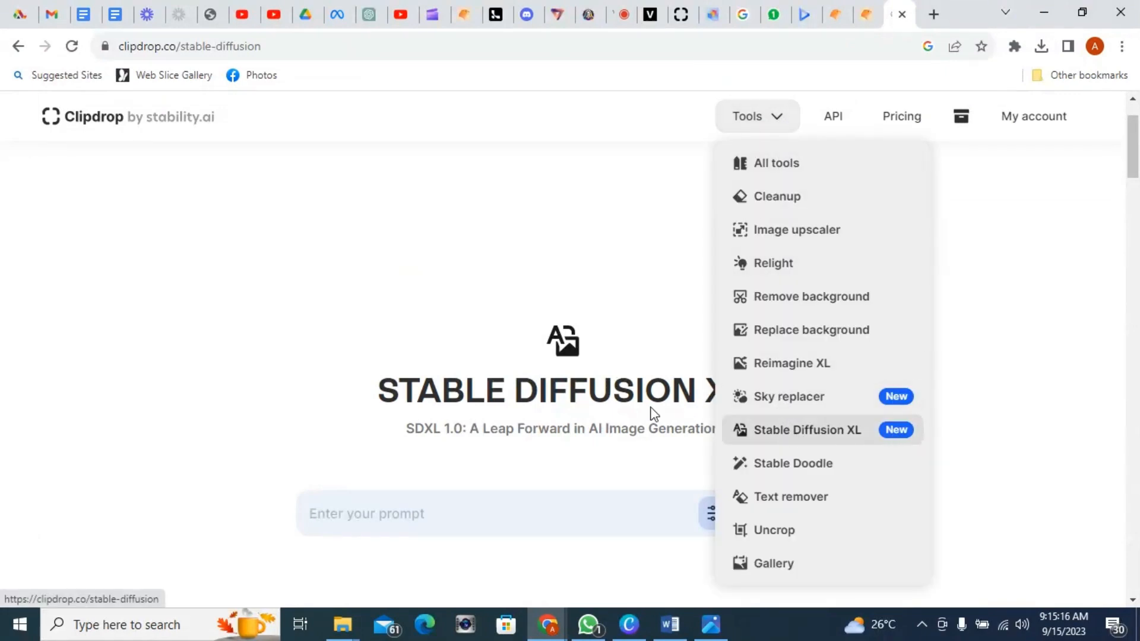
Step: Paste the little girl garden prompt into the prompt field and delete the duplicate period after 'first time'
left_click(369, 508)
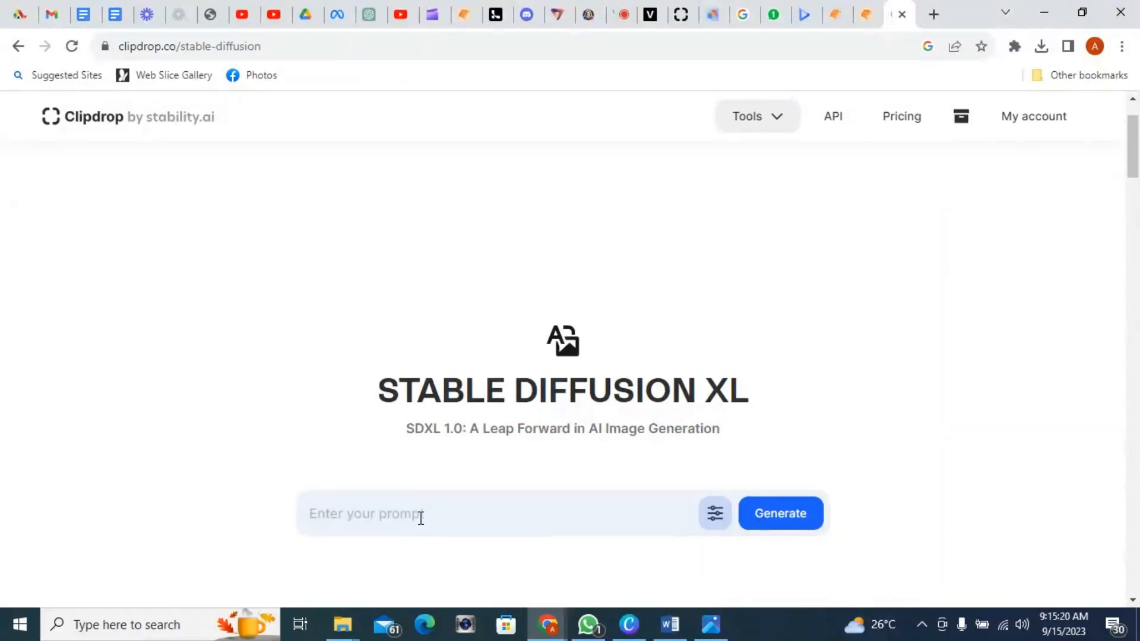
type("a little girl standing in the garden with a bright smile, holding a basket of apples as she discovers the magical garden for the first time.. Highly detailed, ultra HD, 3d Disney style")
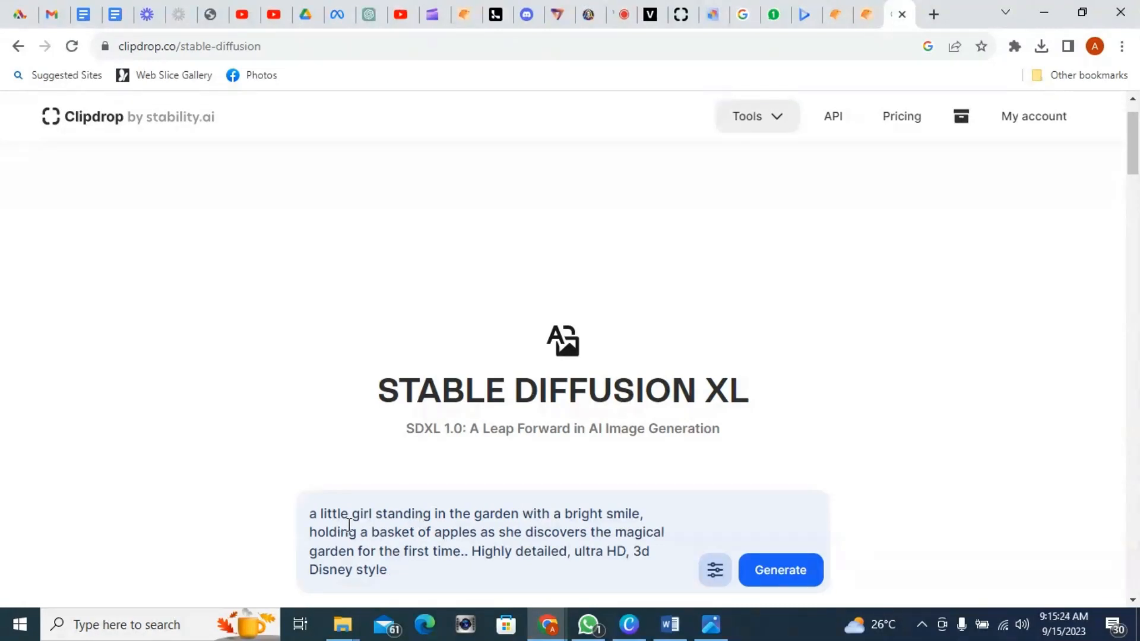
scroll(676, 499, "down", 2)
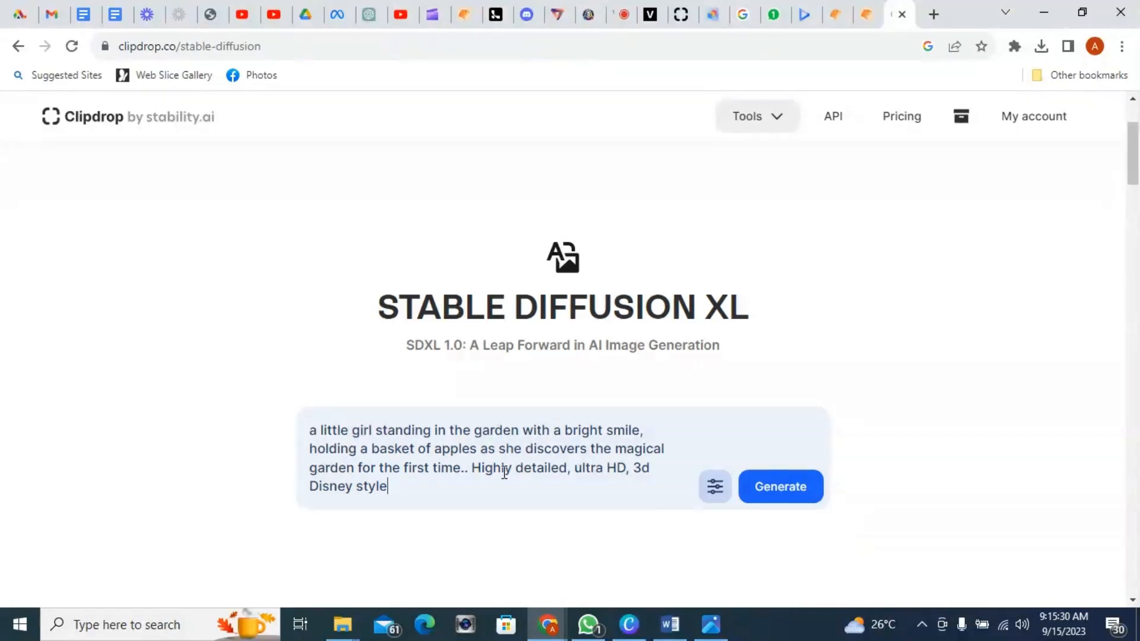
key("BackSpace")
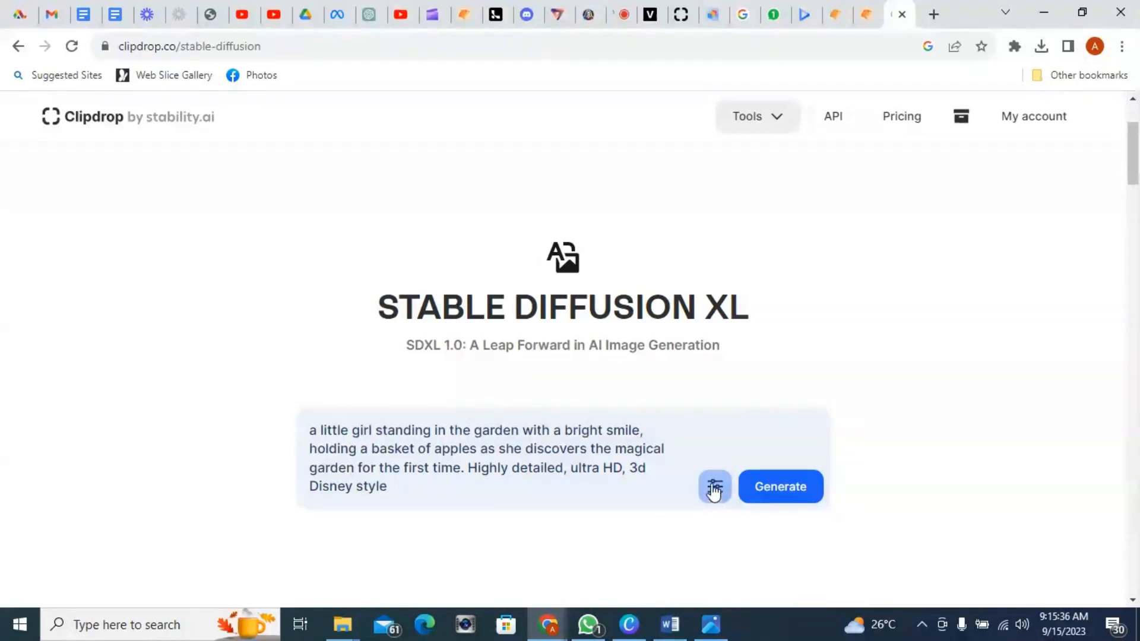
Step: Open the generation settings and choose the Photographic style
scroll(715, 493, "down", 2)
left_click(716, 406)
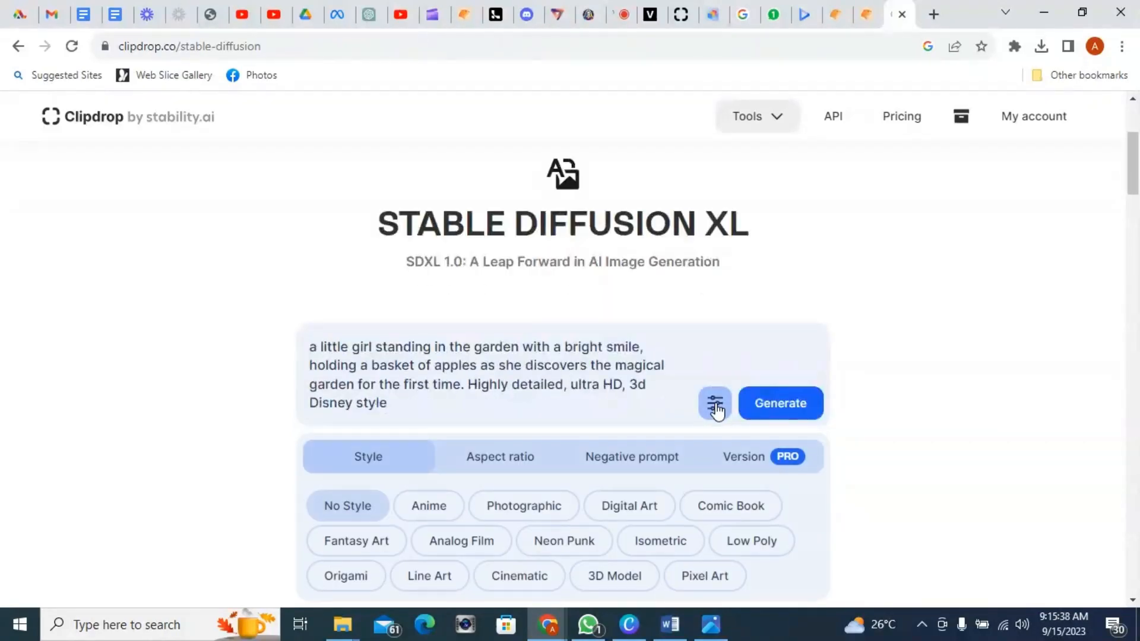
scroll(529, 448, "down", 3)
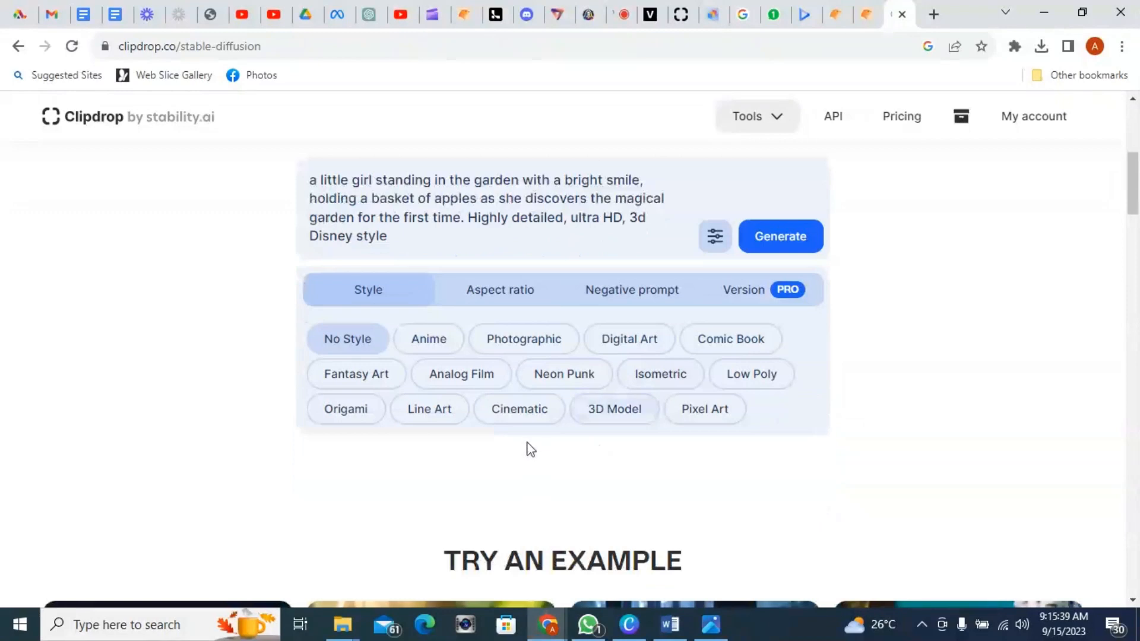
left_click(532, 349)
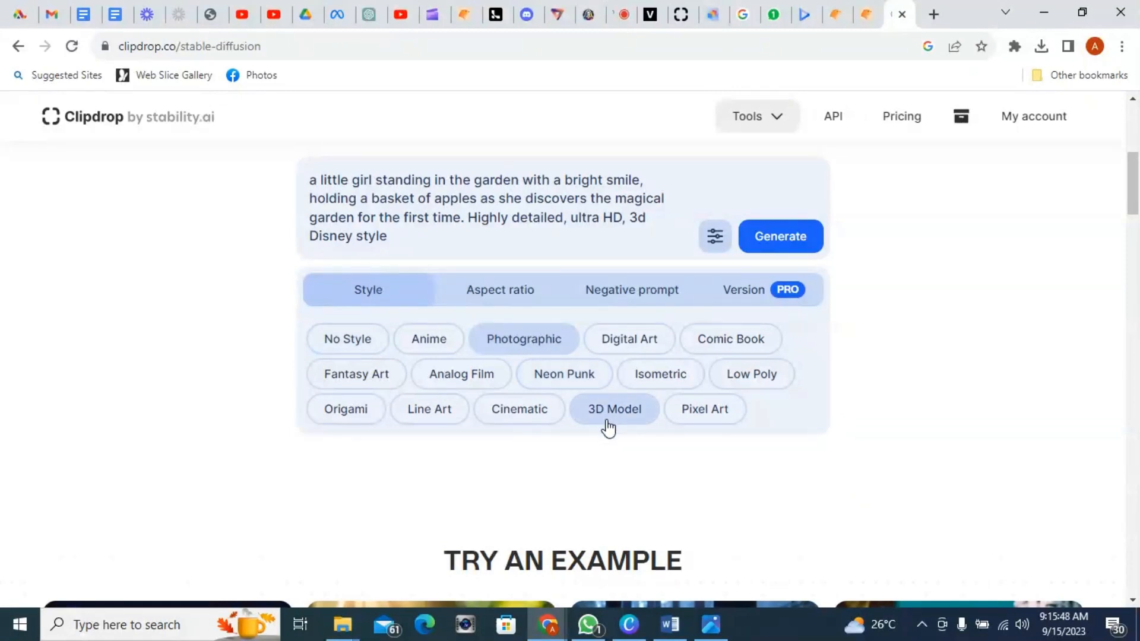
left_click(607, 423)
left_click(518, 344)
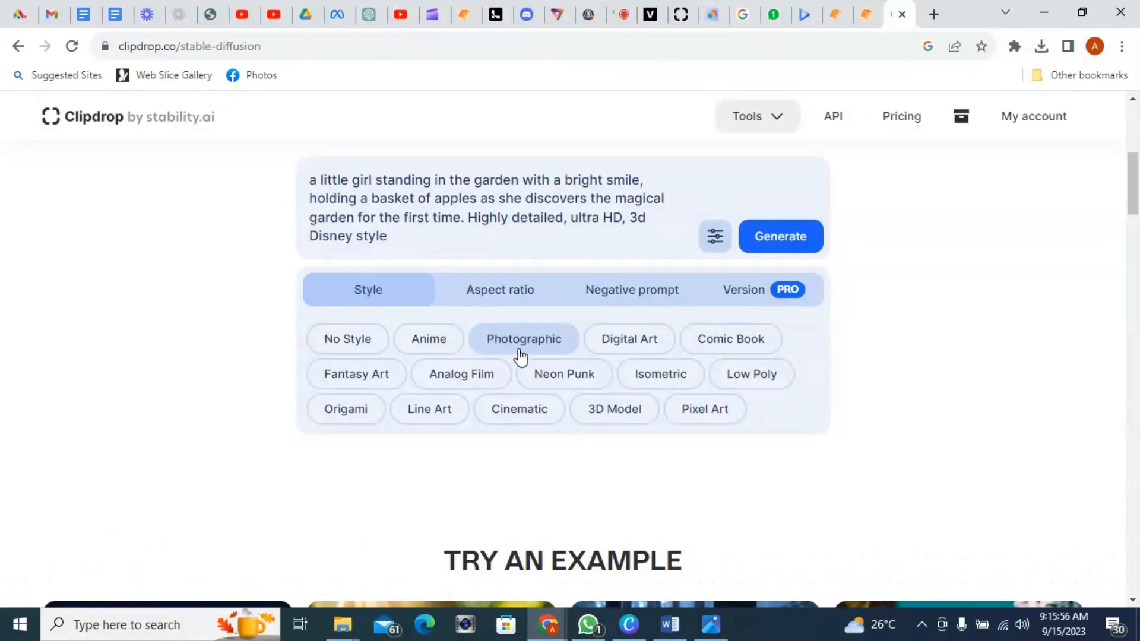
Step: Set the aspect ratio to Widescreen (16:9)
left_click(518, 300)
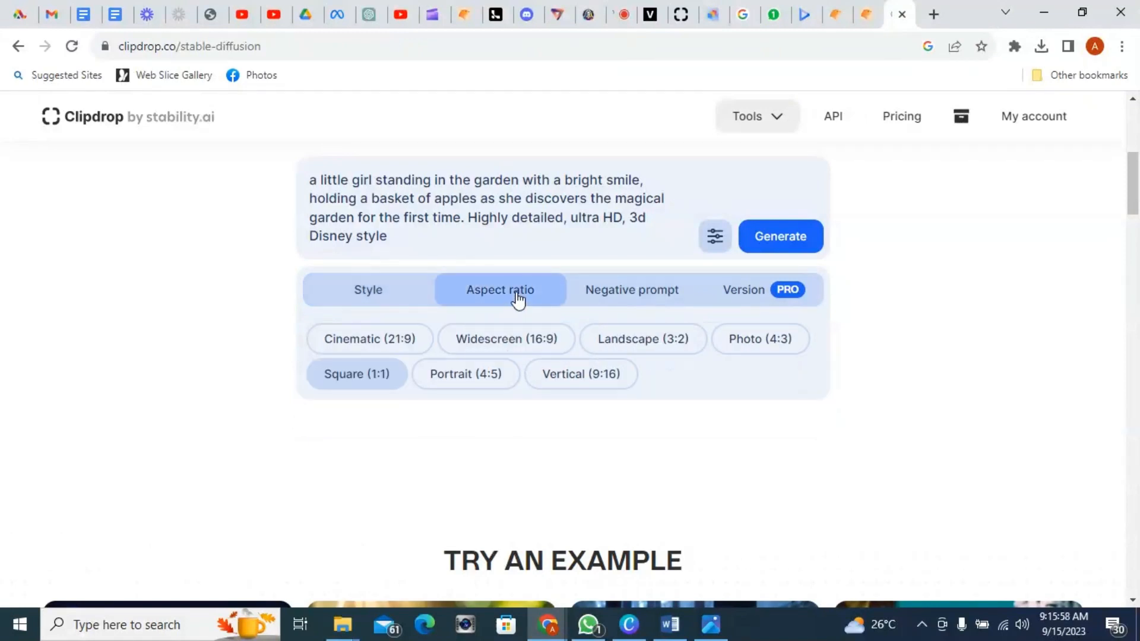
left_click(597, 389)
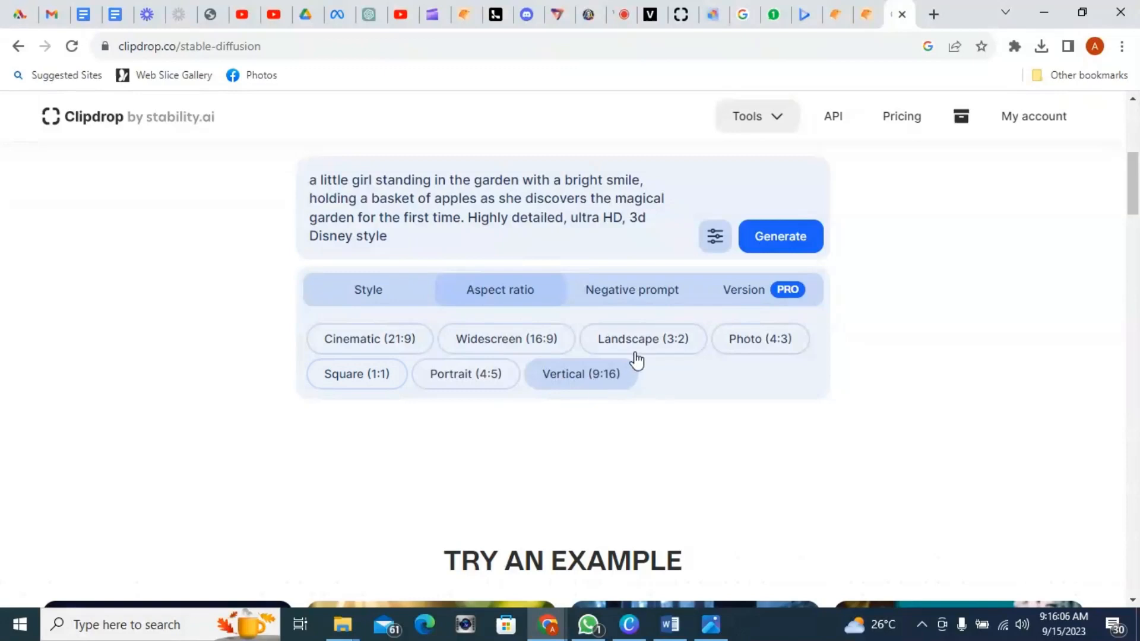
left_click(504, 354)
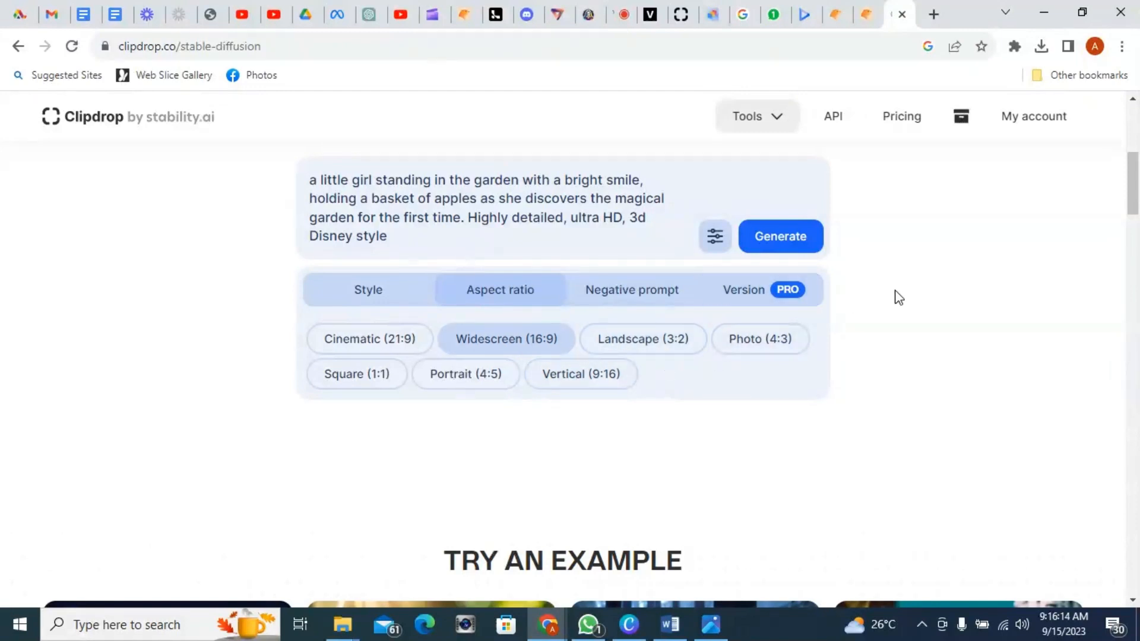
Step: Generate images from the prompt, skipping the subscription offer
scroll(894, 298, "up", 1)
left_click(765, 321)
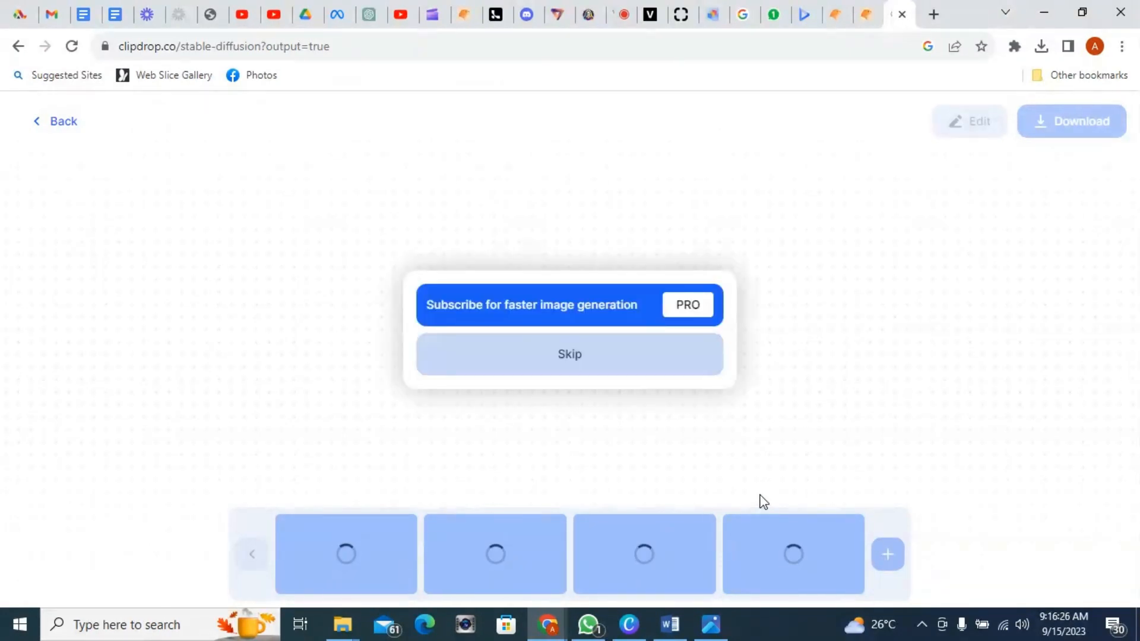
left_click(600, 359)
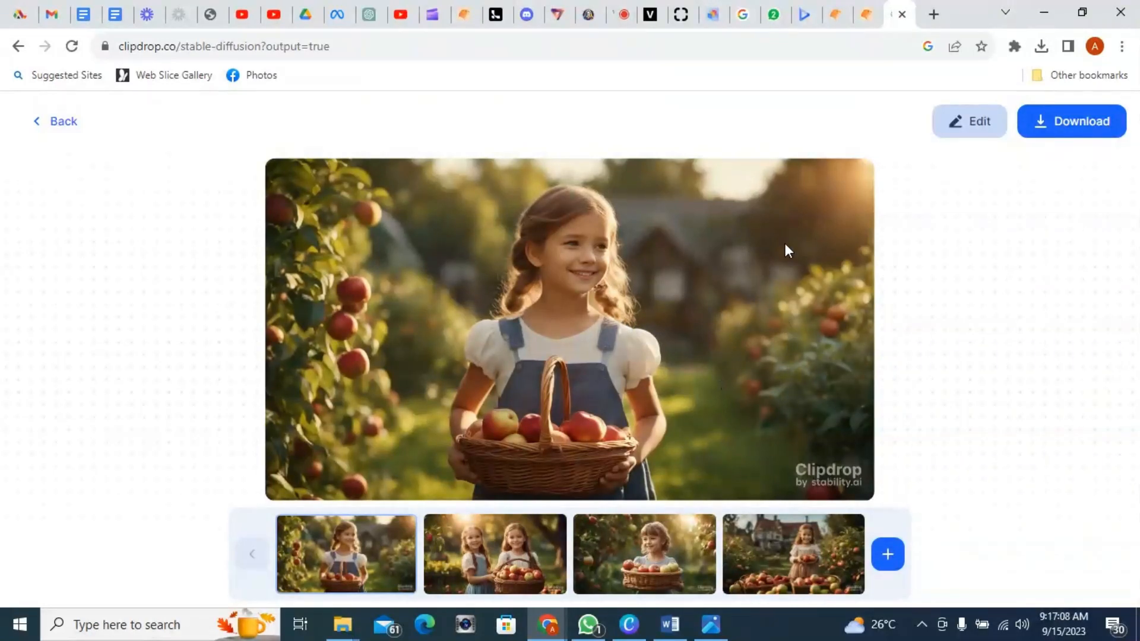
Step: Return to the prompt, switch the style to 3D Model and generate the images again
left_click(53, 126)
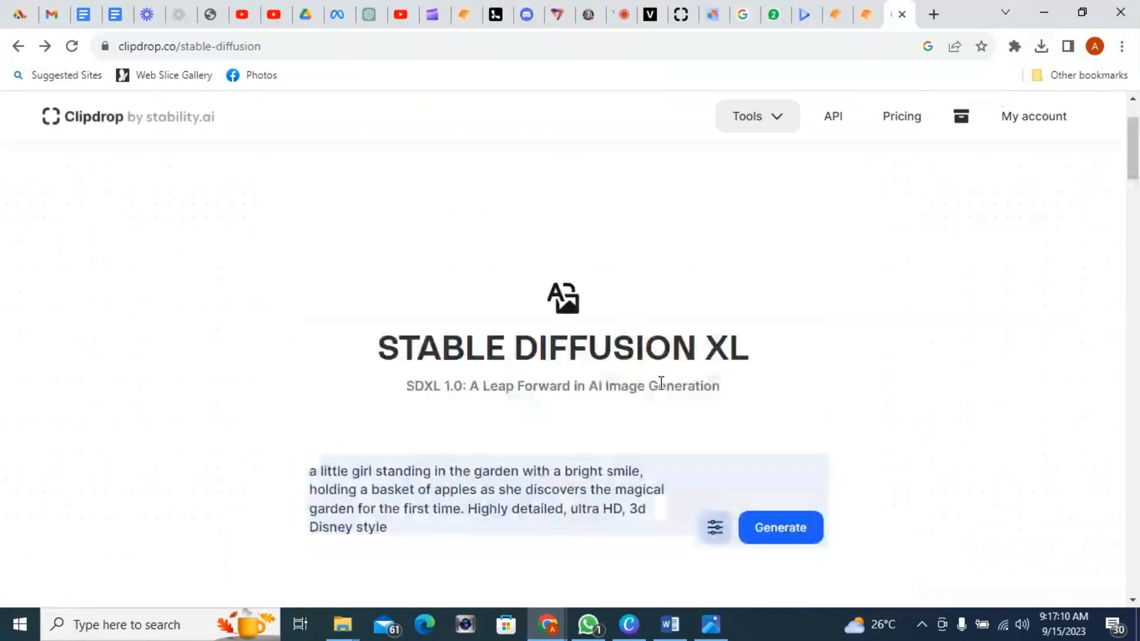
left_click(716, 528)
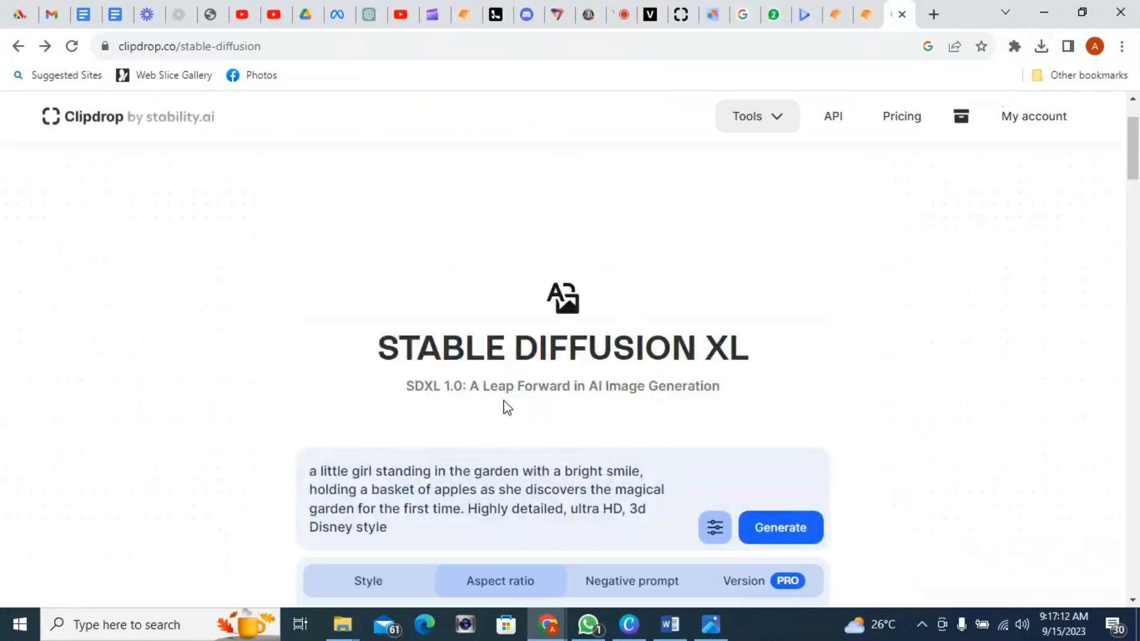
scroll(499, 410, "down", 3)
left_click(369, 418)
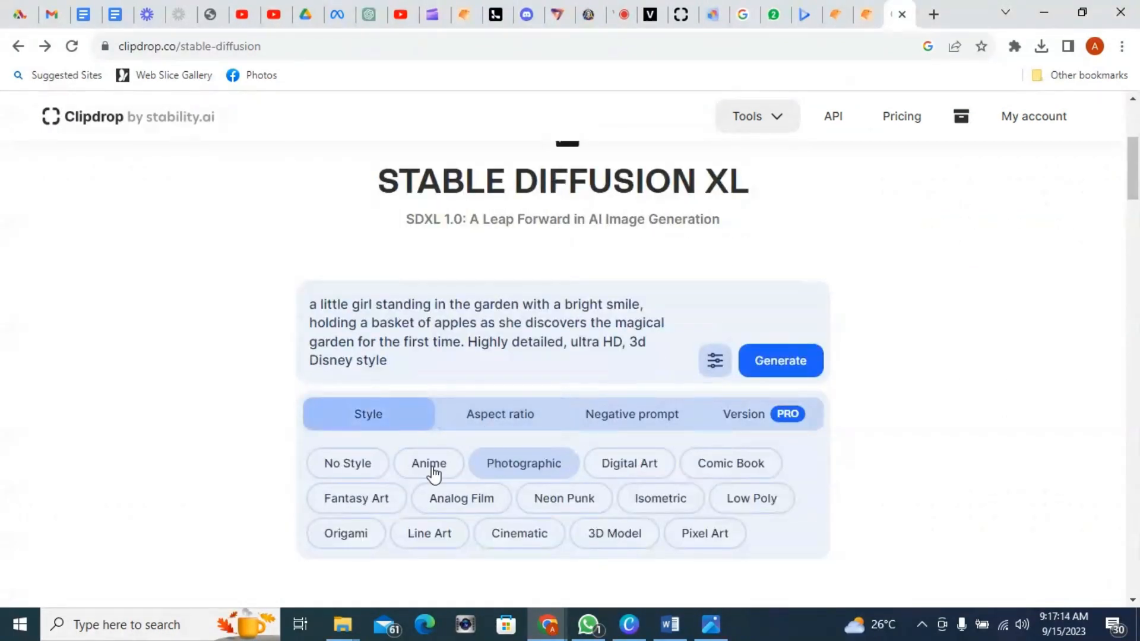
left_click(605, 541)
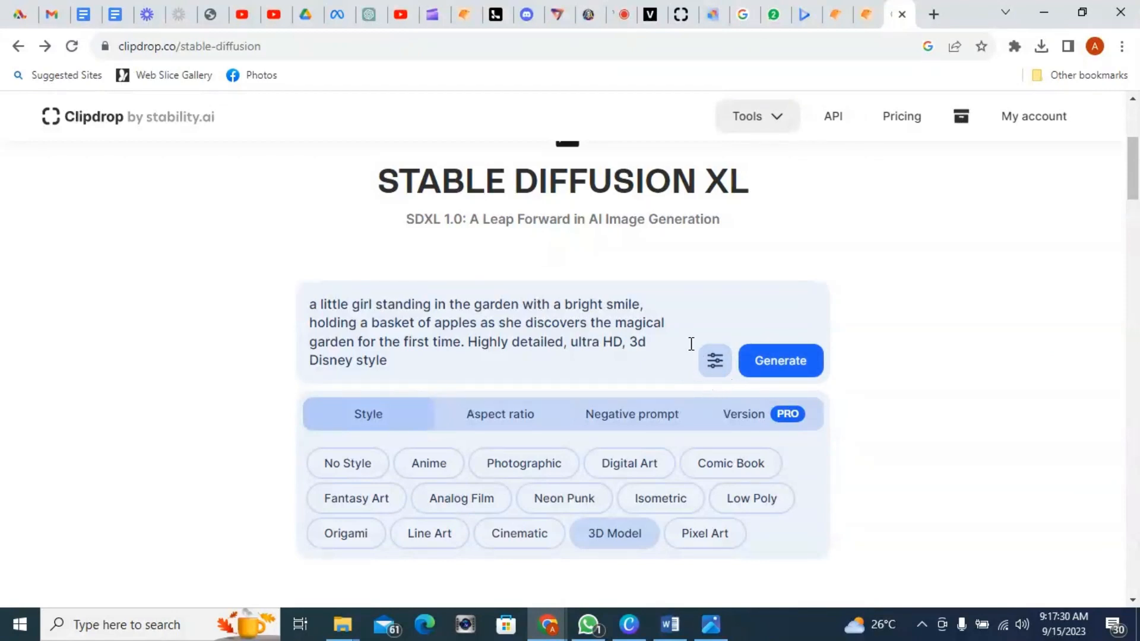
left_click(778, 374)
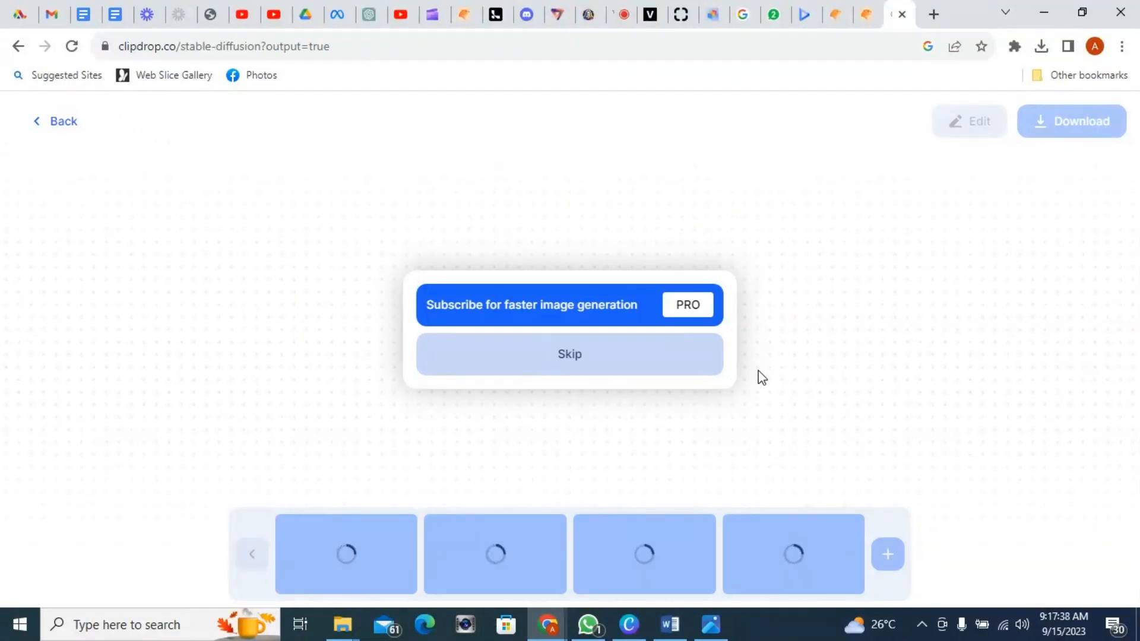
Step: Skip the subscription offer, reload the crashed page and navigate back to the Clipdrop site
left_click(612, 376)
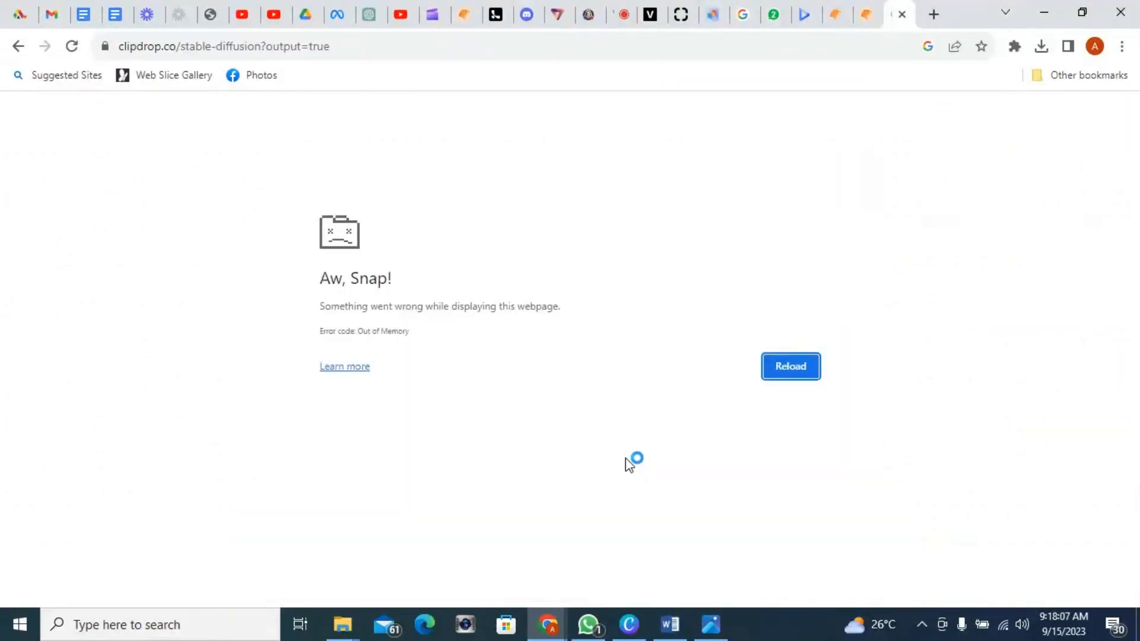
left_click(783, 375)
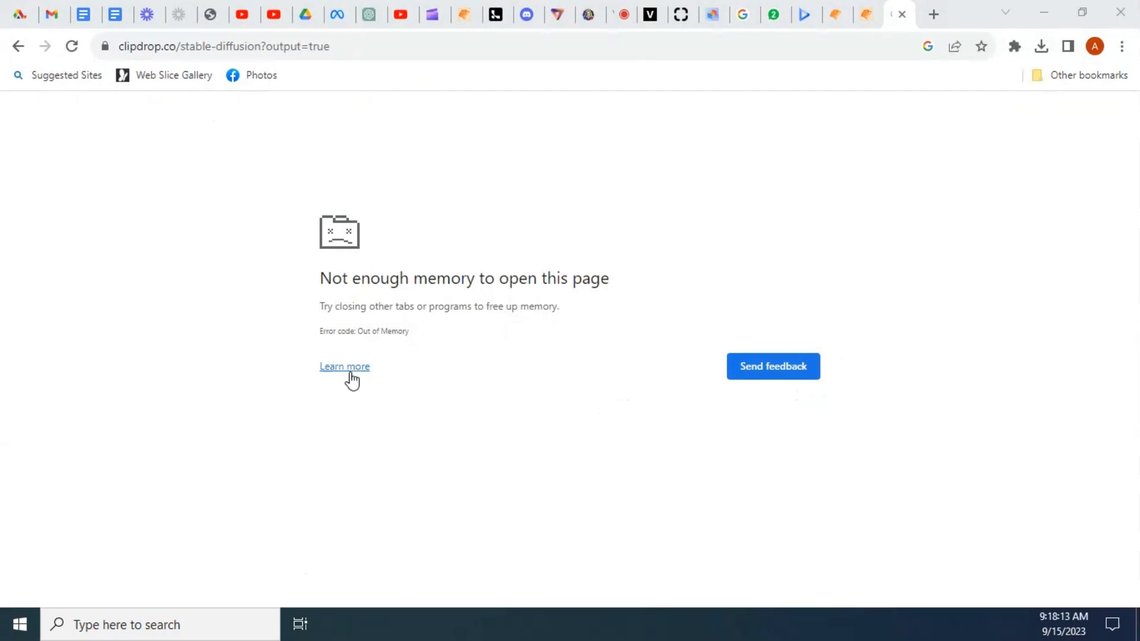
left_click(17, 45)
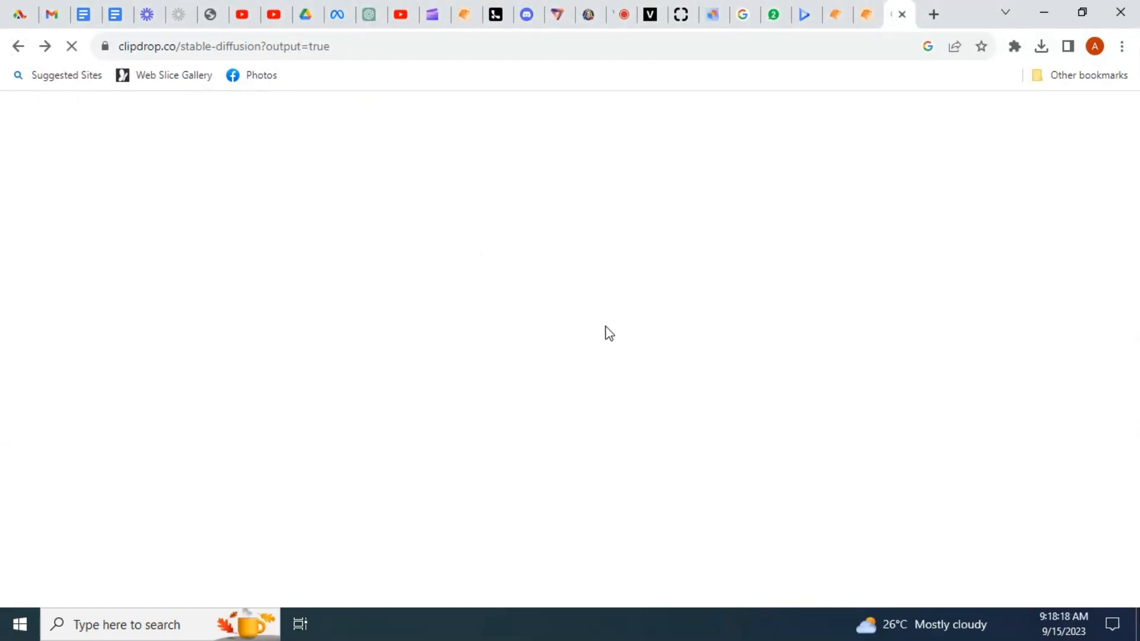
left_click(18, 46)
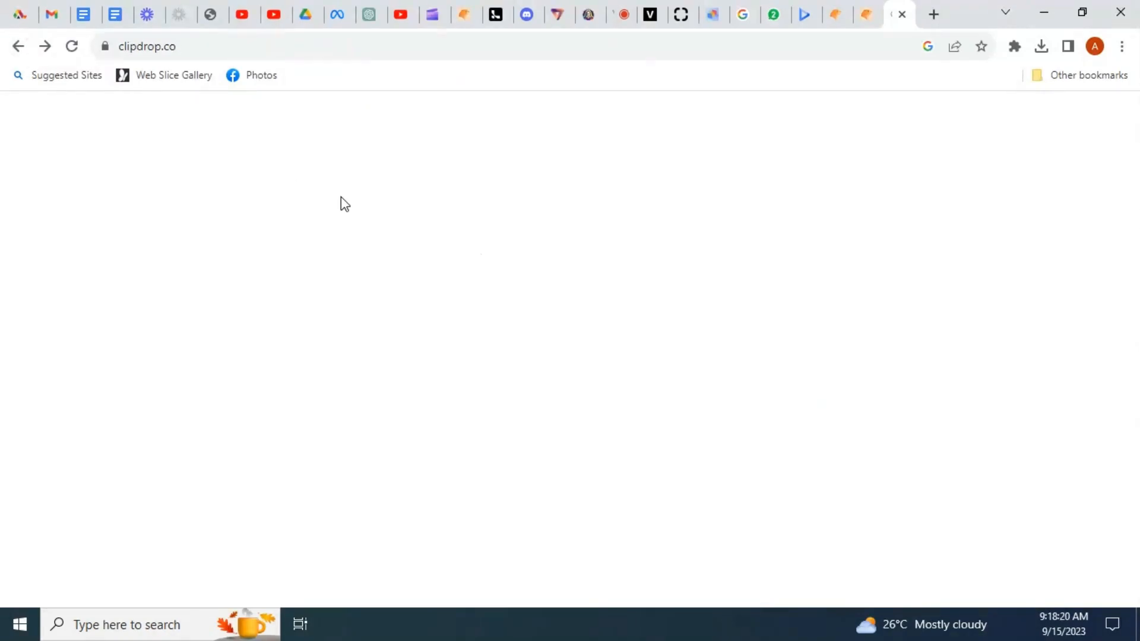
Step: Try to generate the pasted little-girl garden prompt in 3D Model style at Widescreen (16:9)
scroll(611, 412, "down", 3)
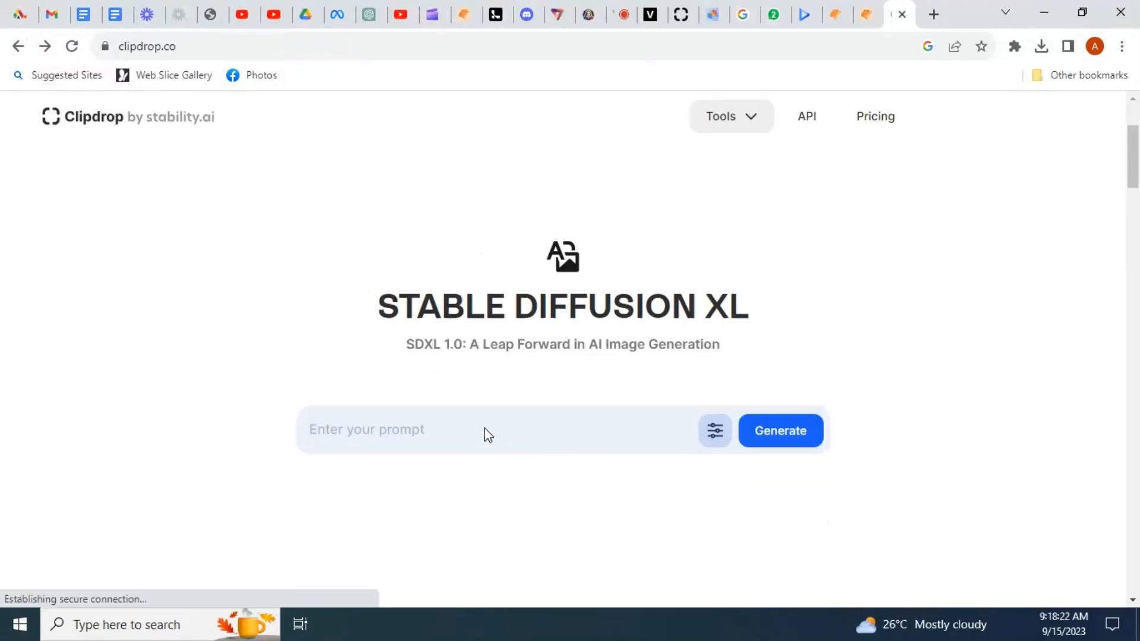
left_click(448, 435)
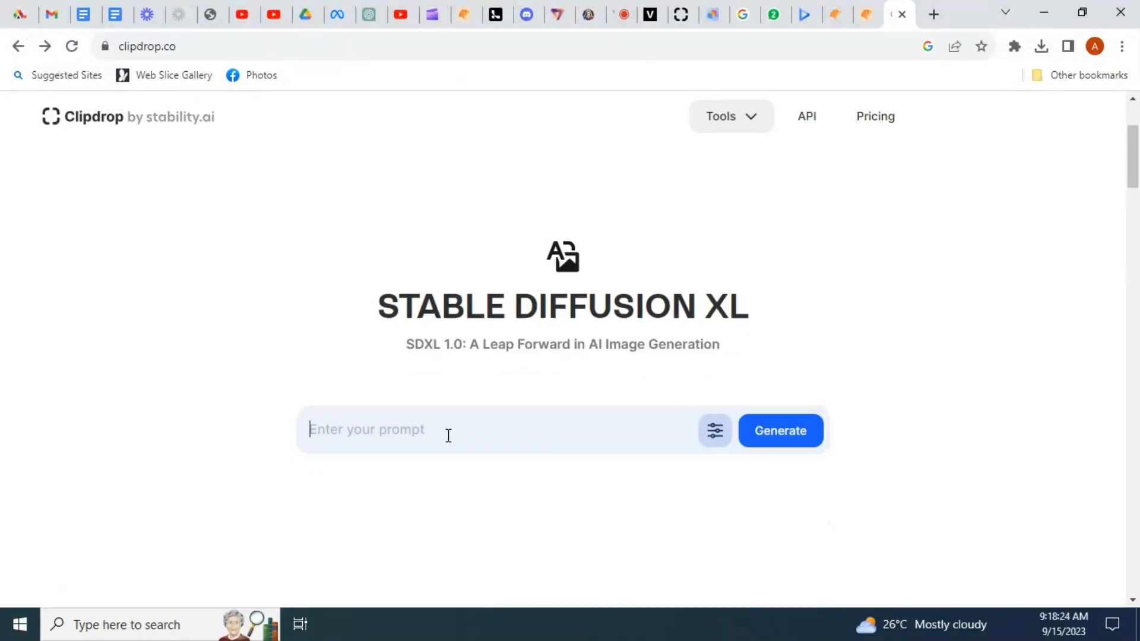
type("a little girl standing in the garden with a bright smile, holding a basket of apples as she discovers the magical garden for the first time.. Highly detailed, ultra HD, 3d Disney style")
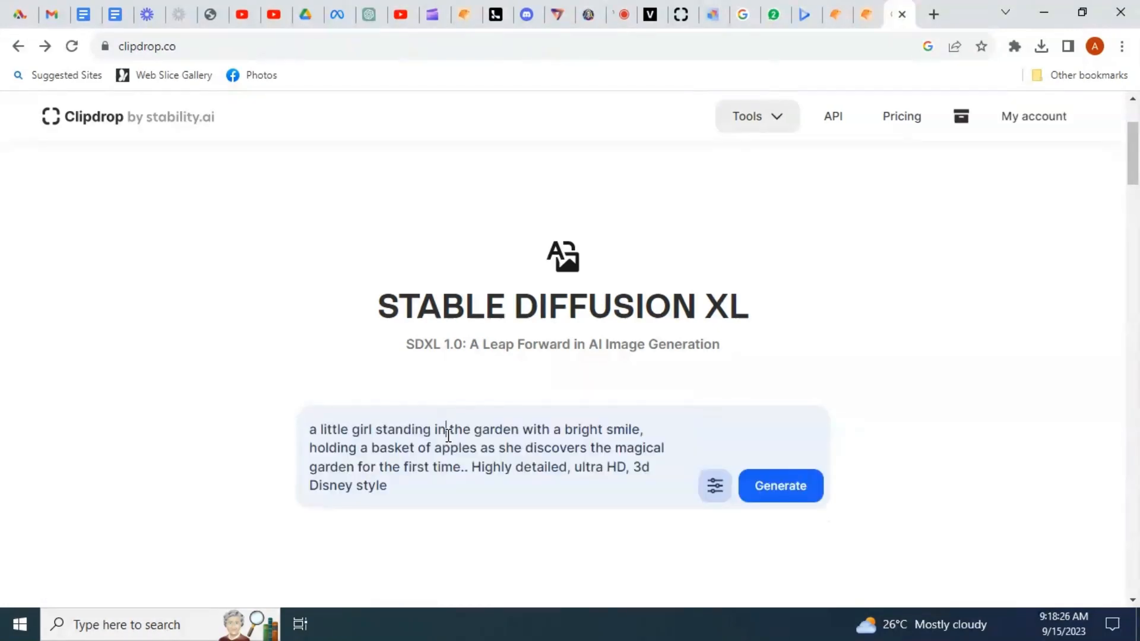
left_click(723, 490)
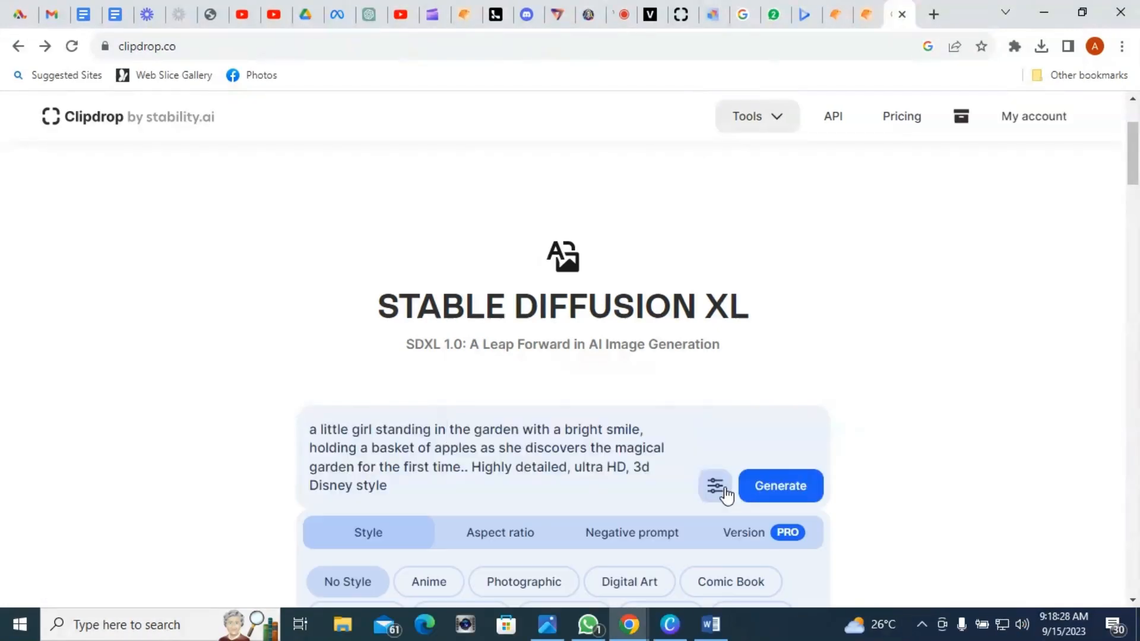
scroll(653, 457, "down", 1)
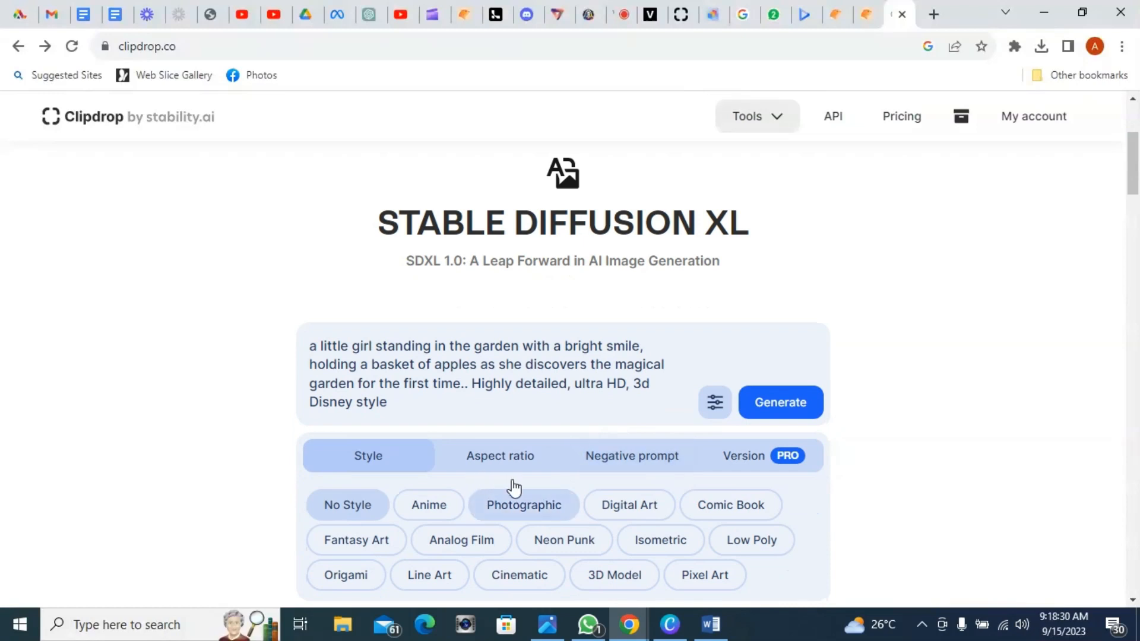
left_click(619, 575)
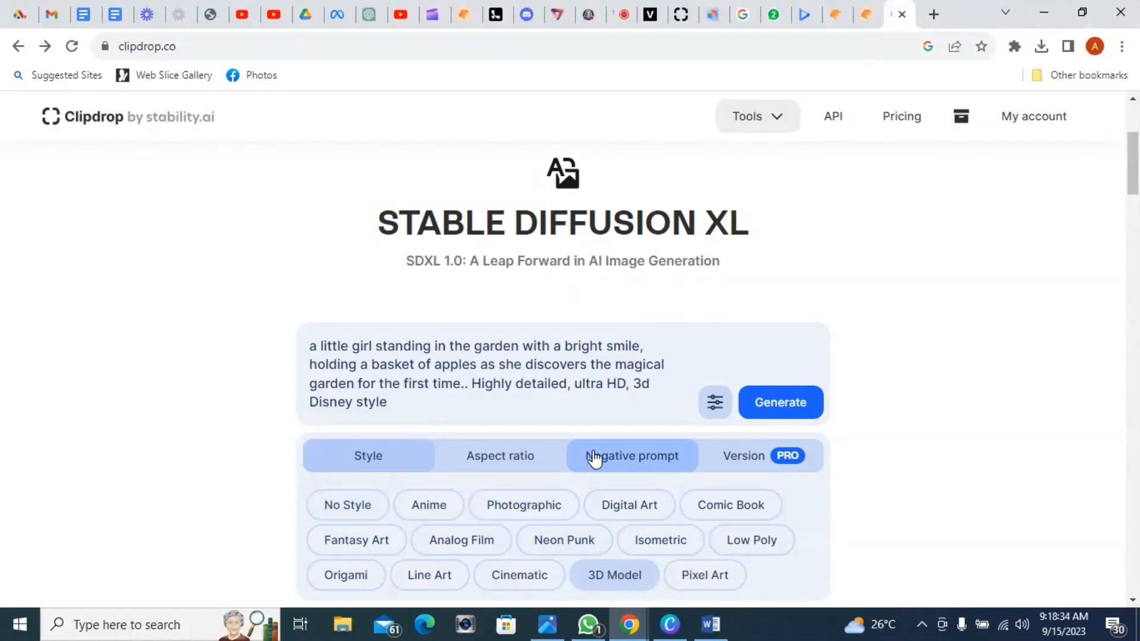
left_click(522, 458)
left_click(522, 508)
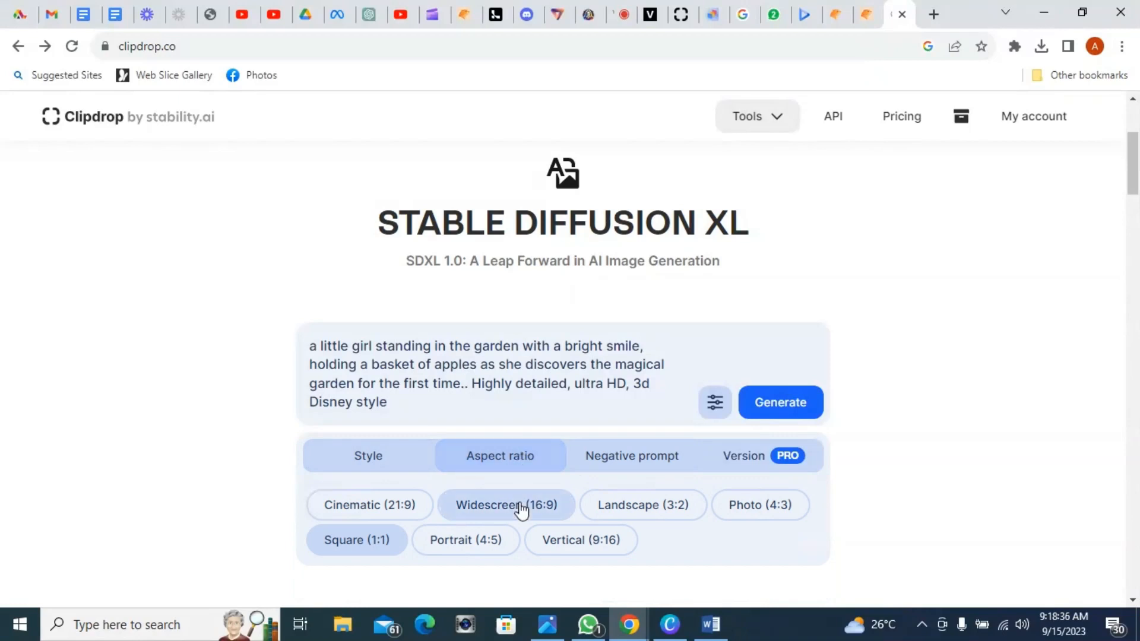
left_click(770, 415)
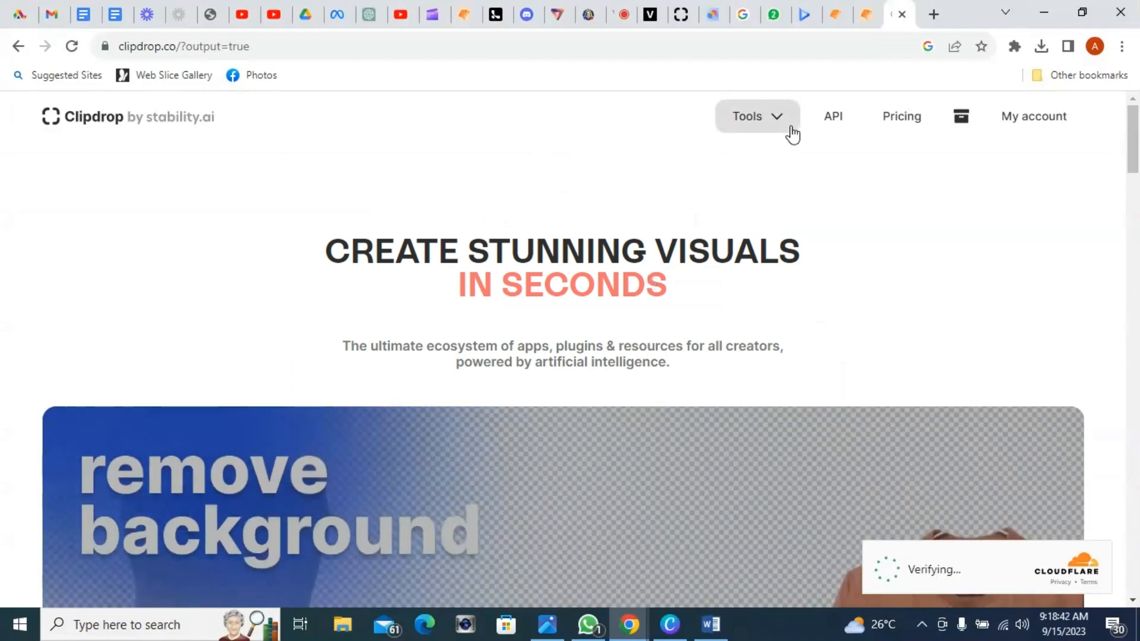
Step: Reopen the Stable Diffusion XL tool and paste the little-girl garden prompt into the prompt field
left_click(779, 126)
left_click(784, 439)
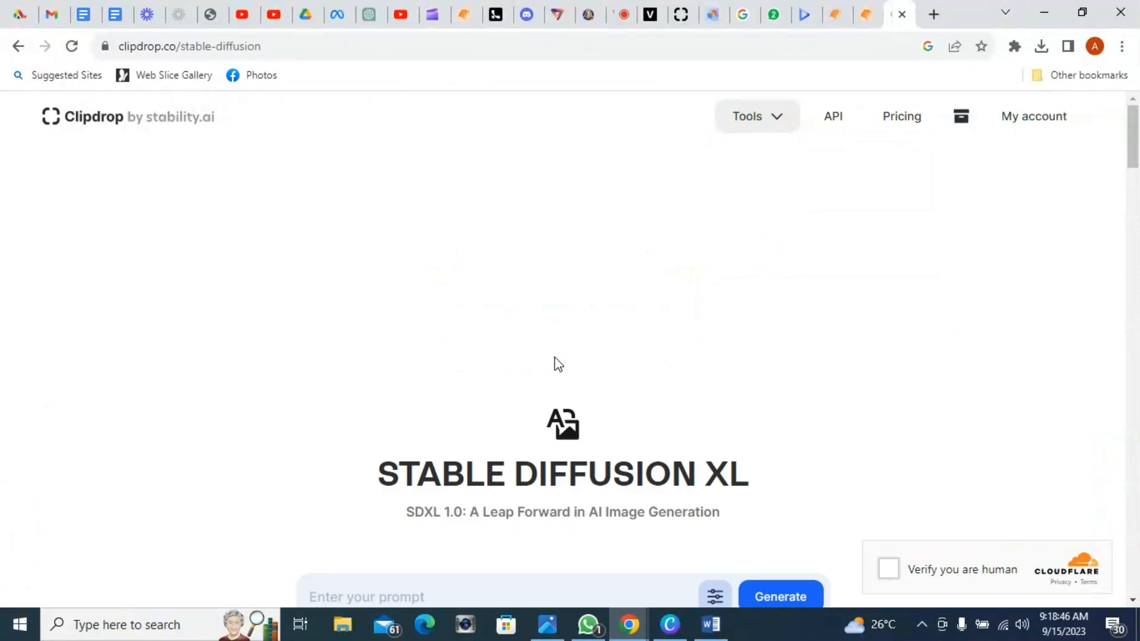
scroll(441, 539, "down", 4)
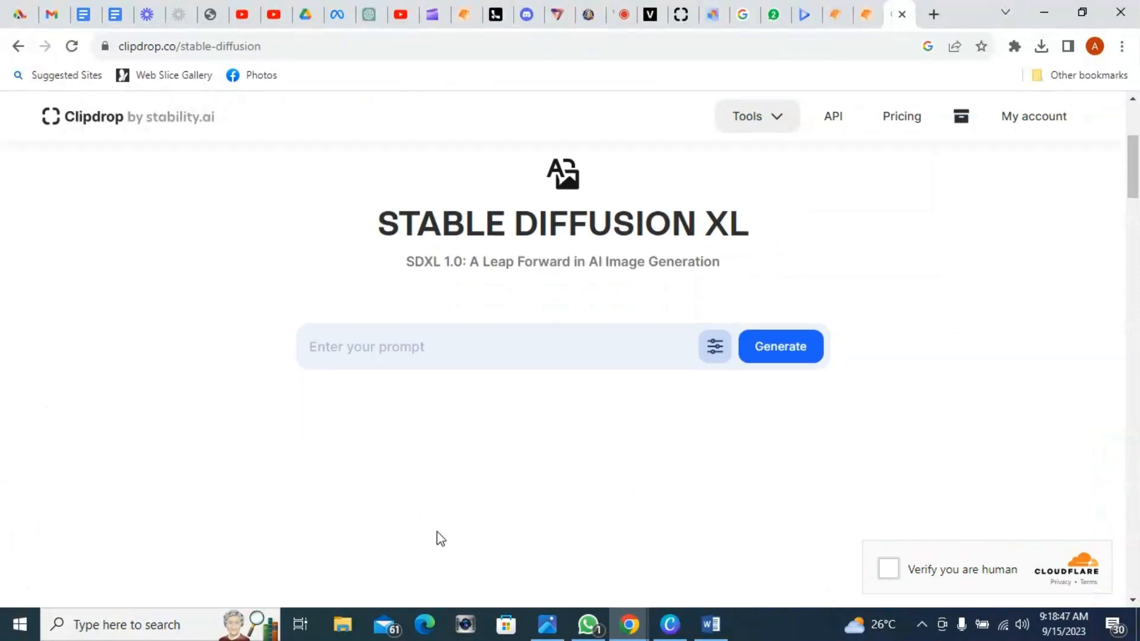
left_click(427, 343)
type("a little girl standing in the garden with a bright smile, holding a basket of apples as she discovers the magical garden for the first time.. Highly detailed, ultra HD, 3d Disney style")
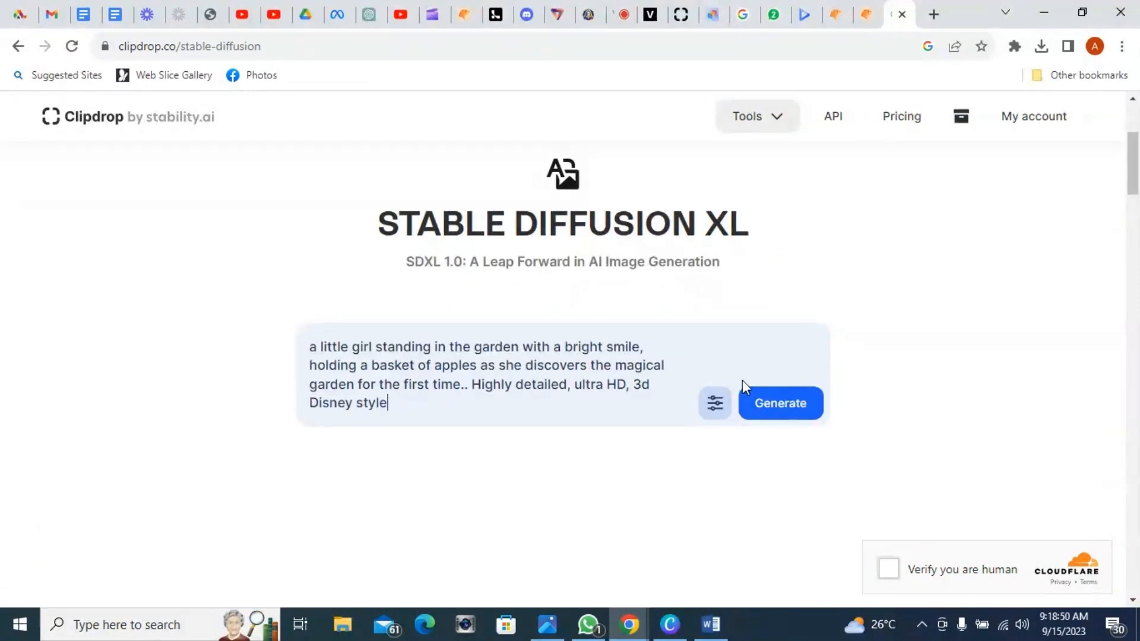
Step: Choose the 3D Model style and the Widescreen (16:9) aspect ratio, then generate the images
left_click(715, 403)
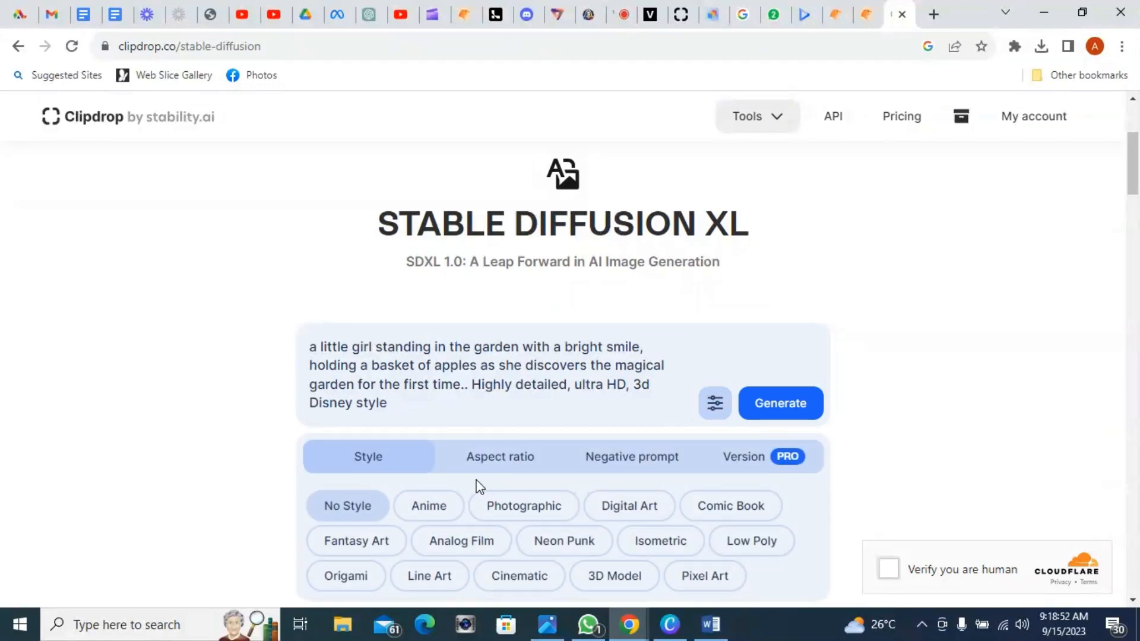
left_click(597, 579)
left_click(522, 457)
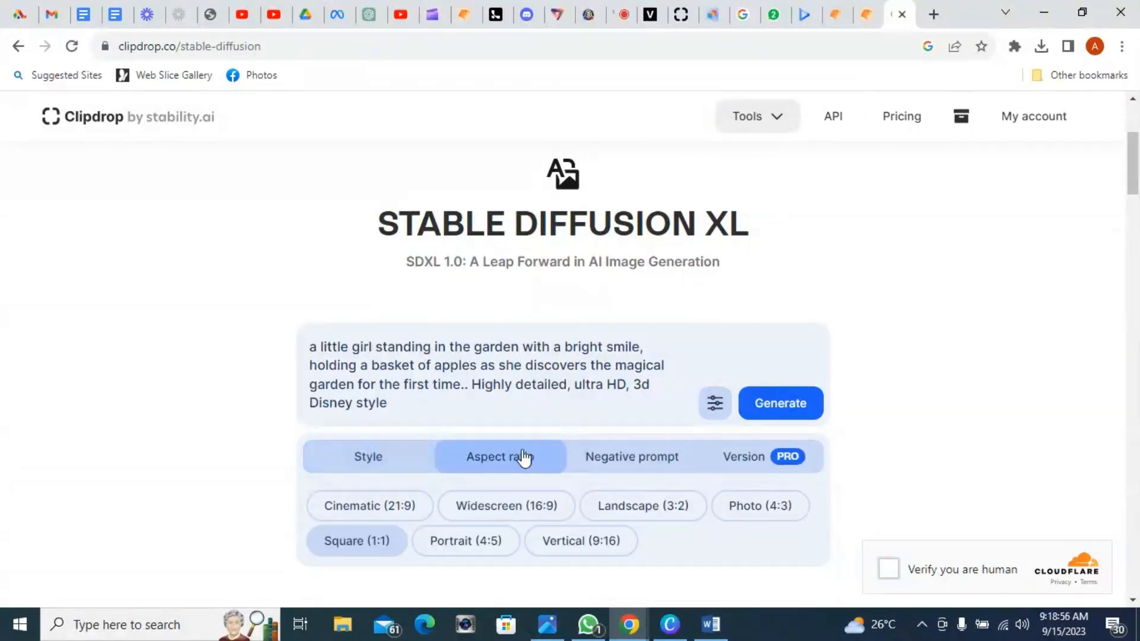
left_click(503, 512)
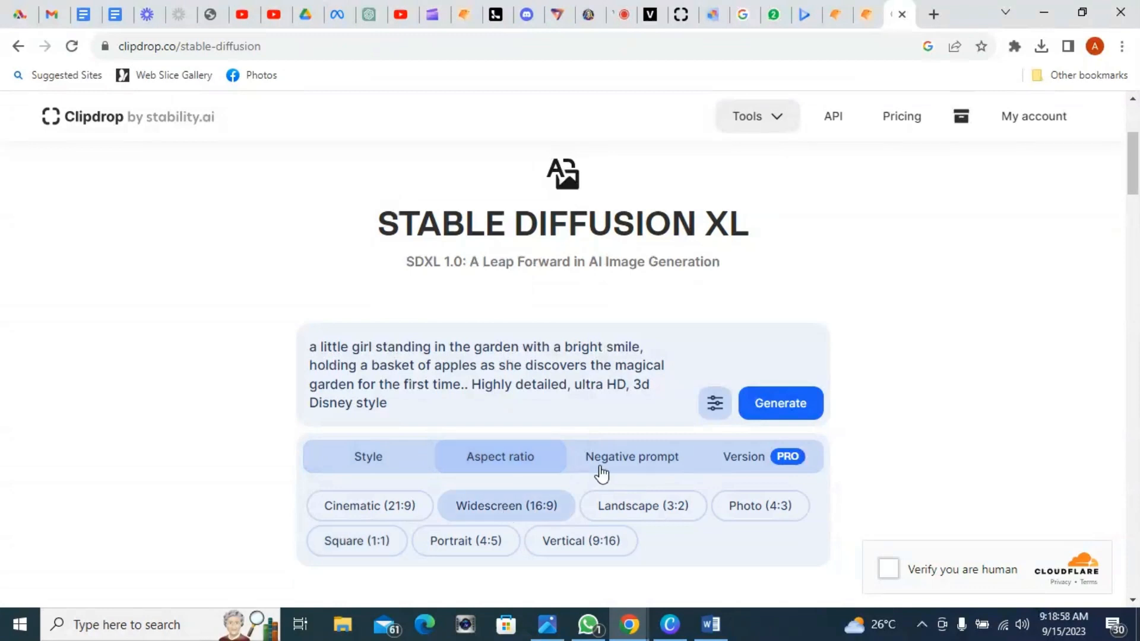
left_click(783, 405)
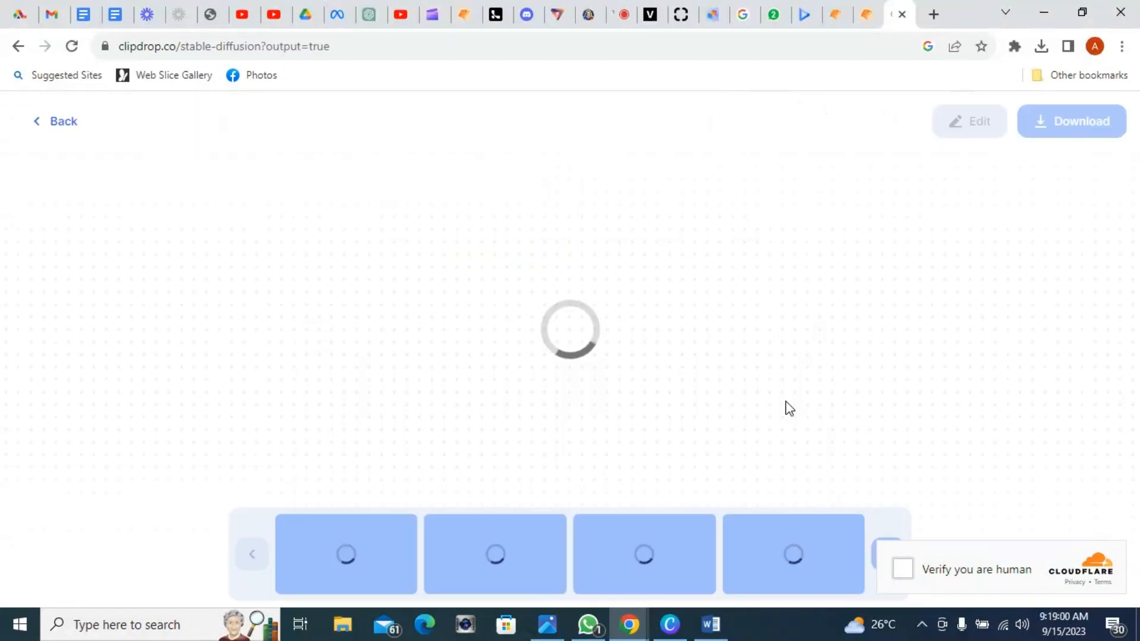